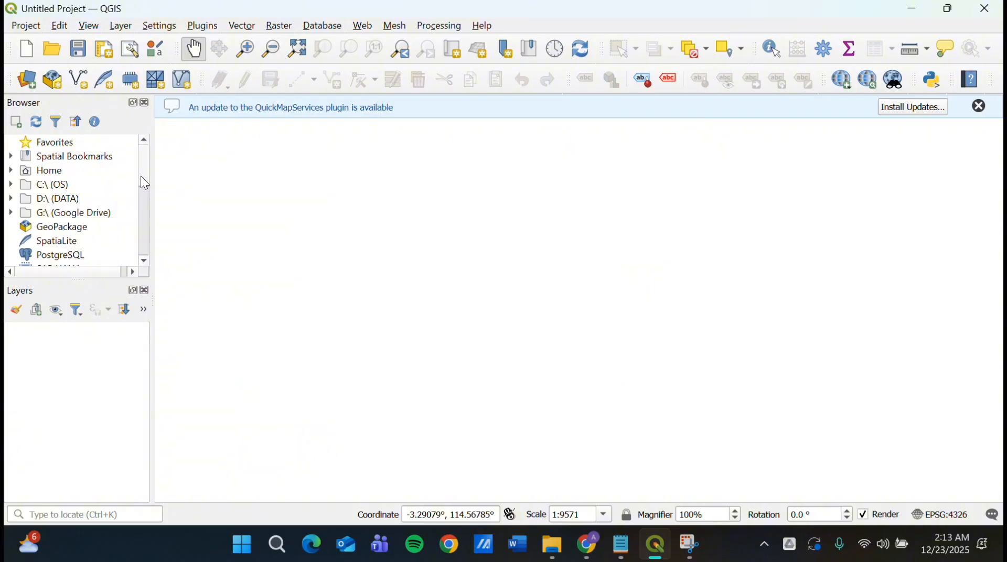
Start a new XYZ Tiles connection and name it Google Earth Satelit
drag(145, 183, 149, 261)
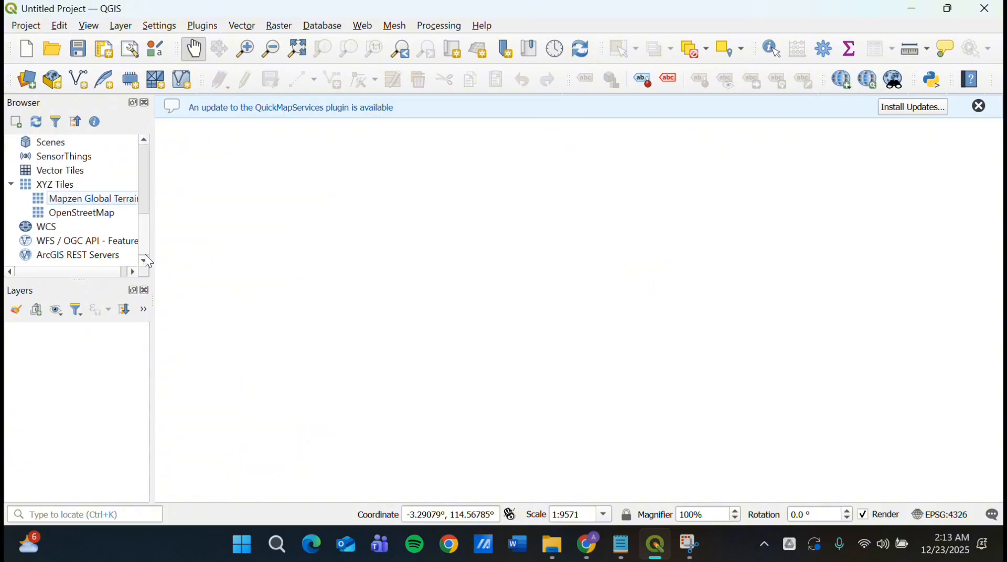
right_click(58, 185)
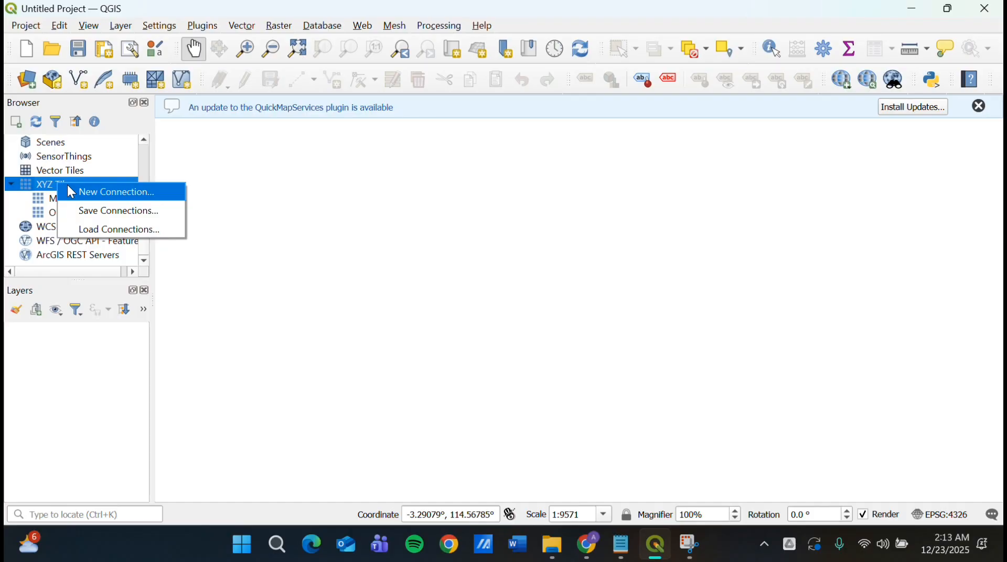
click(72, 192)
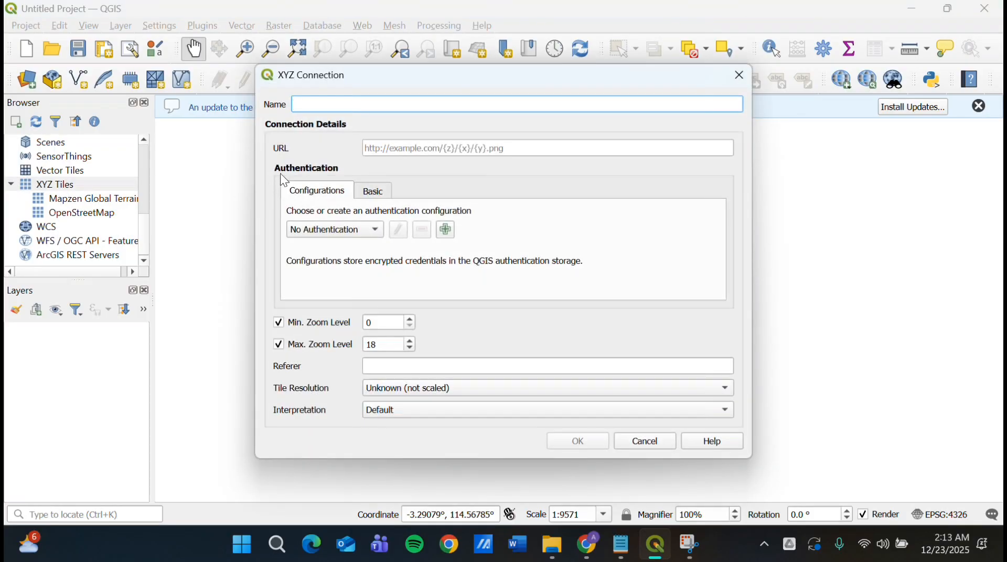
text(Google Earth Satelit)
click(454, 148)
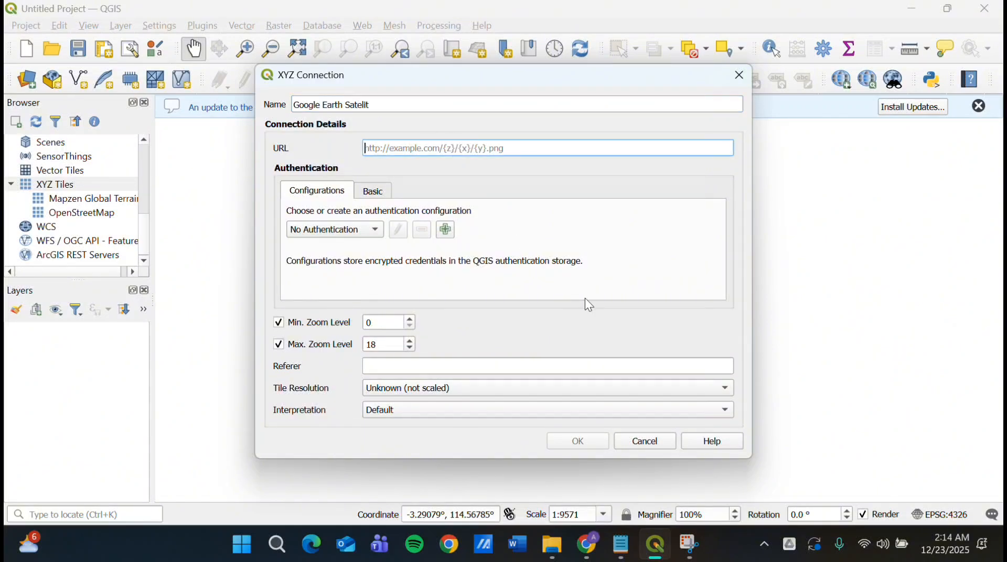
click(621, 545)
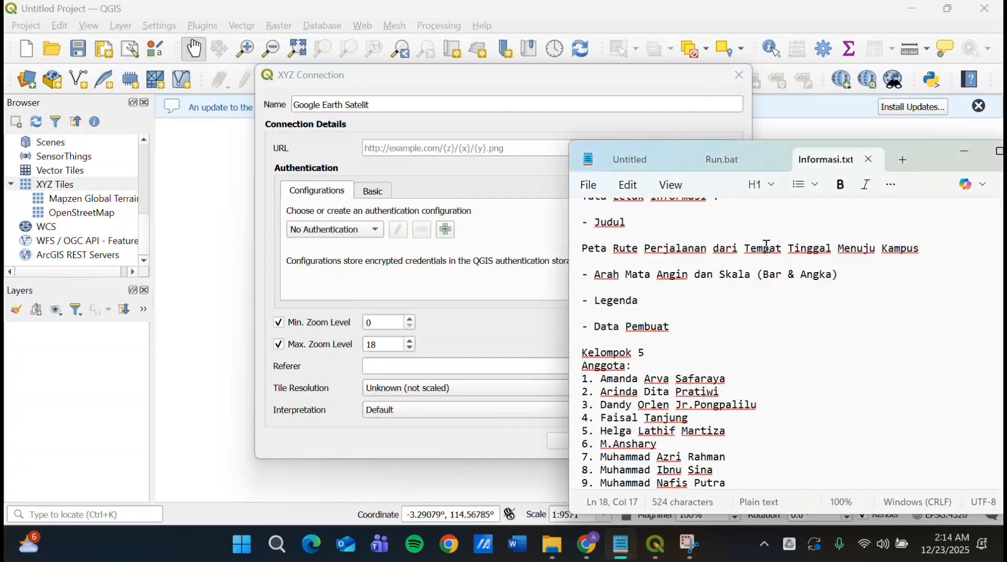
scroll(766, 247, up, 2)
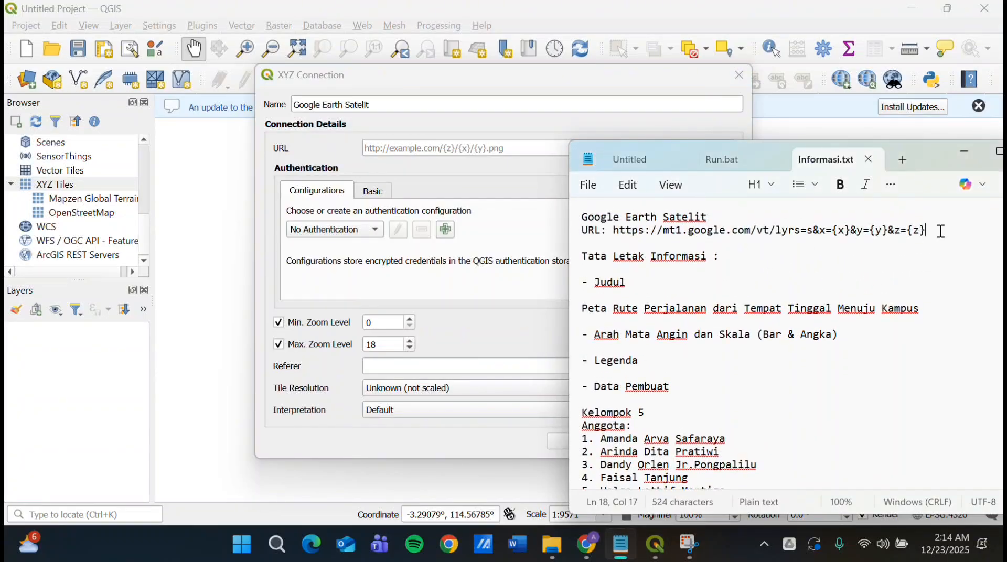
drag(941, 231, 619, 239)
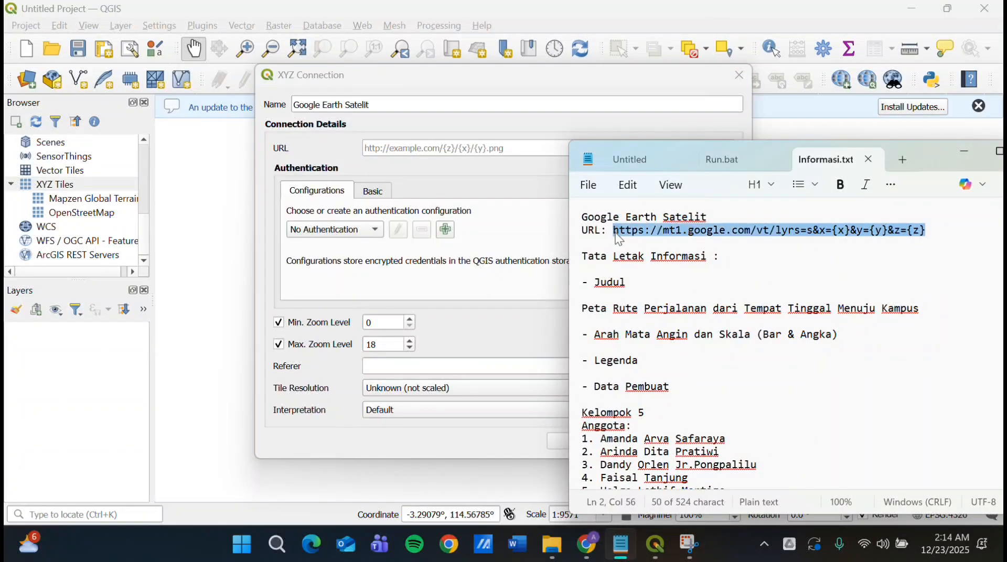
key(ctrl+c)
click(491, 148)
key(ctrl+v)
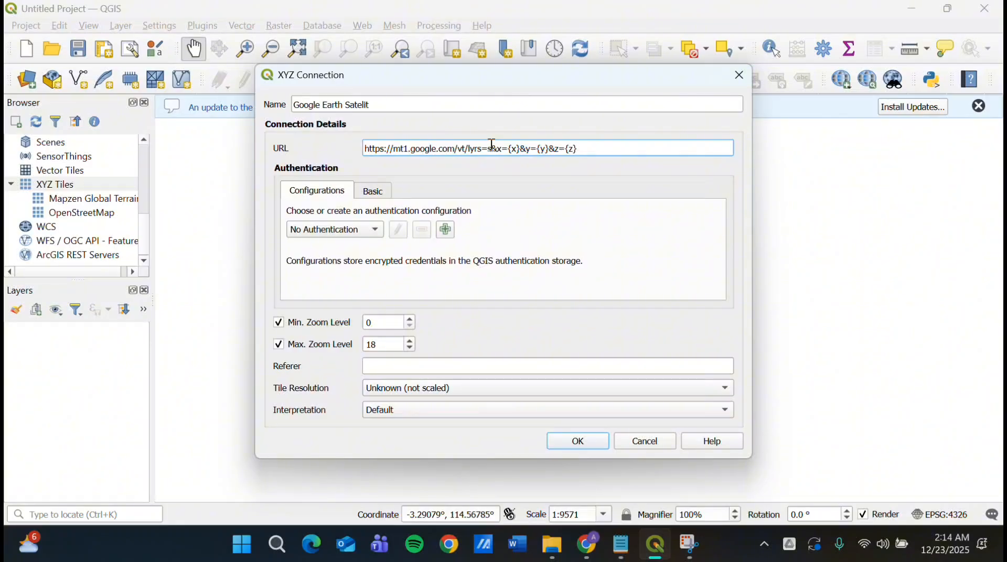
click(603, 443)
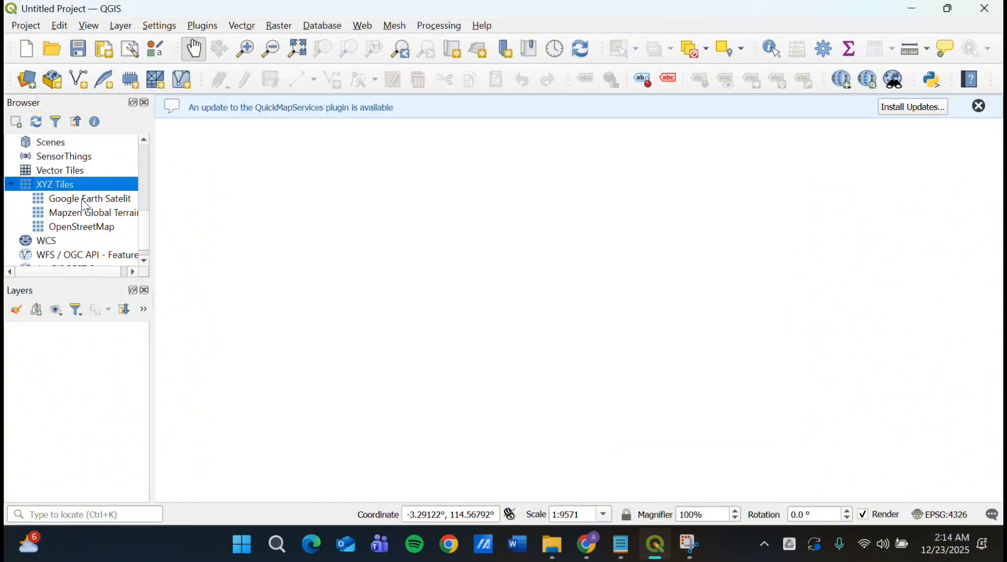
Add the Google Earth Satelit tiles to the map and zoom in on the blue-roofed campus east of the large river
click(85, 201)
double_click(84, 202)
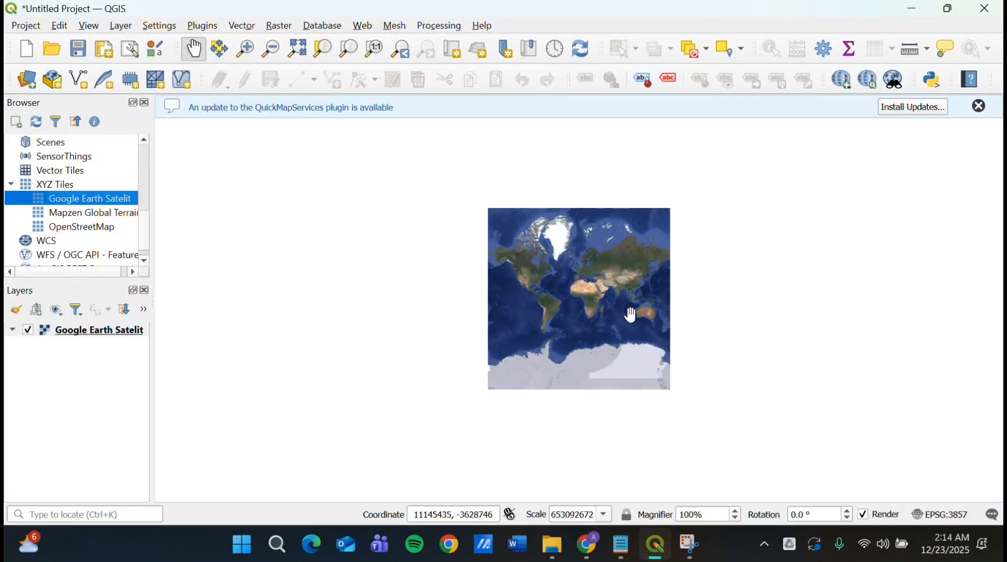
scroll(638, 309, up, 3)
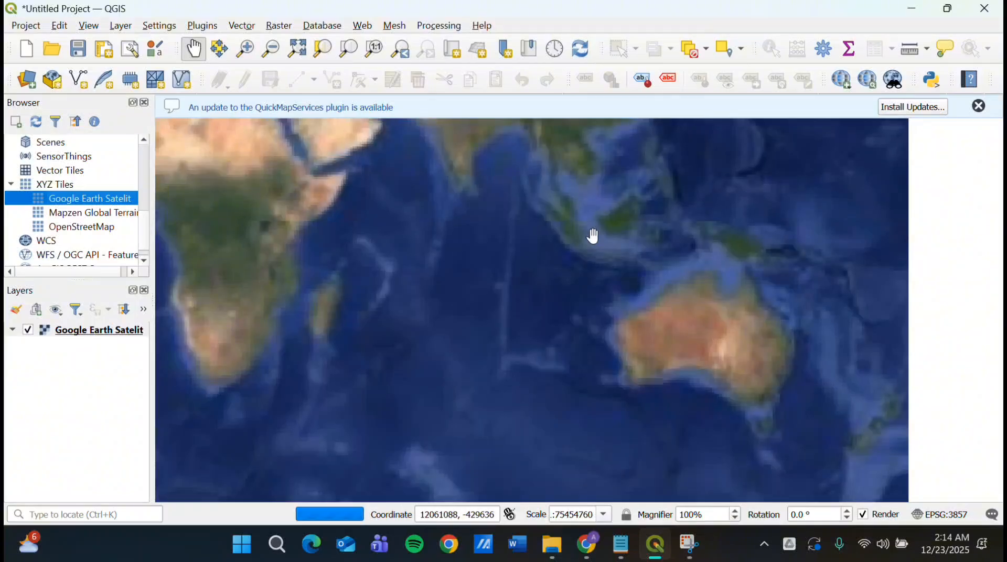
scroll(619, 234, up, 5)
drag(619, 236, 627, 347)
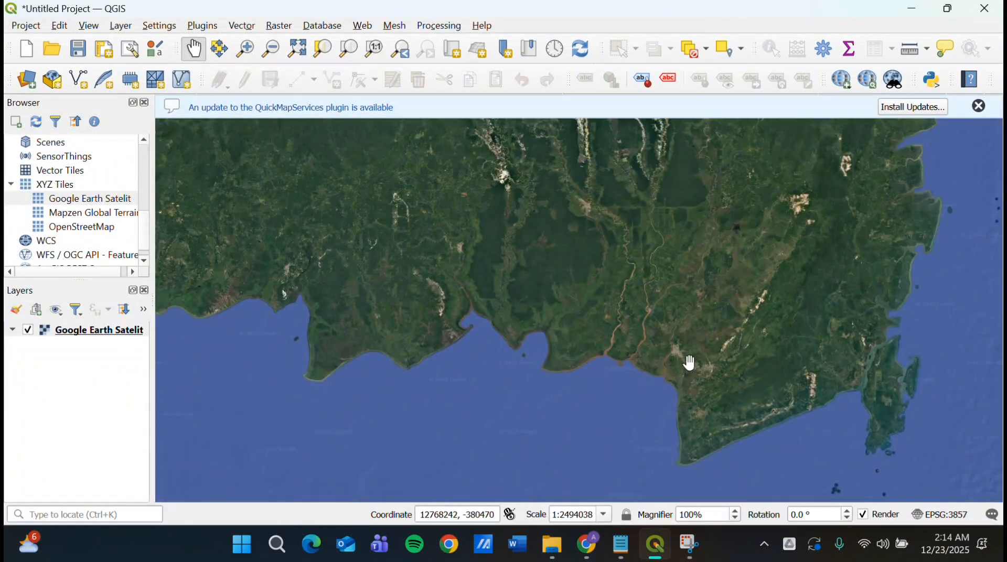
scroll(682, 352, up, 4)
drag(642, 380, 621, 313)
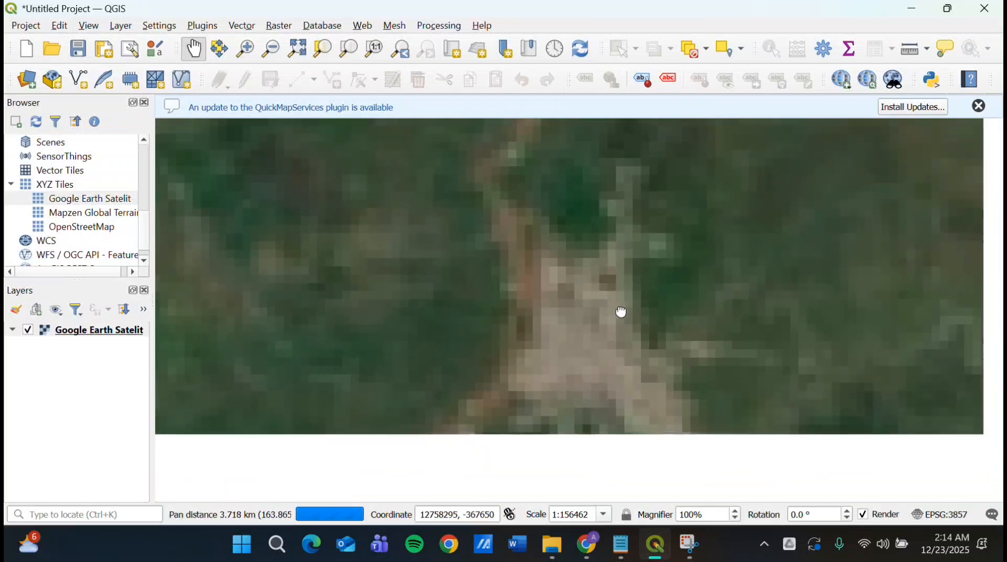
scroll(561, 304, up, 4)
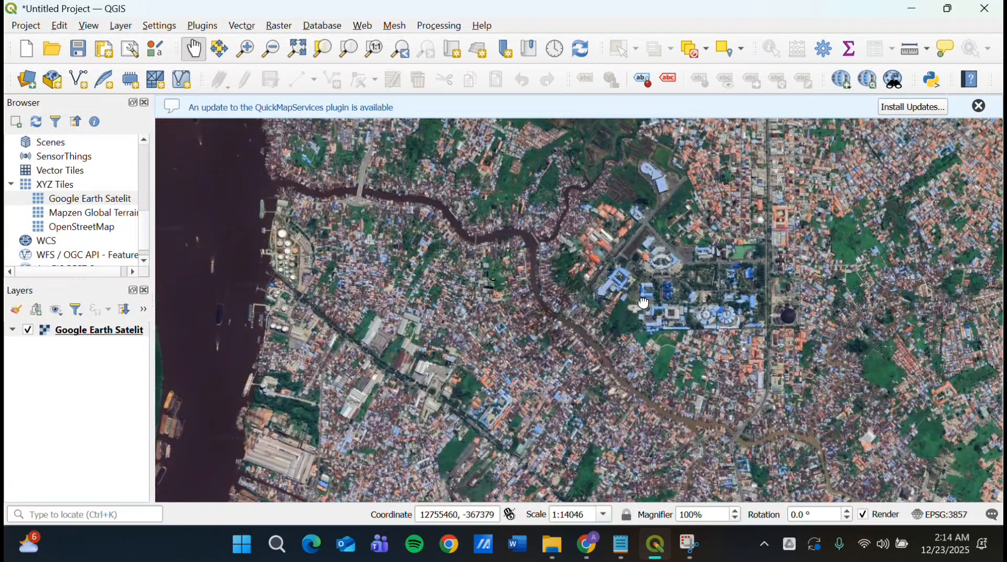
drag(560, 305, 537, 343)
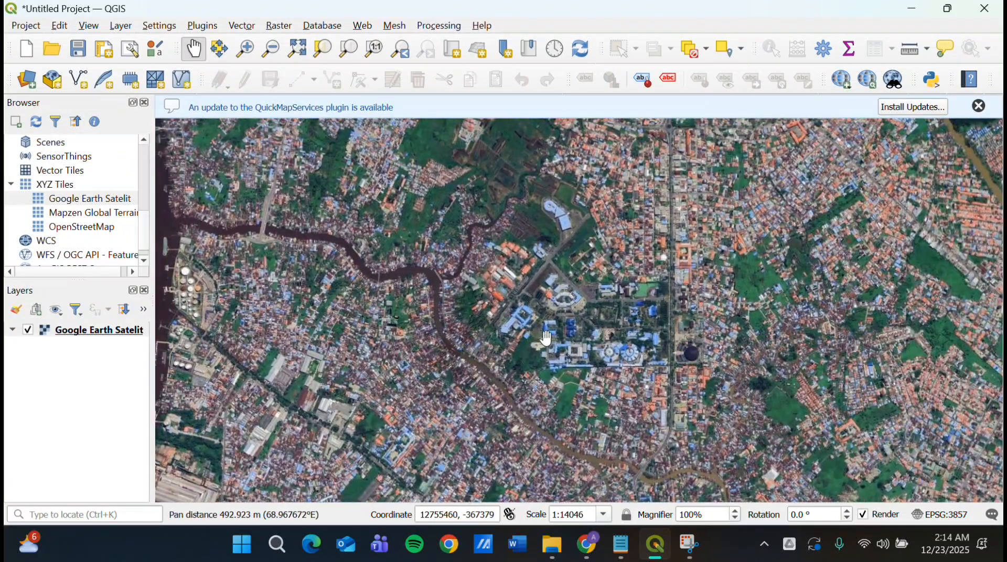
scroll(609, 326, up, 1)
drag(608, 326, 591, 400)
Set the map scale to 1:10000
click(587, 517)
key(BackSpace)
key(BackSpace)
key(BackSpace)
key(BackSpace)
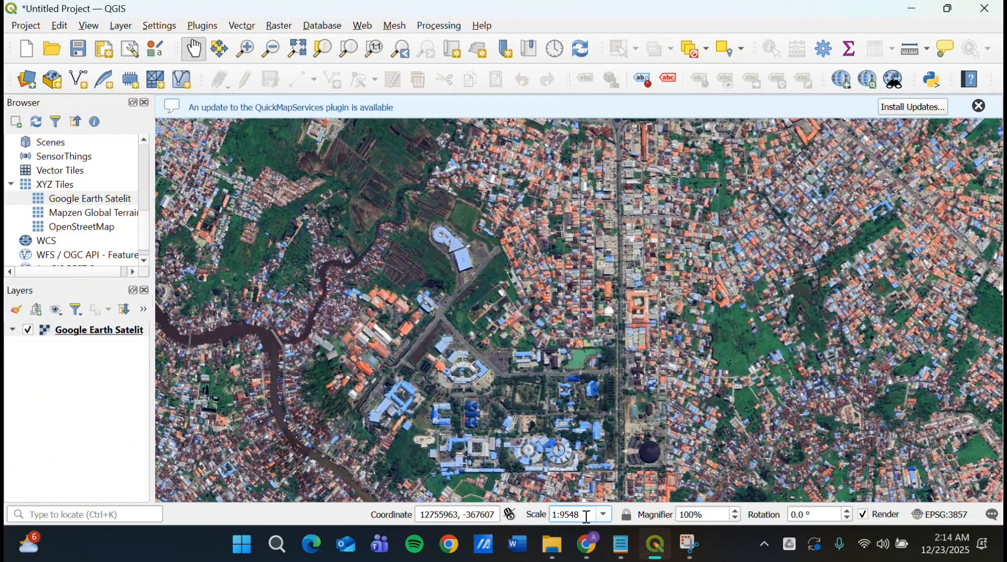
text(1:10000)
key(Return)
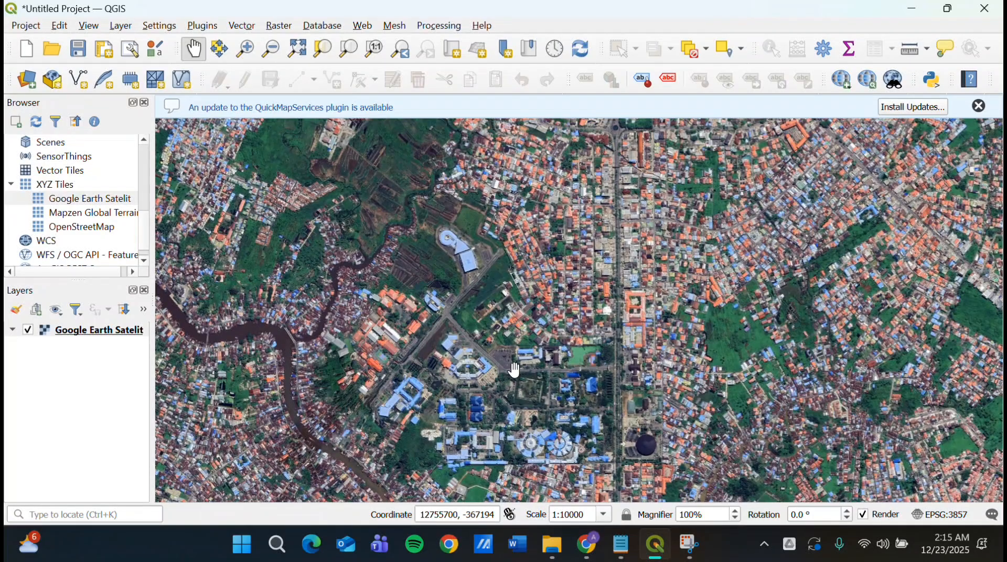
Start a new shapefile layer with the file name Titik Lokasi and Point geometry
click(86, 80)
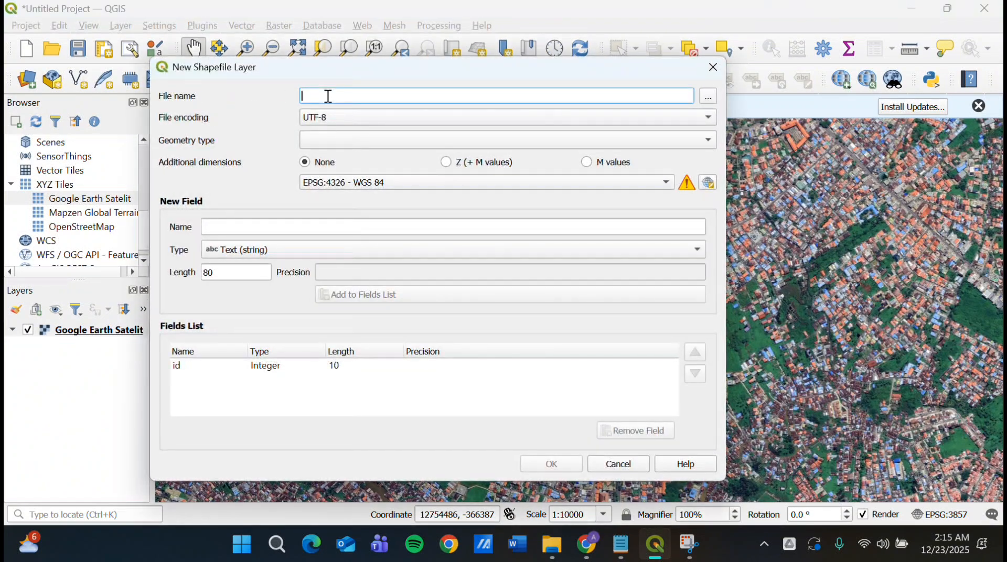
text(Titik LLkasio)
click(358, 145)
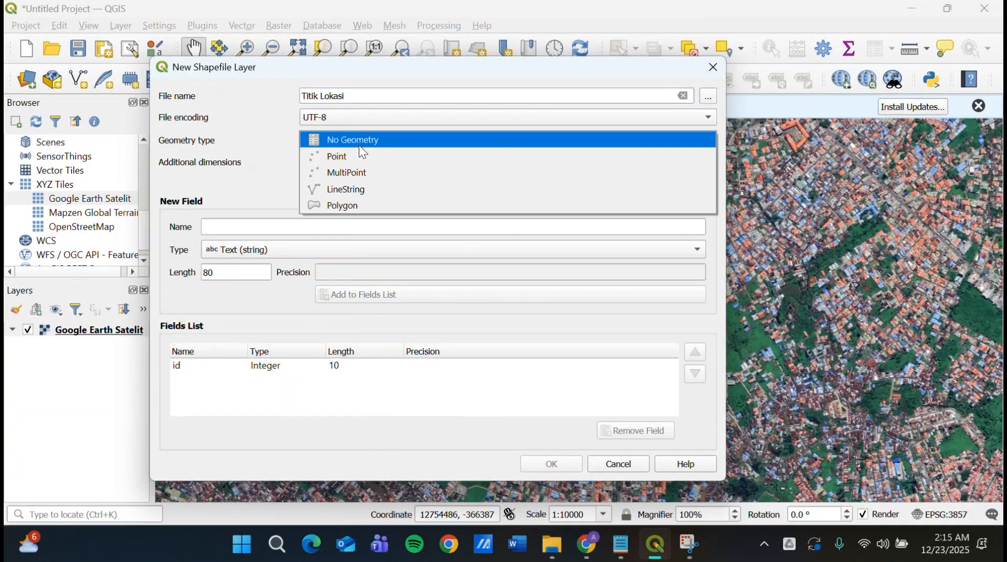
click(366, 157)
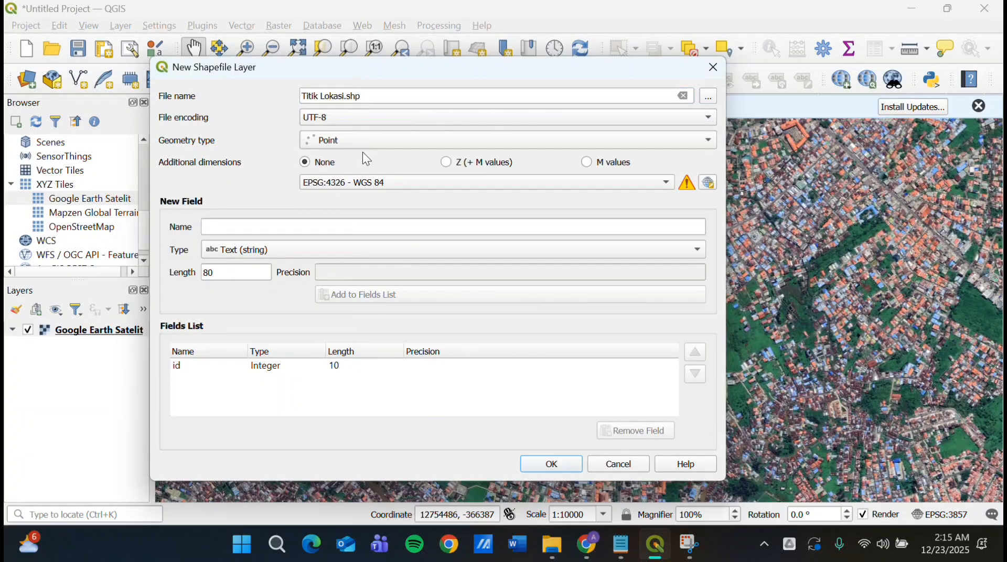
Add a text field named Nama with length 80 to the new shapefile's field list
click(360, 228)
text(Nama)
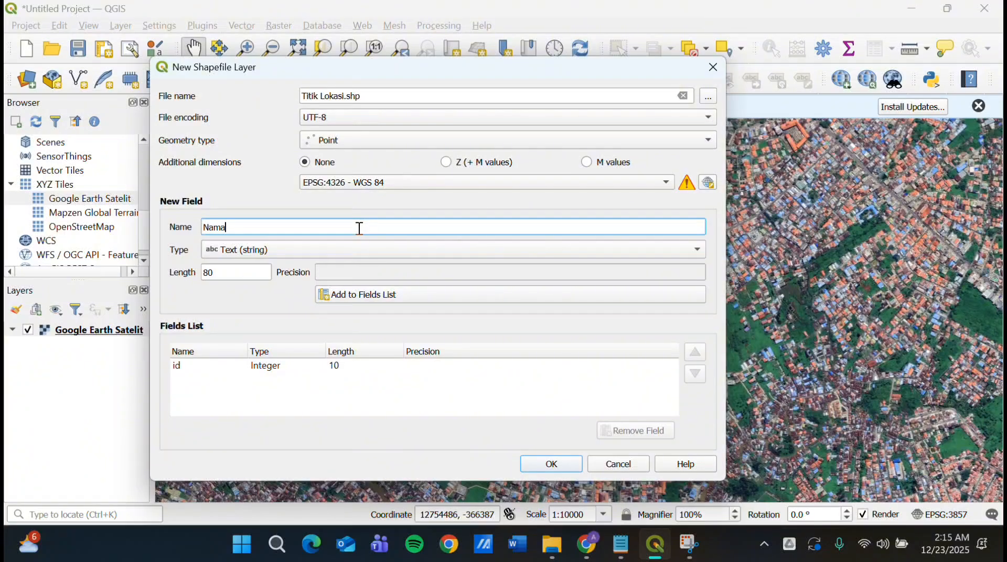
click(386, 296)
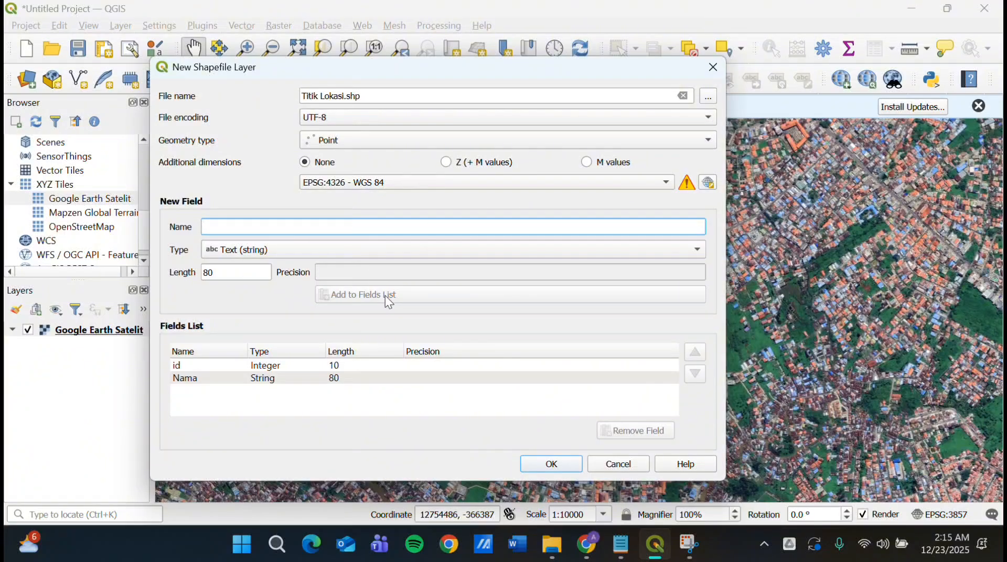
Remove the id field and create the Titik Lokasi layer, overwriting the existing file
click(462, 371)
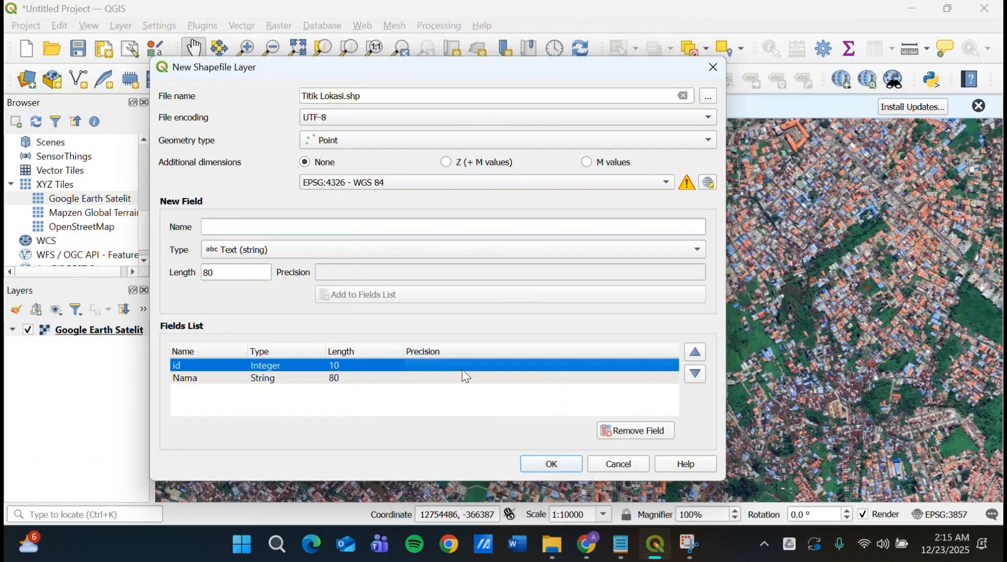
click(626, 432)
click(562, 478)
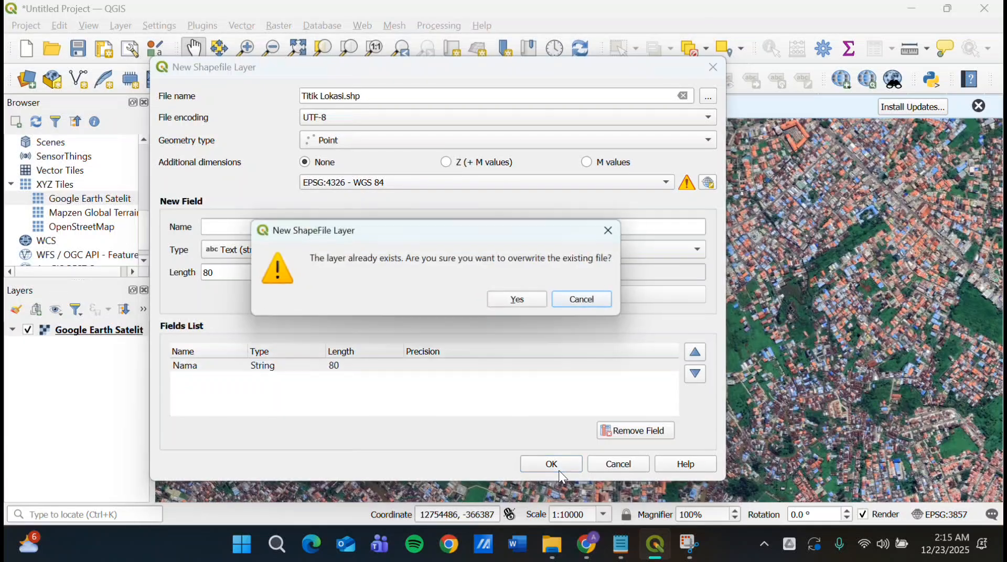
click(541, 303)
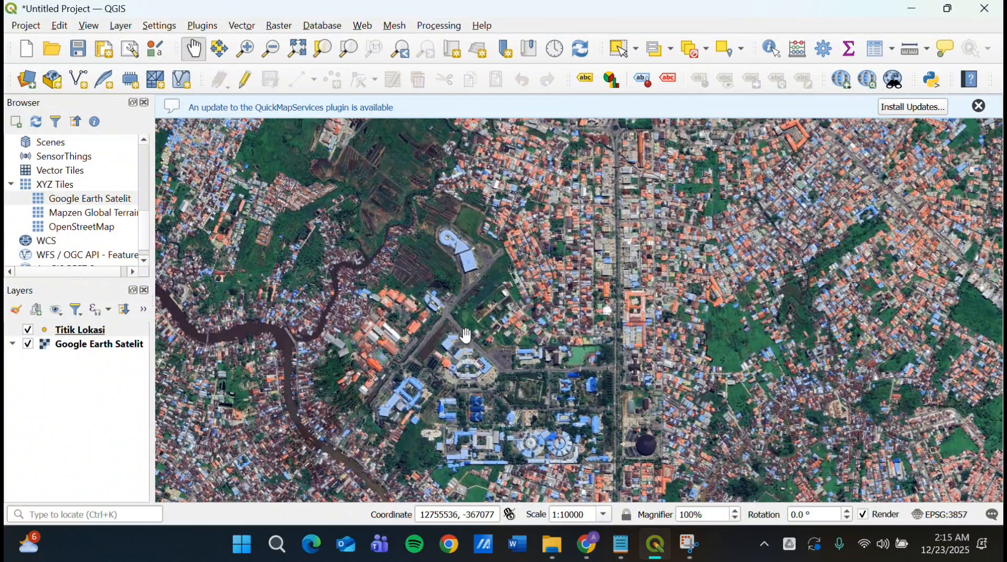
Enable editing on the Titik Lokasi layer and add a point on the campus's northern buildings named Fakultas Teknik ULM
click(87, 332)
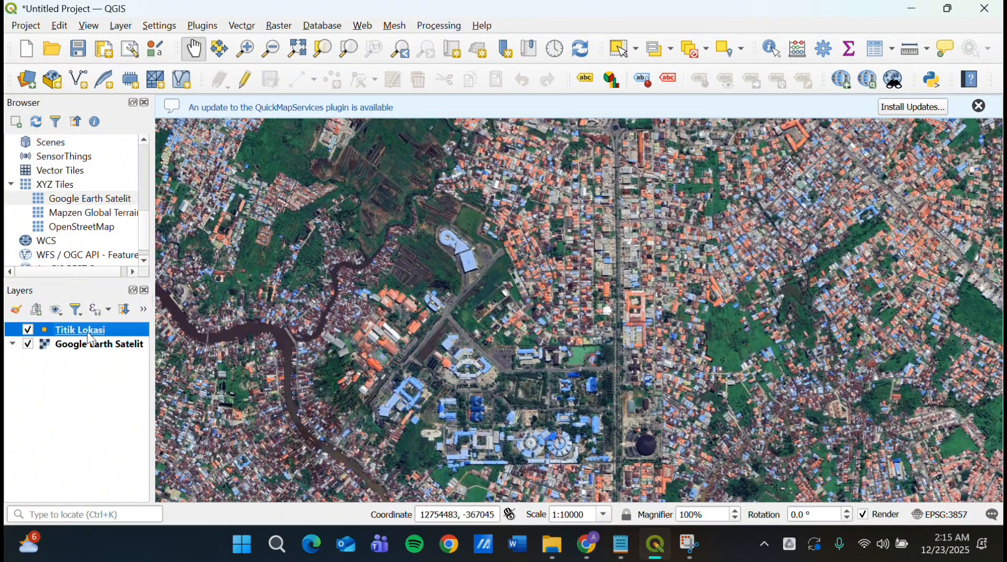
click(256, 84)
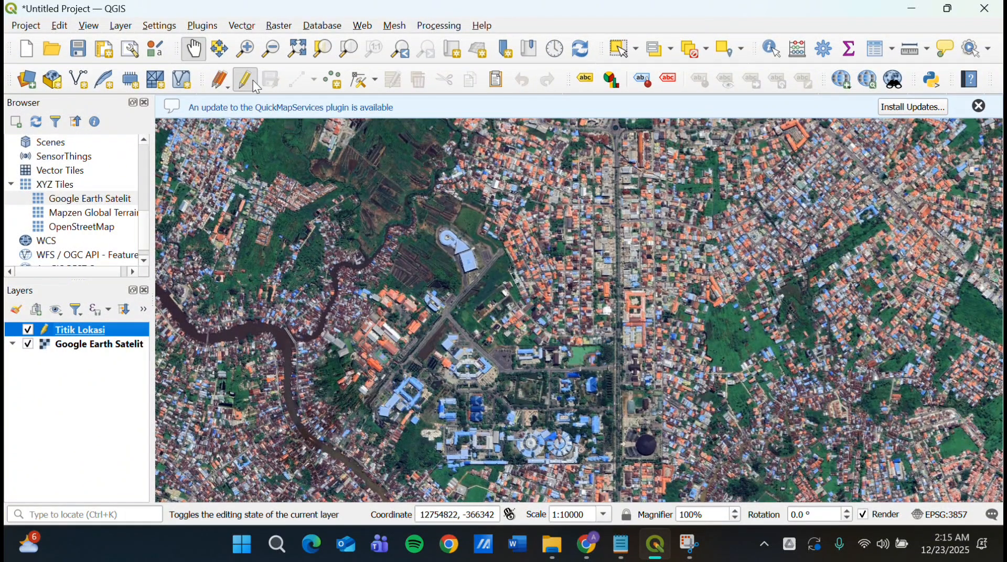
click(329, 80)
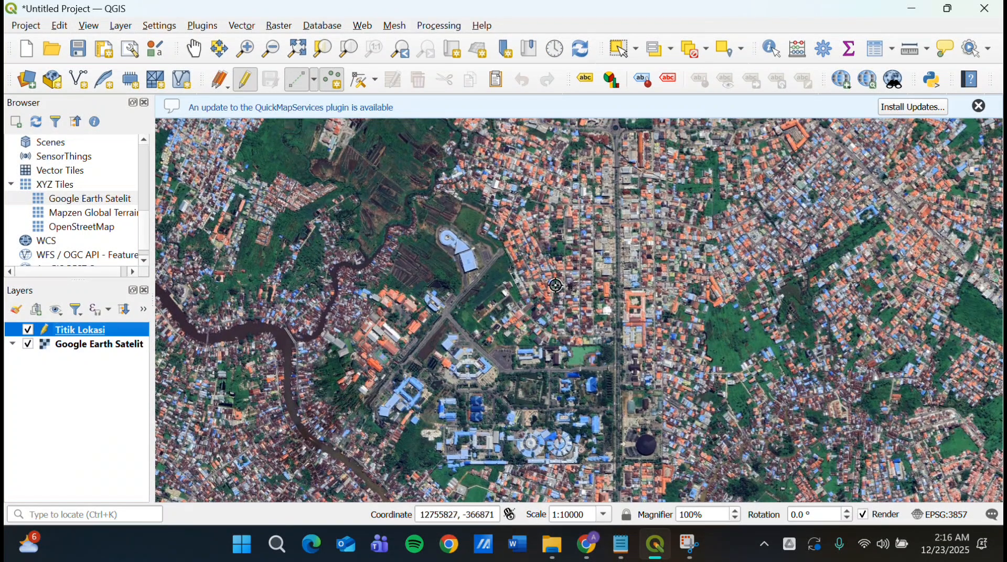
click(536, 357)
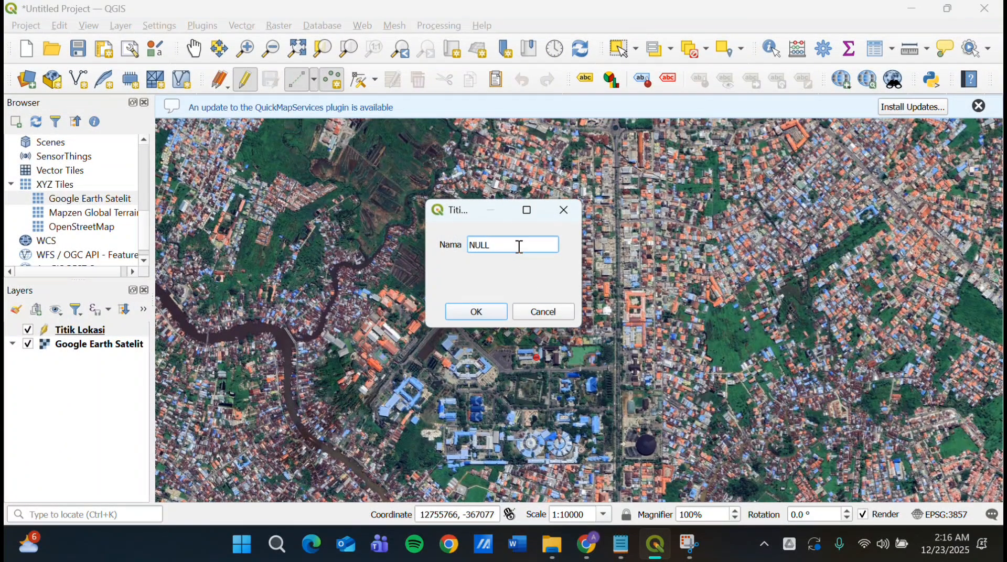
double_click(519, 246)
text(Faku)
text(lta)
text(s Teknik ULM)
click(494, 310)
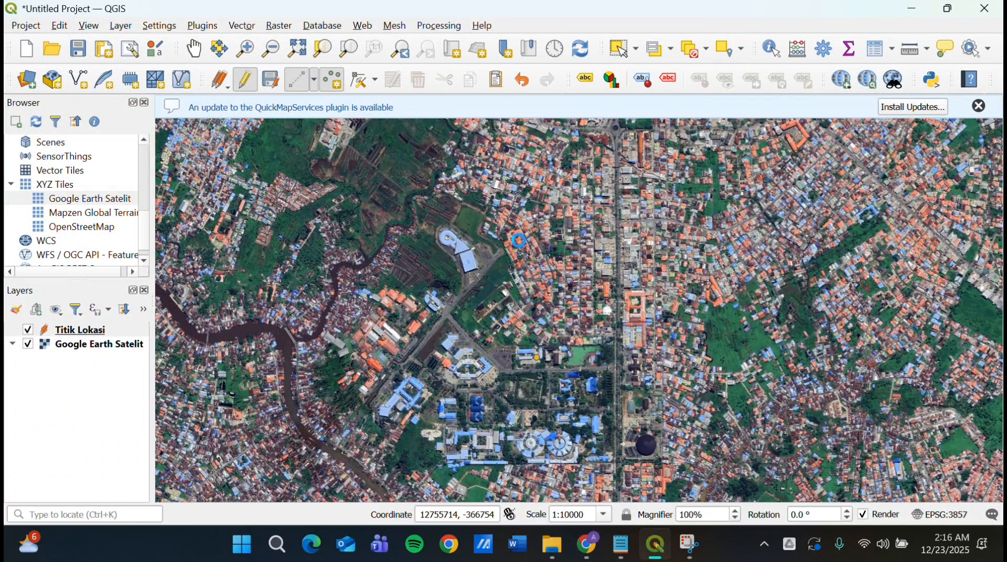
Add a point named Kos Saya on the orange-roofed houses north of the campus, then save the layer edits and stop editing
click(518, 241)
double_click(505, 252)
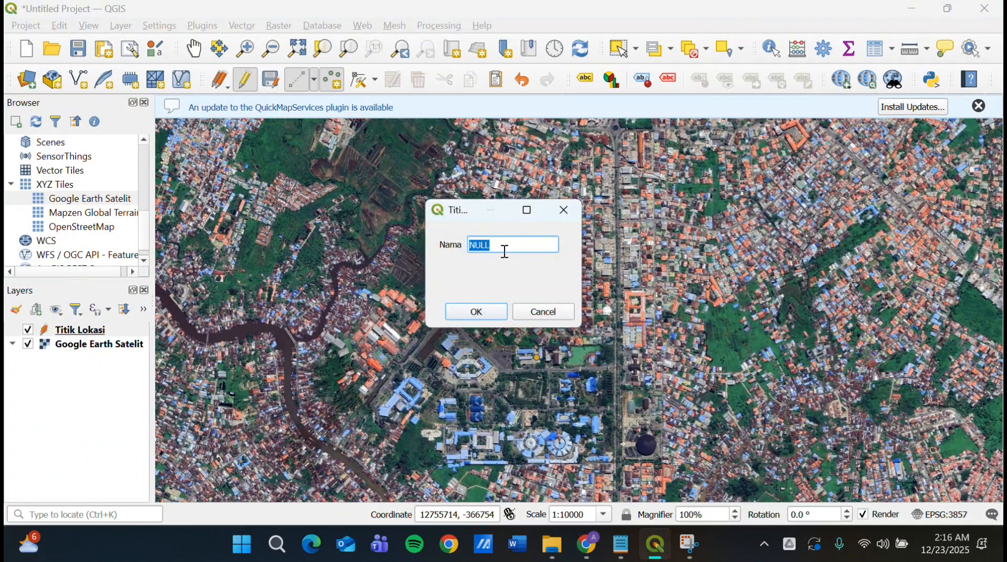
text(Kos Saya)
click(492, 314)
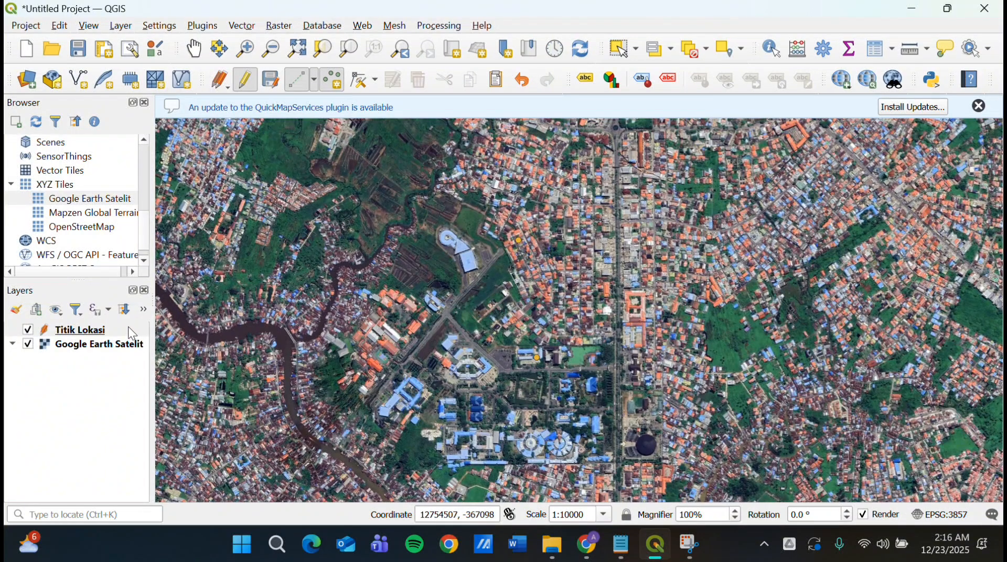
click(274, 82)
click(253, 81)
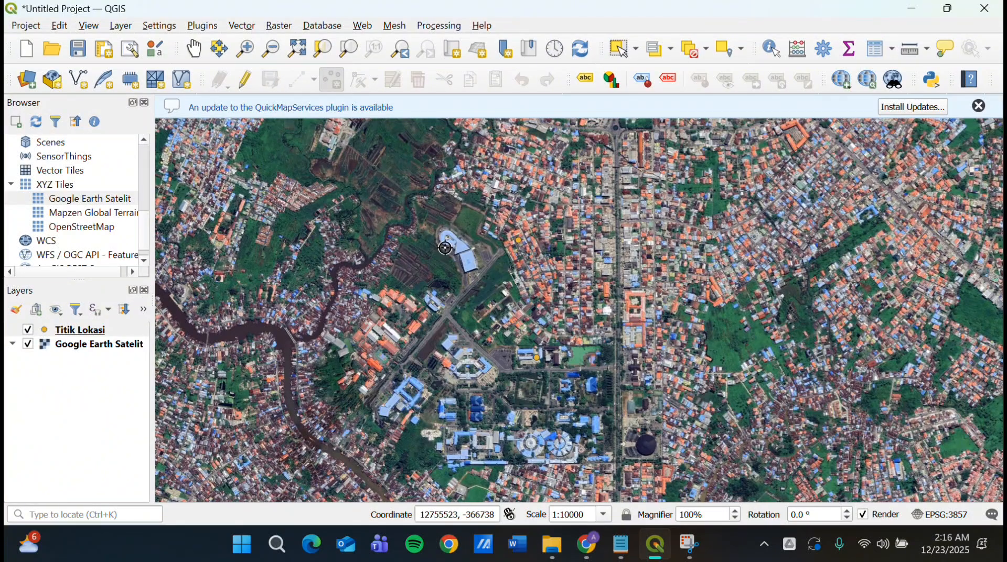
Start a new shapefile layer with the file name Rute and LineString geometry
click(77, 80)
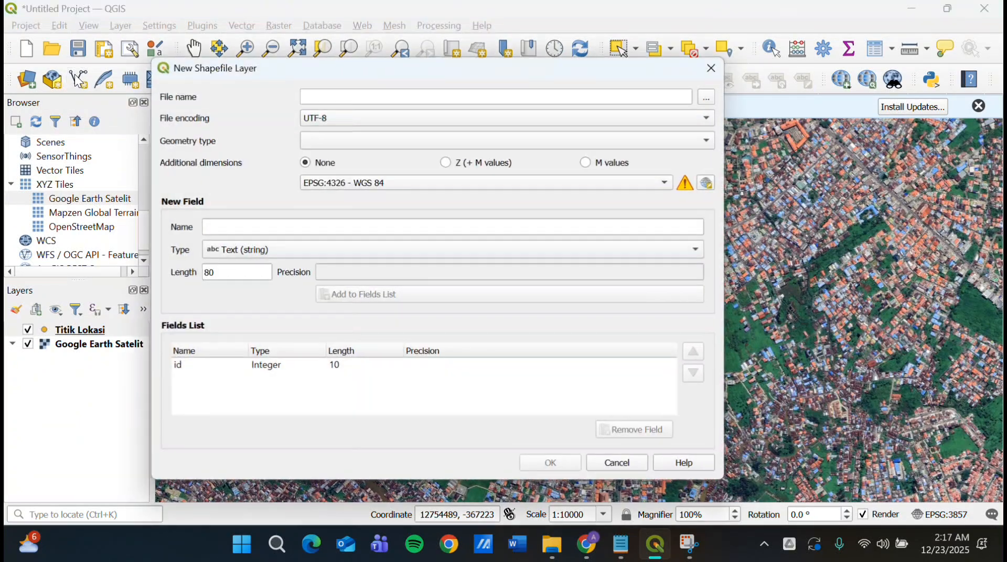
click(348, 96)
text(R)
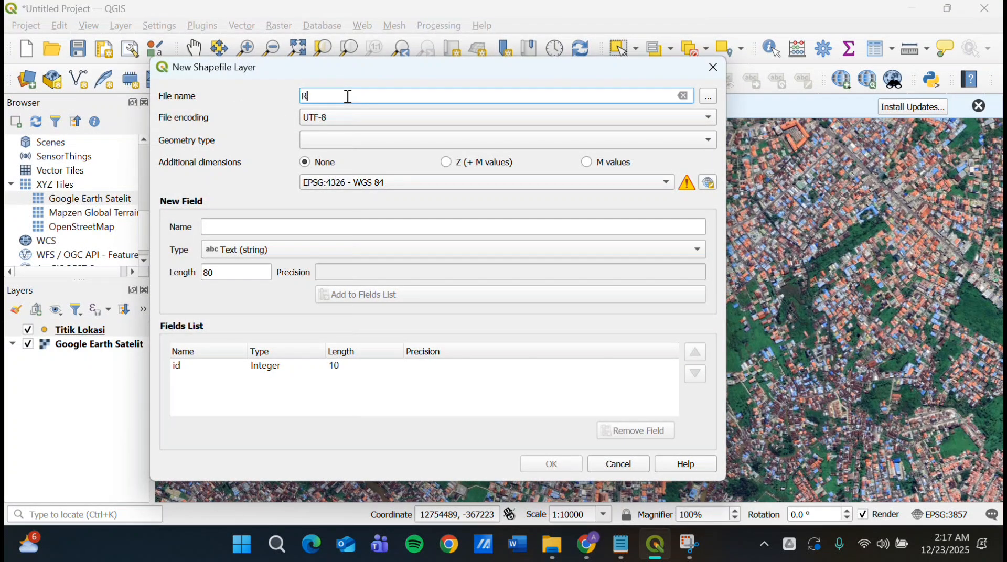
text(ute)
click(351, 142)
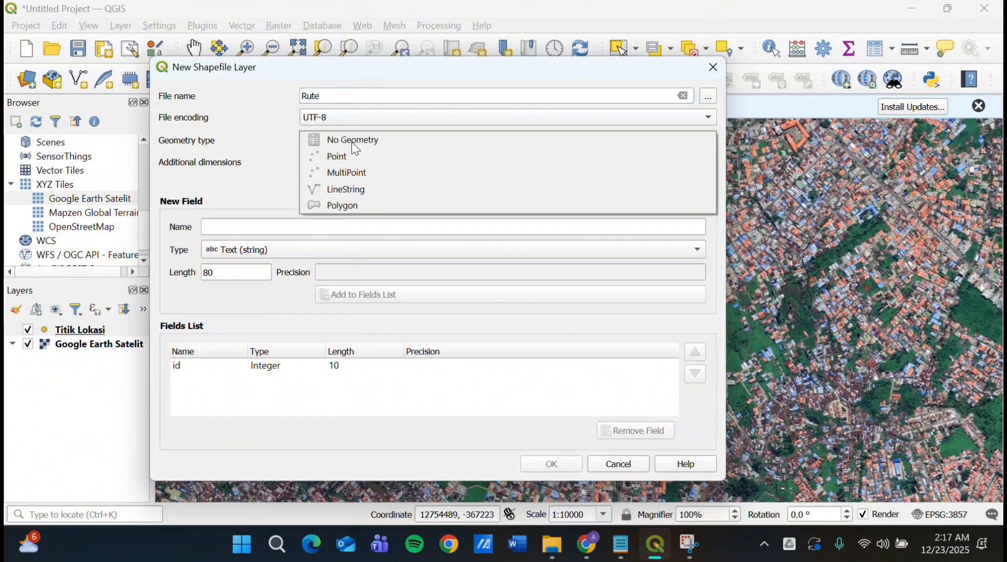
click(381, 190)
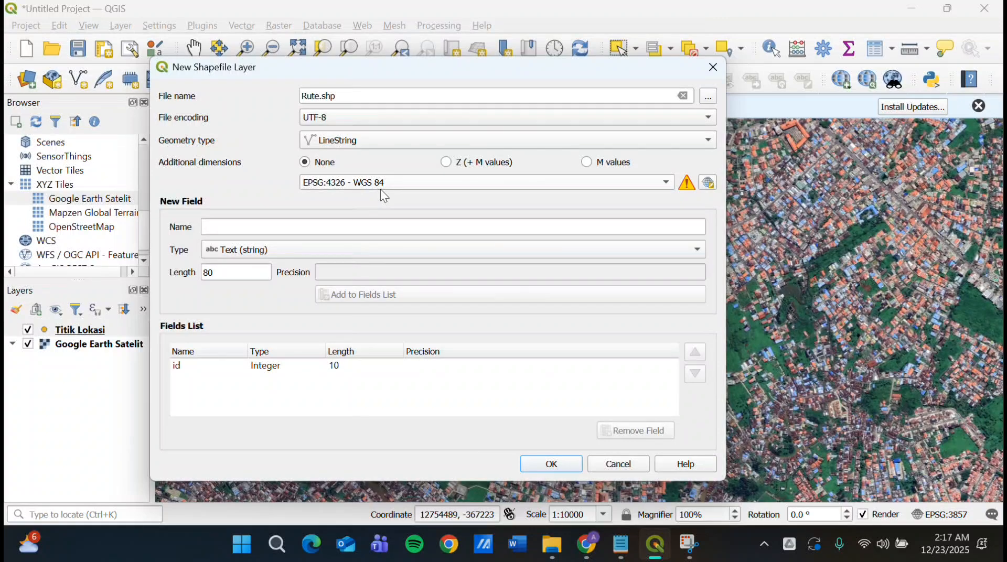
Add a text field named Nama with length 80 to the Rute shapefile's field list
click(367, 230)
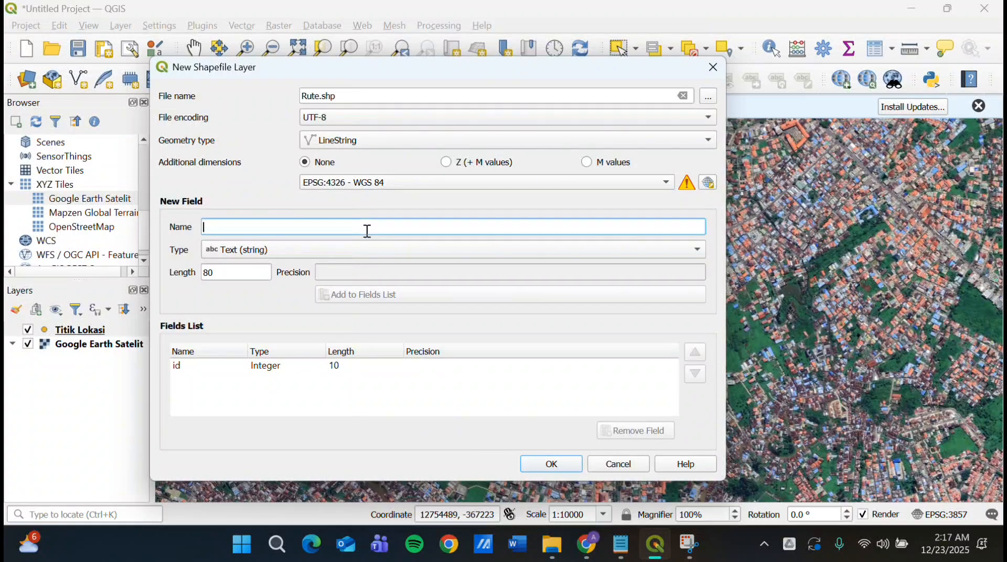
text(Nama)
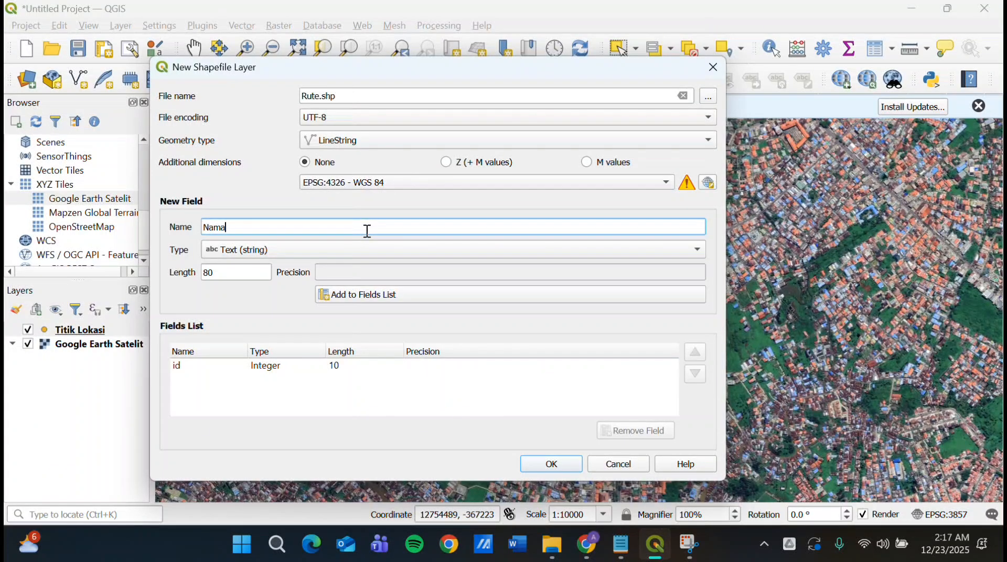
click(401, 295)
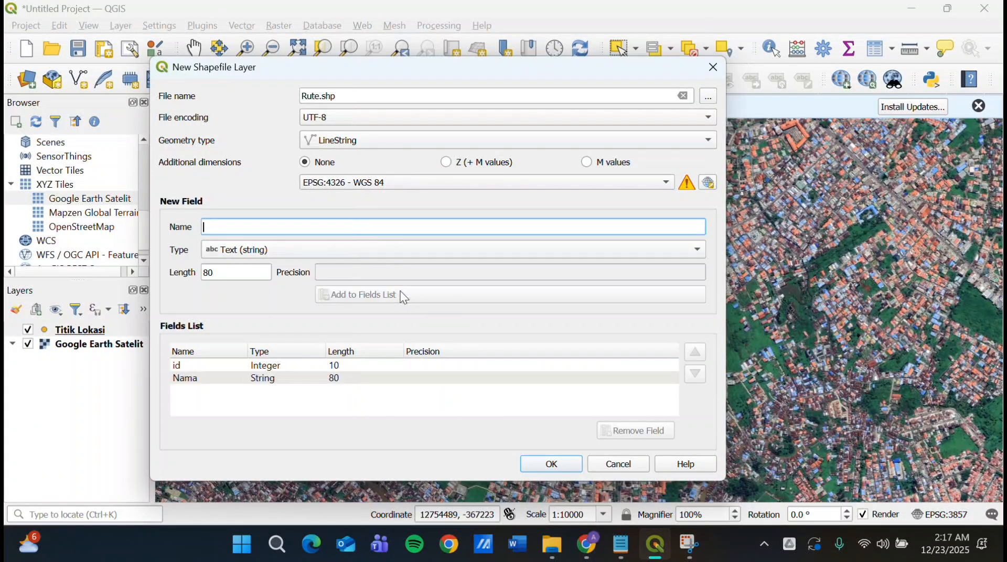
Remove the id field and create the Rute layer, overwriting the existing file
click(471, 366)
click(612, 433)
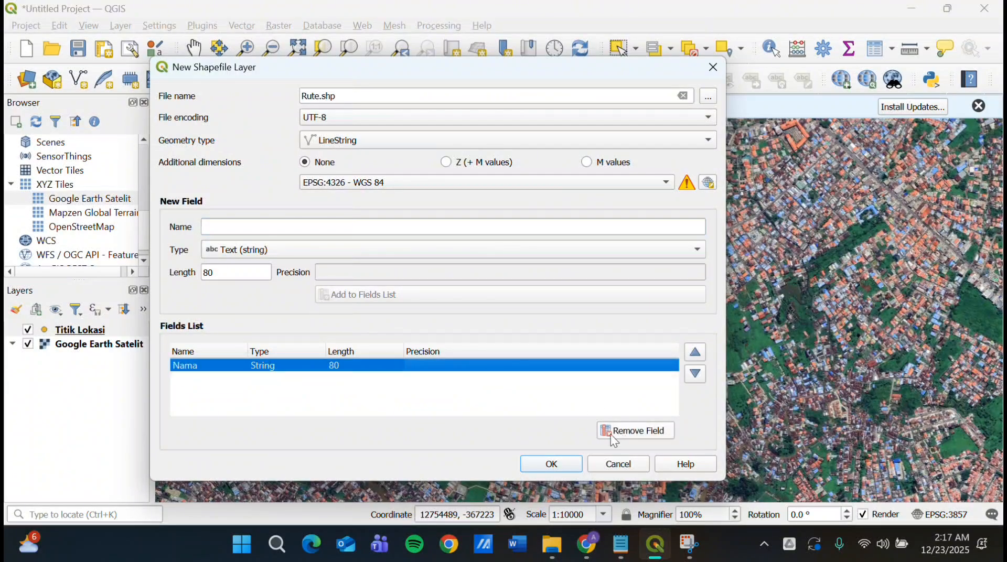
click(568, 460)
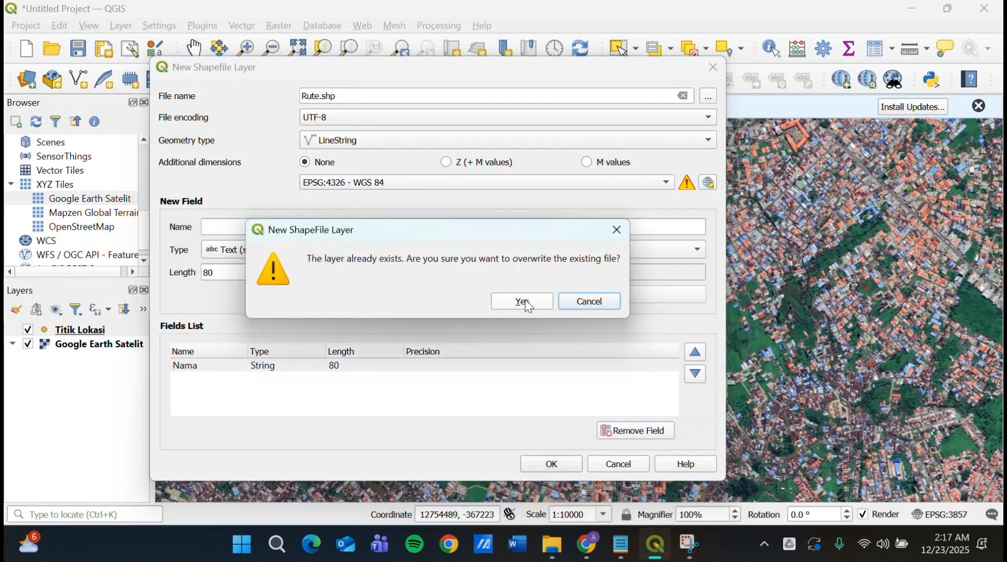
click(524, 302)
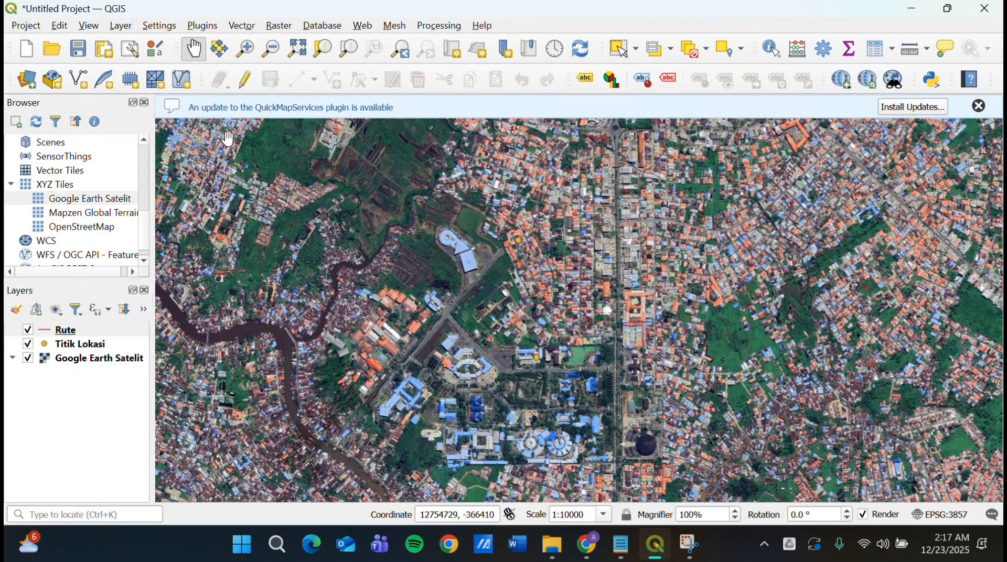
Enable editing on the Rute layer and draw the route line along the roads from the Kos Saya point to the Fakultas Teknik ULM point
click(94, 327)
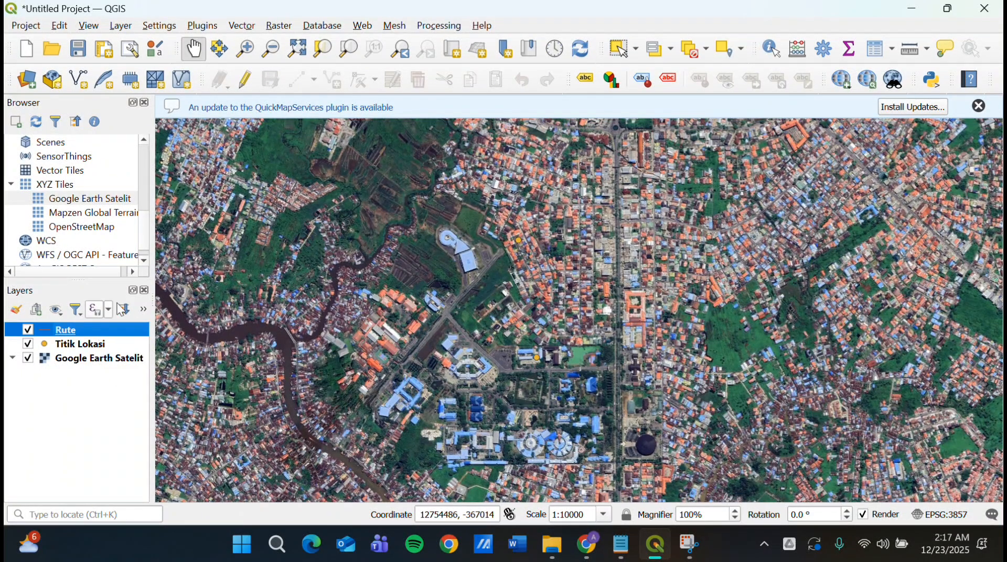
click(243, 82)
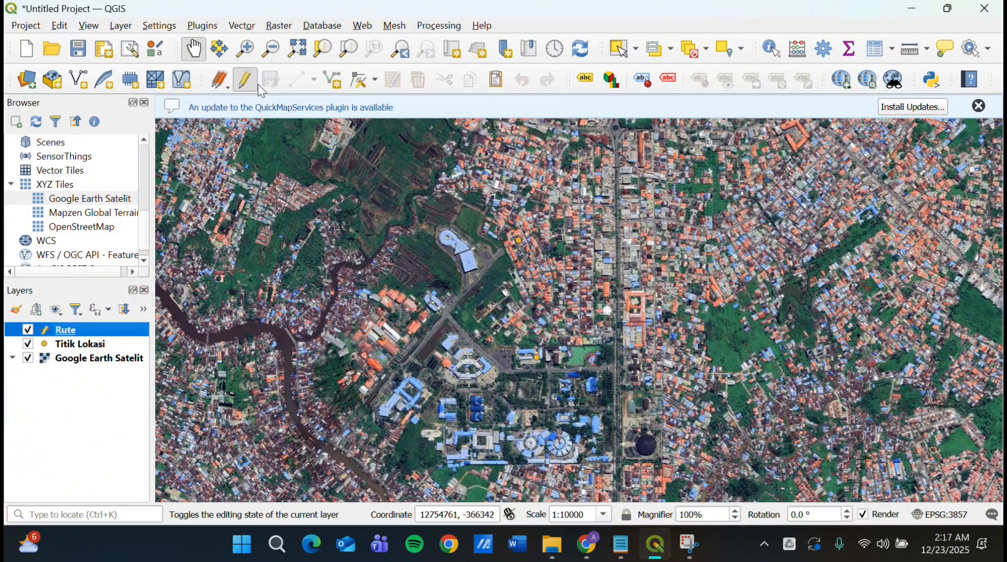
click(336, 77)
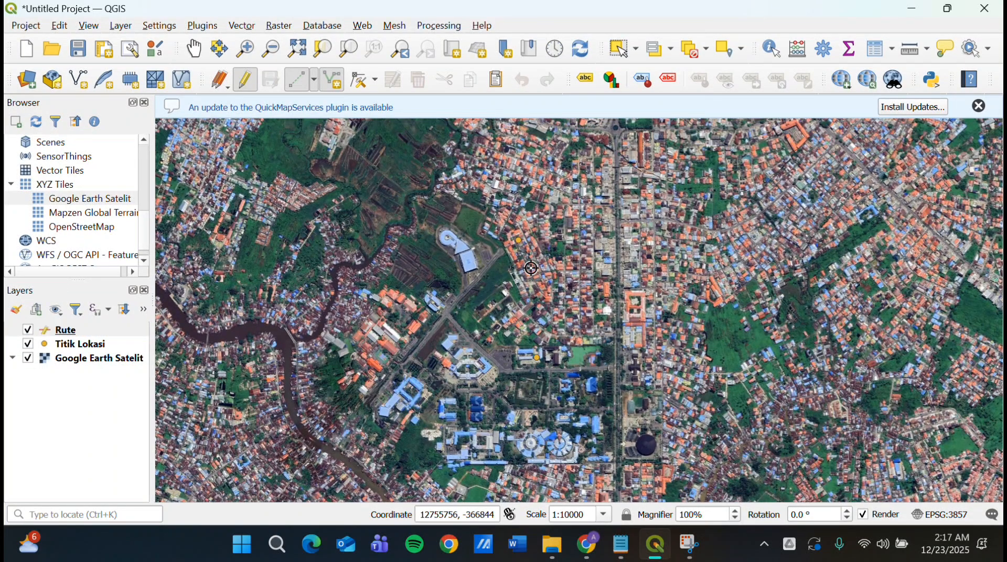
click(518, 243)
click(552, 333)
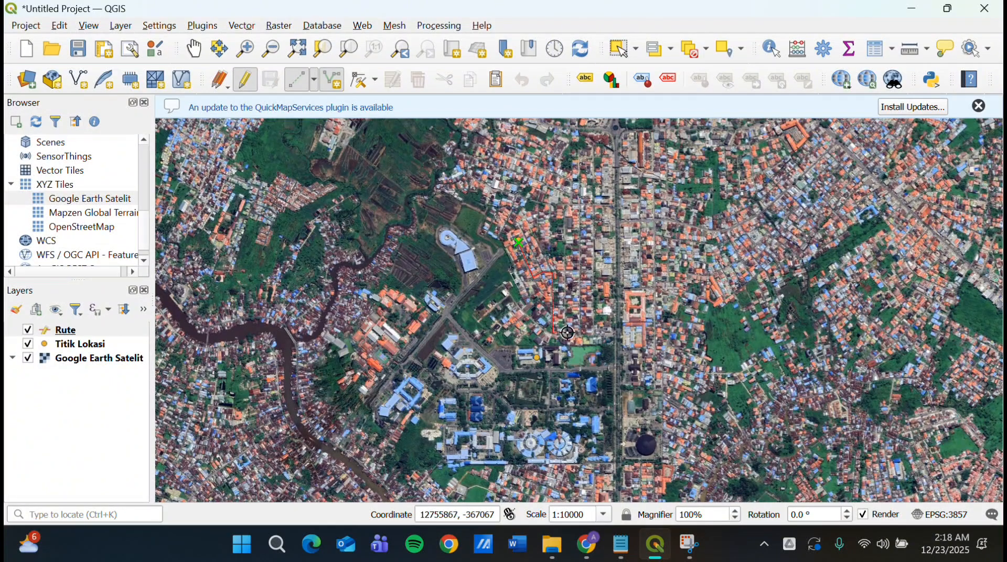
click(614, 332)
click(618, 491)
click(549, 409)
click(549, 360)
click(536, 359)
right_click(536, 359)
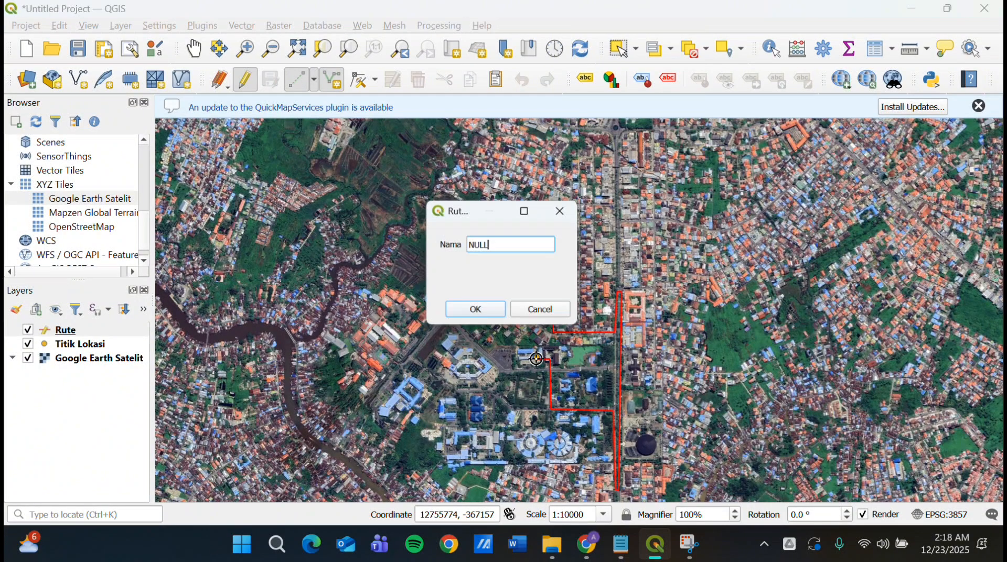
Name the new line feature Rute, then save the layer edits and stop editing
double_click(524, 244)
text(Rute)
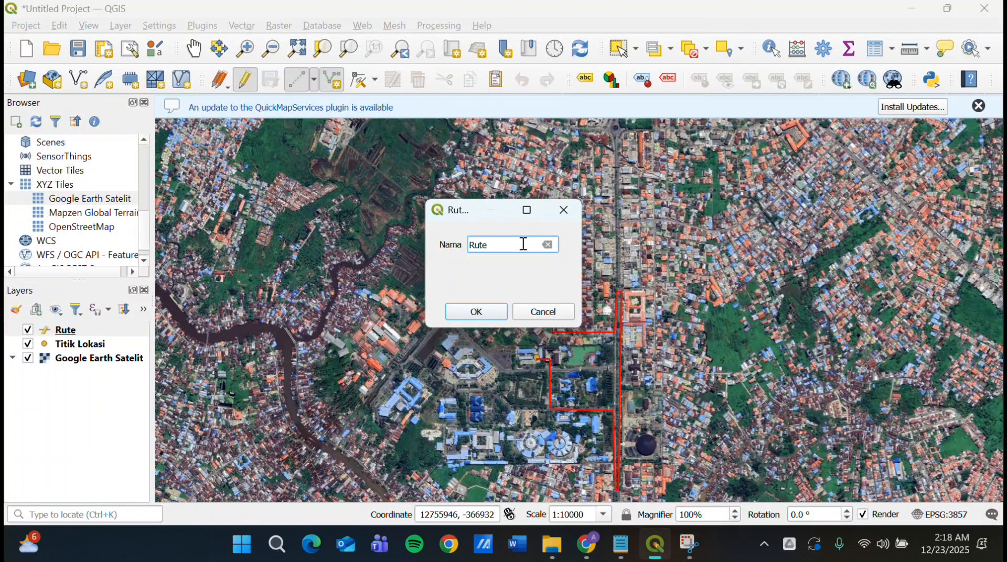
click(475, 312)
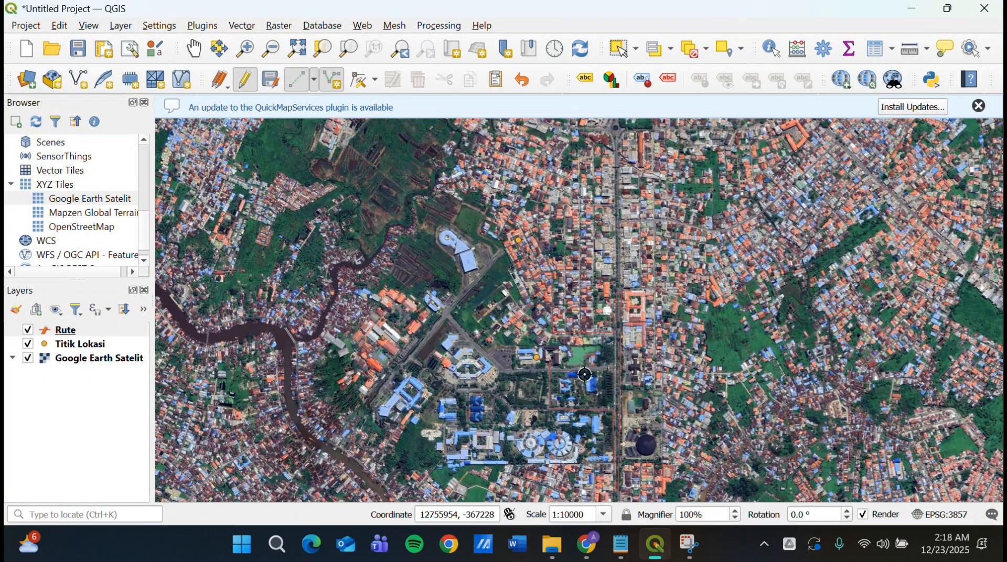
click(267, 82)
click(242, 80)
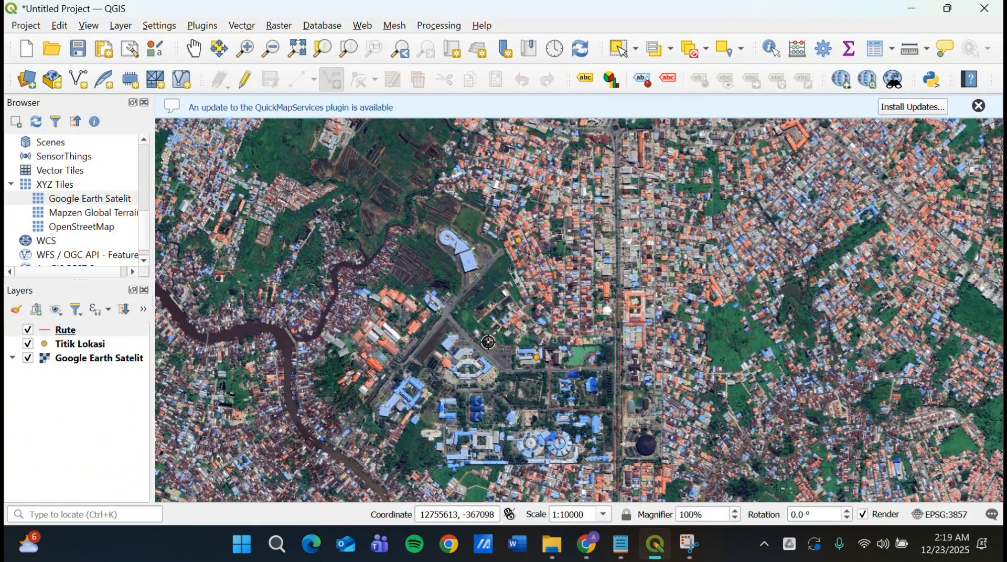
Classify the Titik Lokasi layer with categorized symbology on the Nama field and delete the category for all other values
click(91, 346)
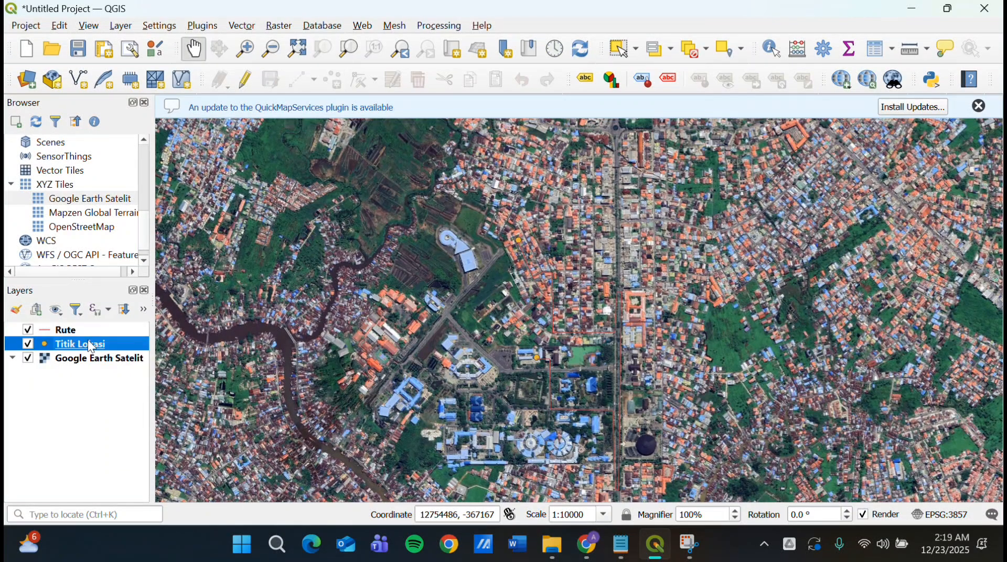
double_click(91, 346)
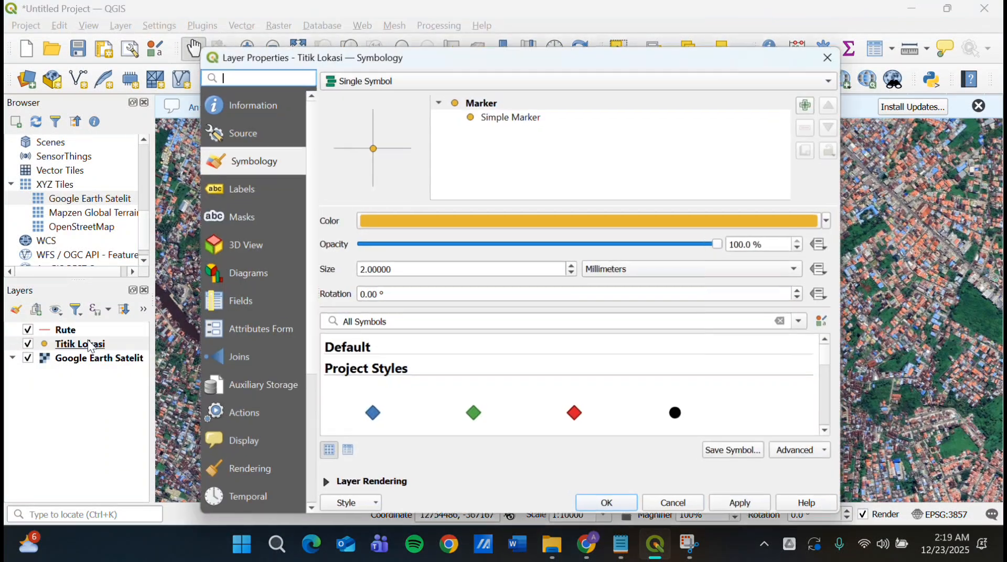
click(368, 81)
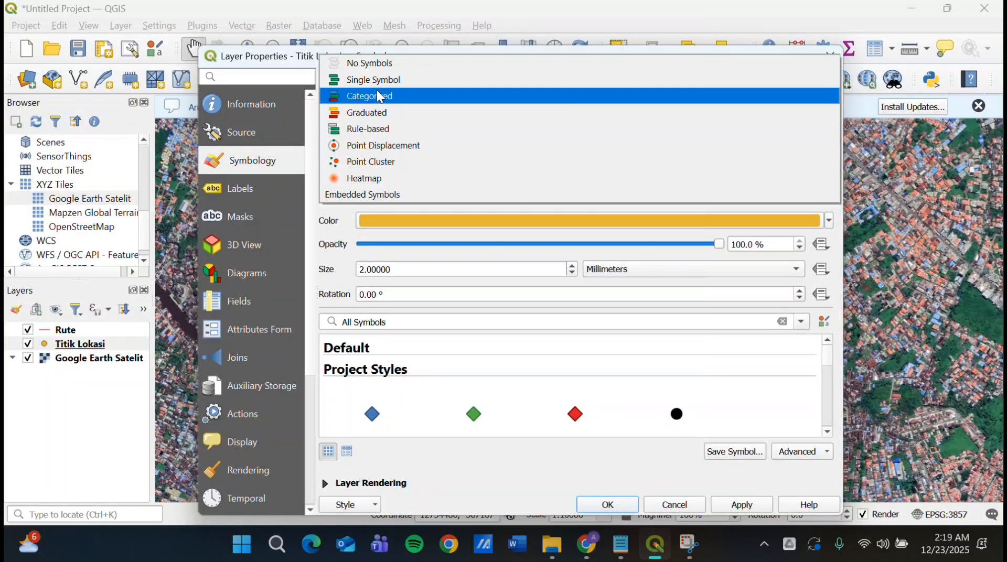
click(404, 103)
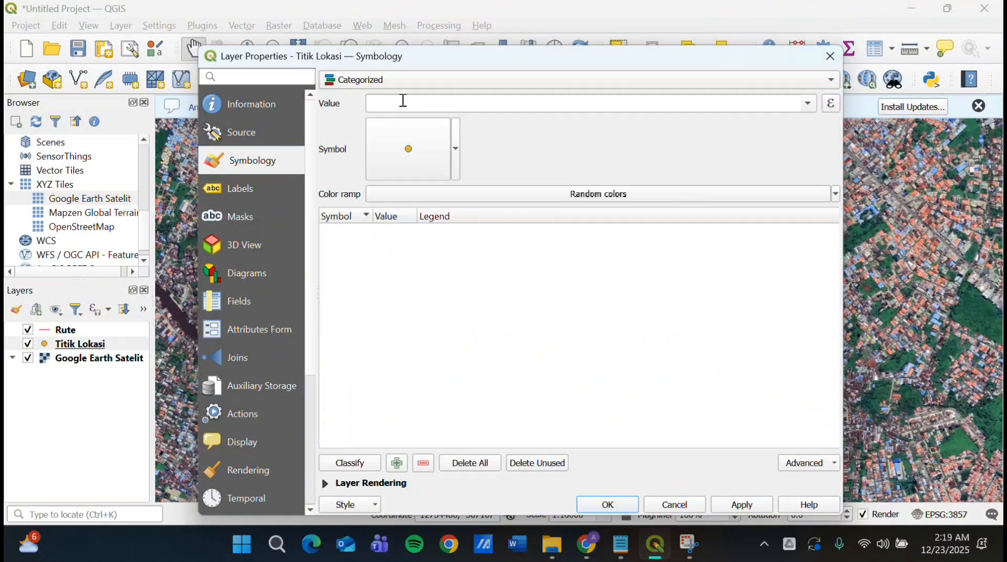
click(809, 104)
click(799, 125)
click(366, 464)
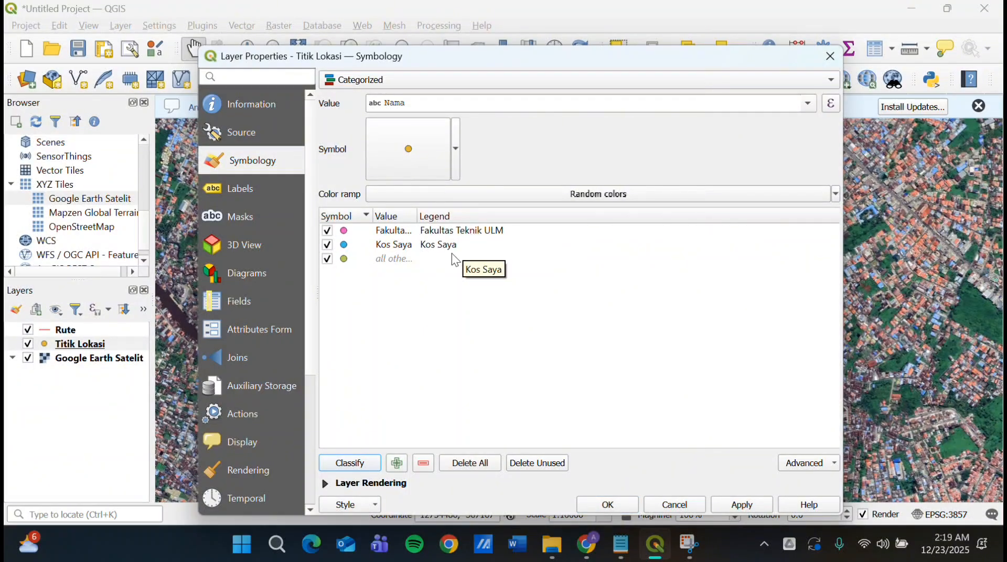
click(403, 260)
click(422, 462)
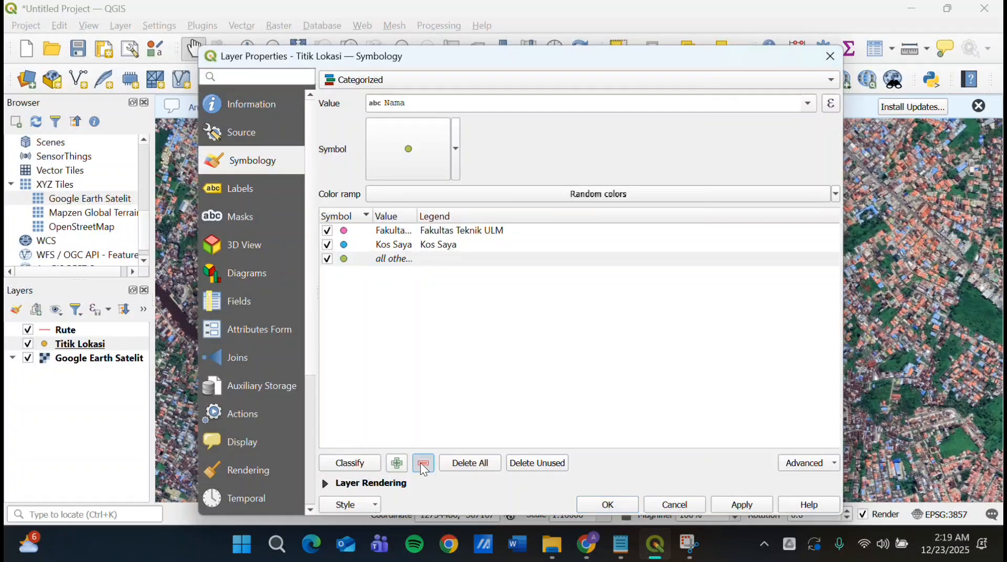
Change the marker color of the Fakultas Teknik ULM category to yellow
click(345, 231)
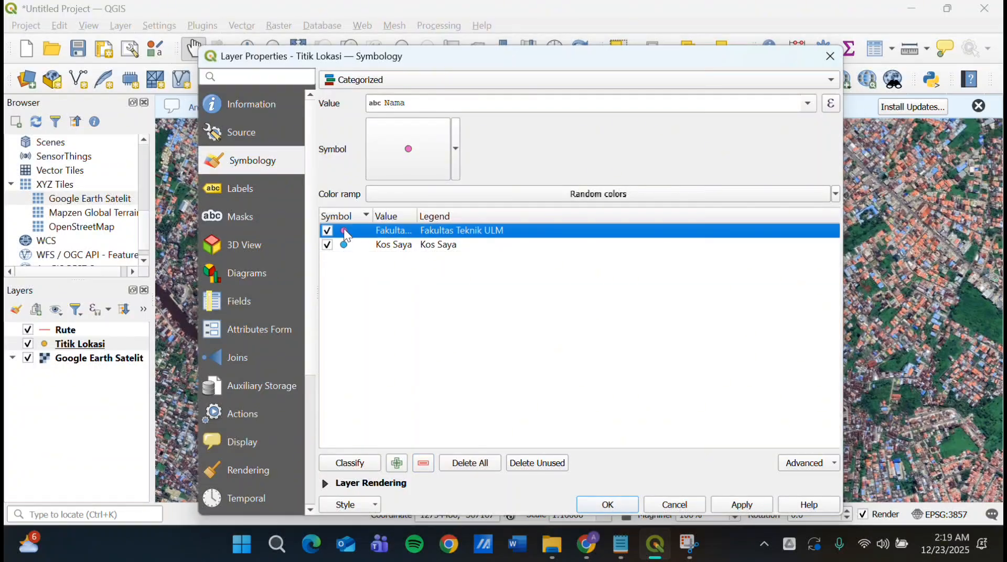
double_click(344, 231)
click(610, 166)
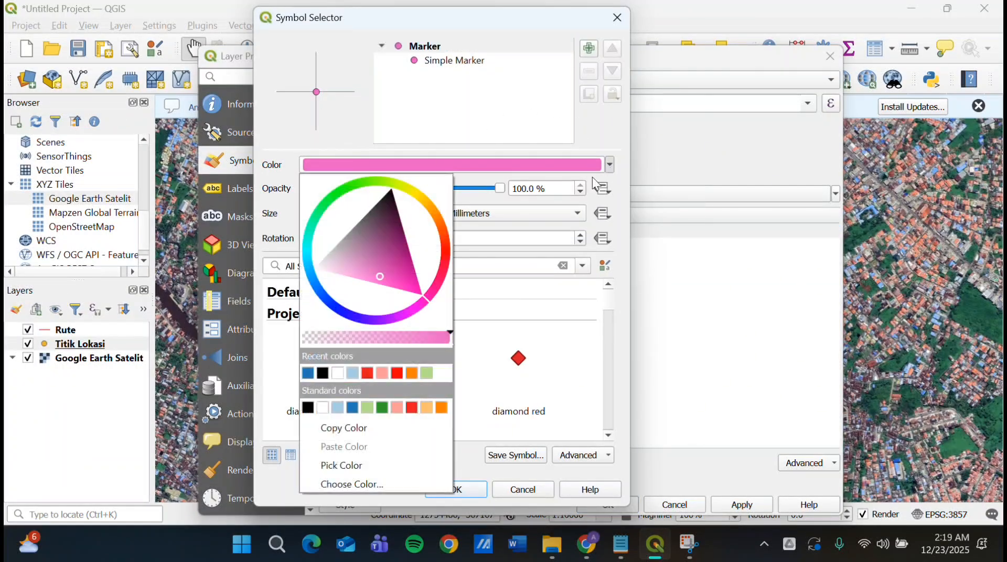
click(406, 182)
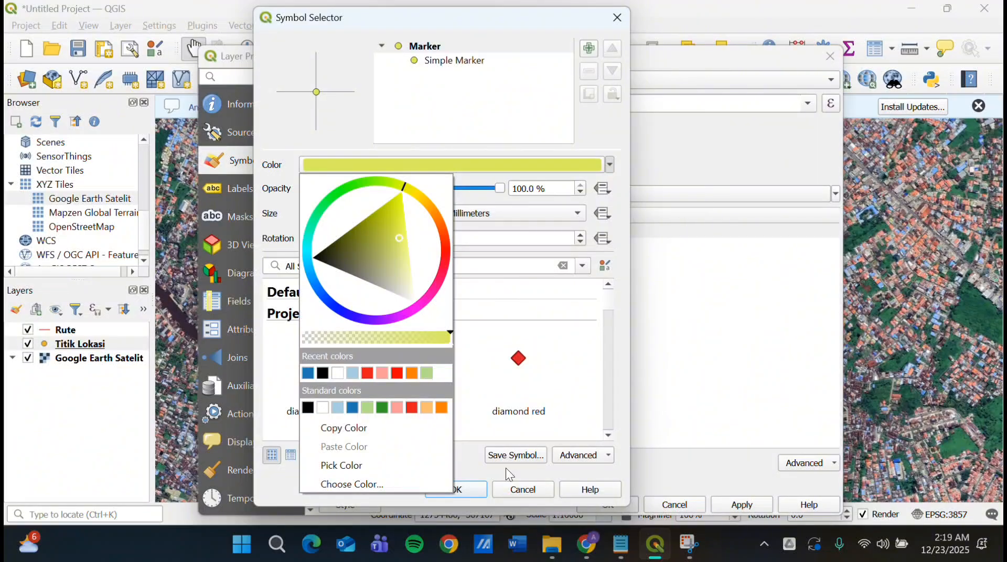
click(481, 489)
click(480, 489)
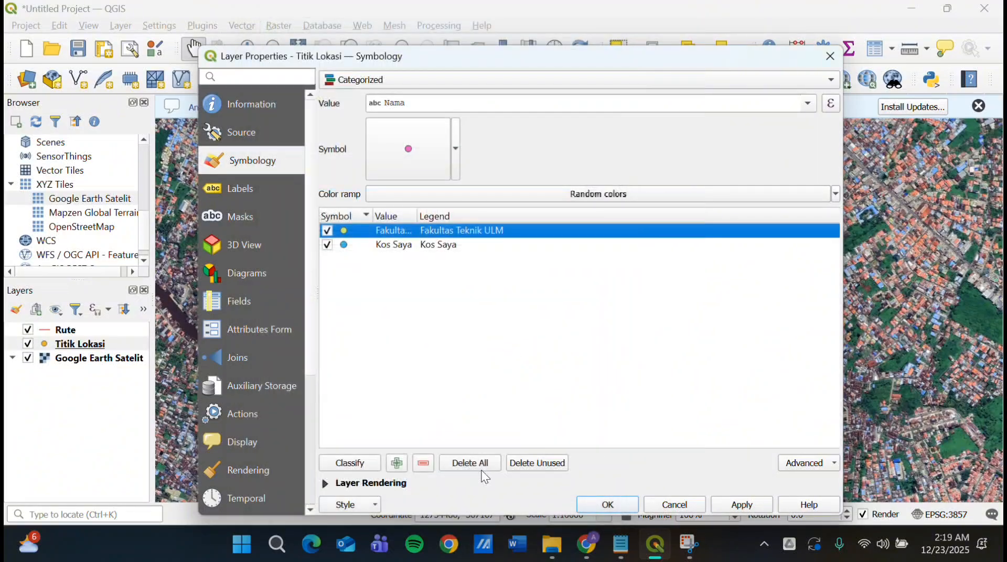
Set the marker size of the Fakultas Teknik ULM category to 4 millimeters
double_click(345, 231)
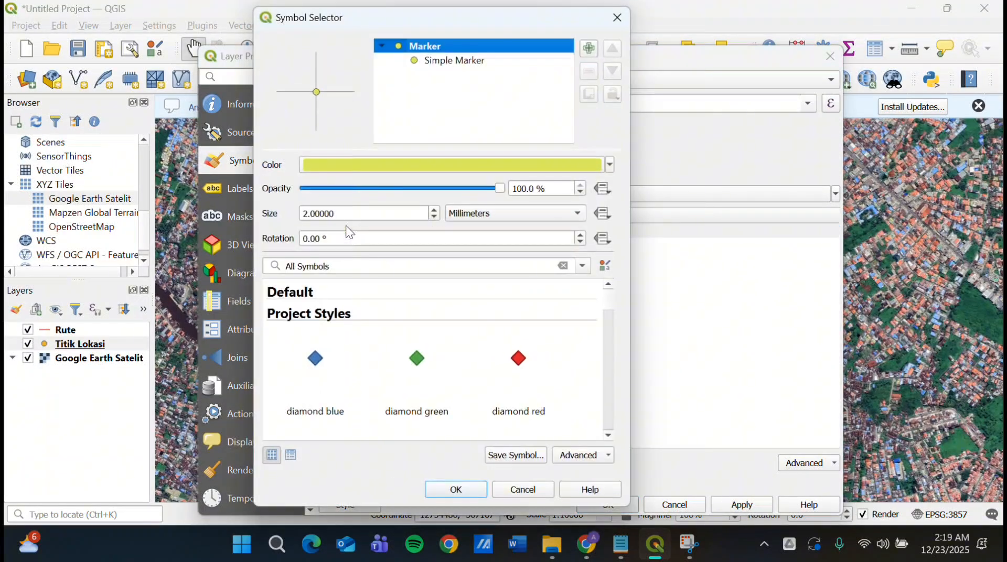
click(434, 212)
text(4)
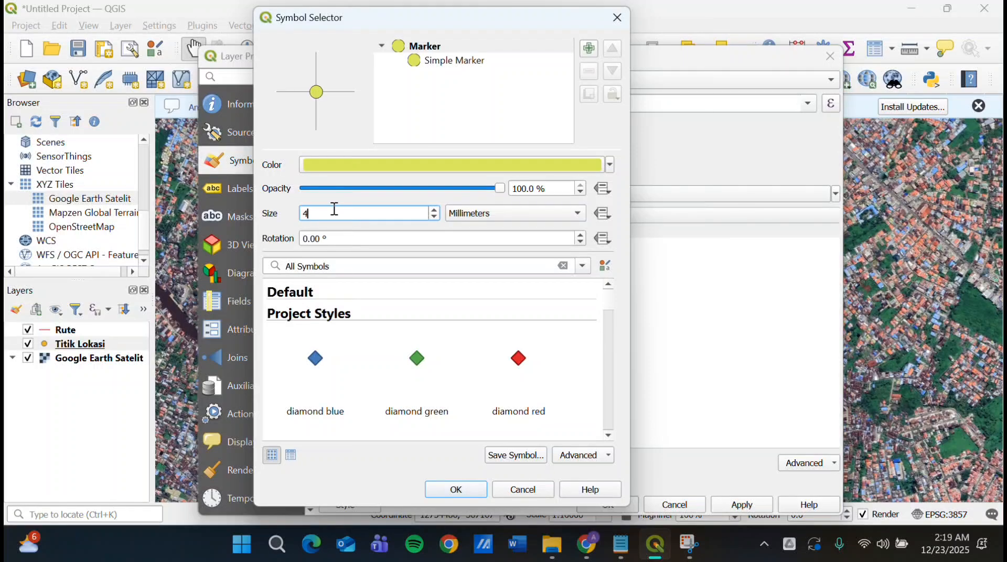
key(Return)
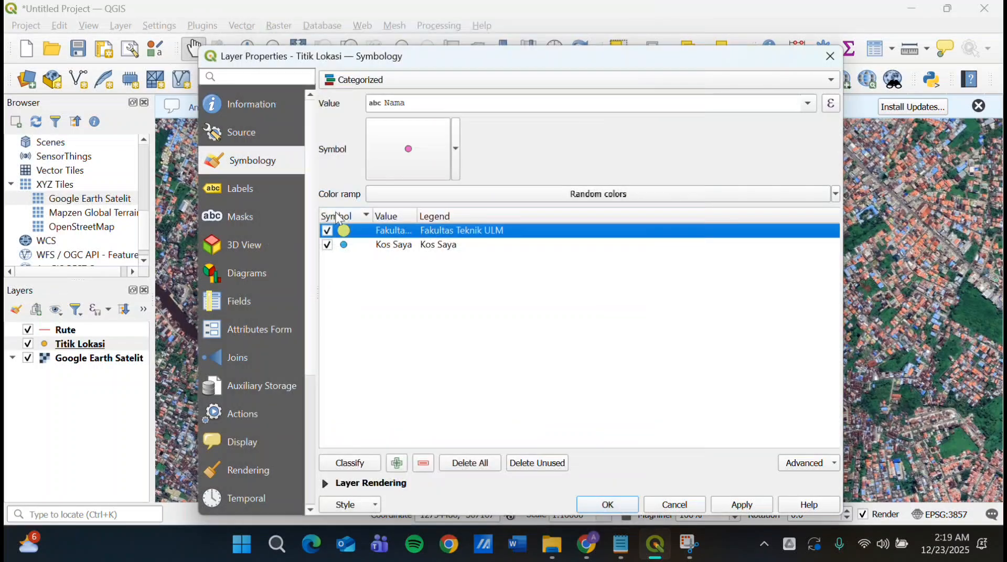
Change the marker color of the Kos Saya category to bright magenta-pink
double_click(344, 246)
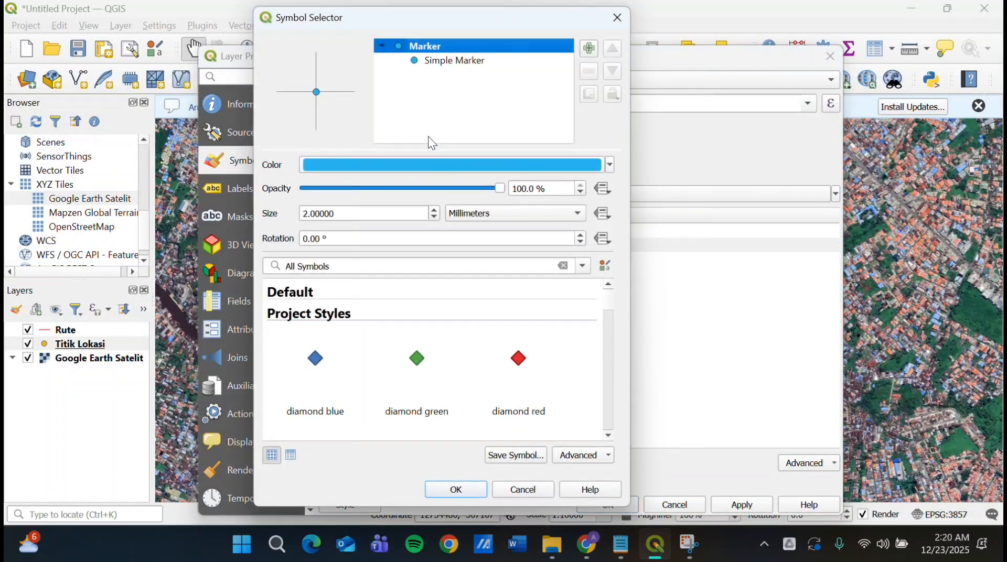
click(610, 165)
click(420, 302)
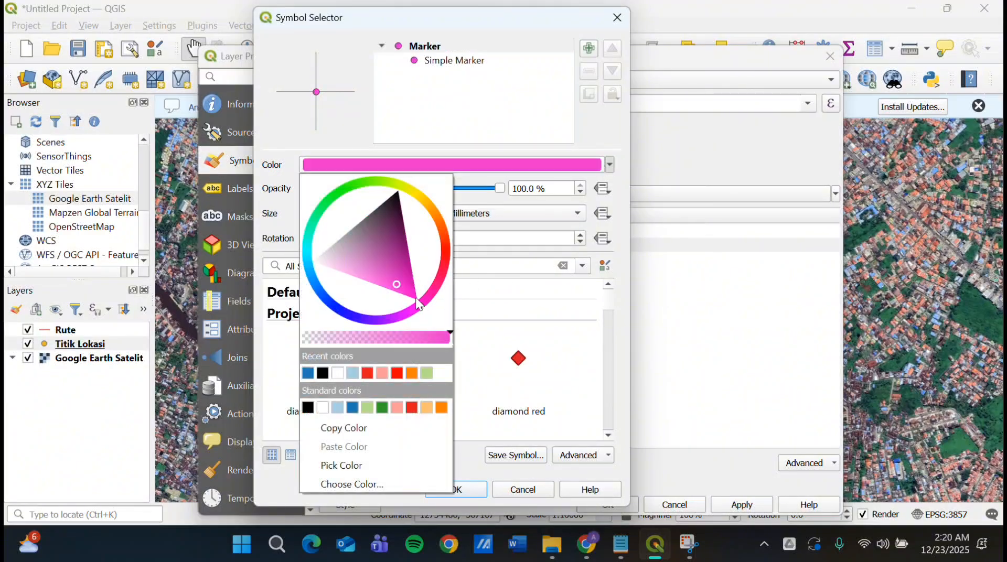
drag(412, 297, 402, 294)
click(476, 493)
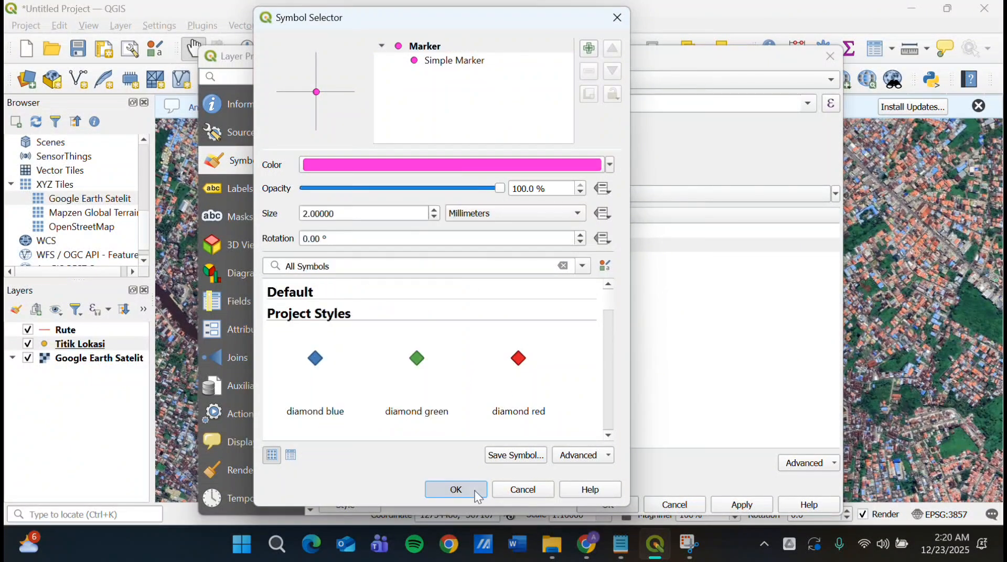
click(472, 489)
Set the marker size of the Kos Saya category to 4 millimeters
double_click(343, 249)
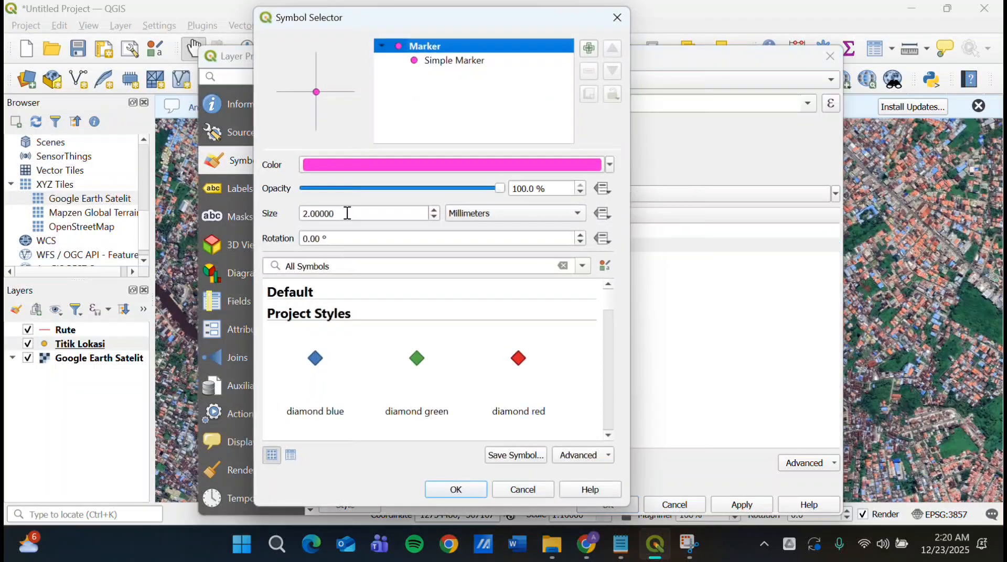
click(435, 210)
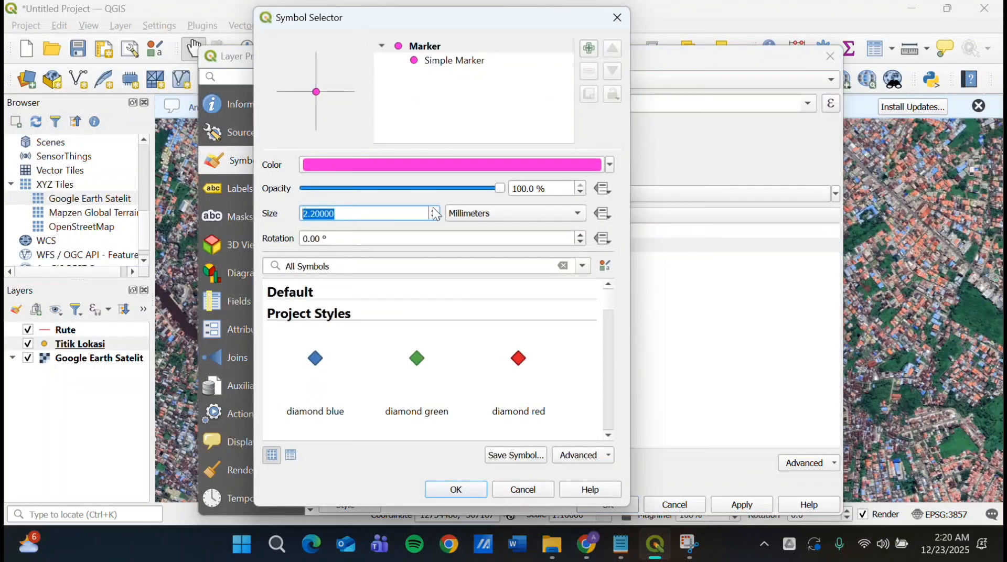
text(4)
key(Return)
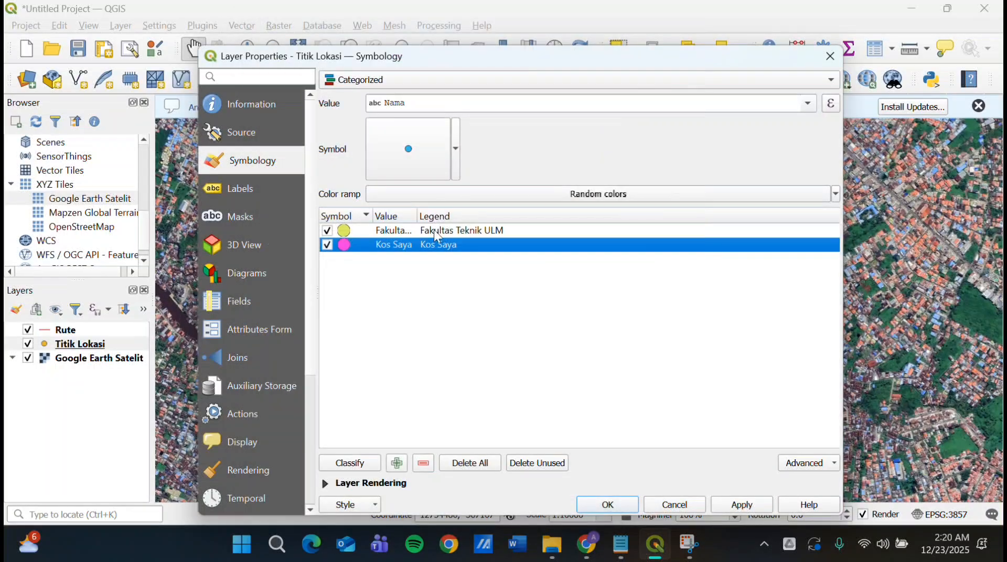
Enable Single Labels for the Titik Lokasi layer, using the Nama field as the label value
click(251, 193)
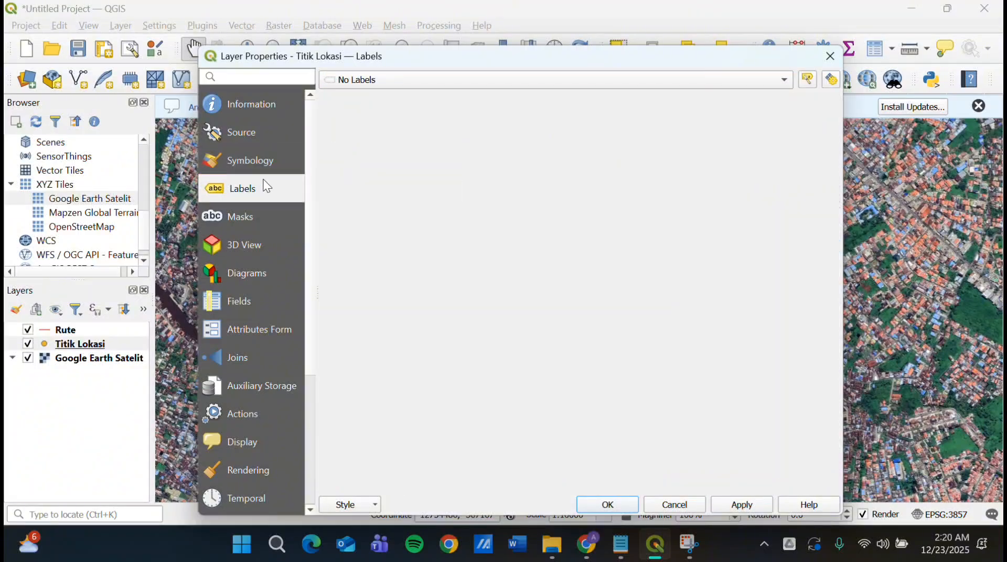
click(540, 77)
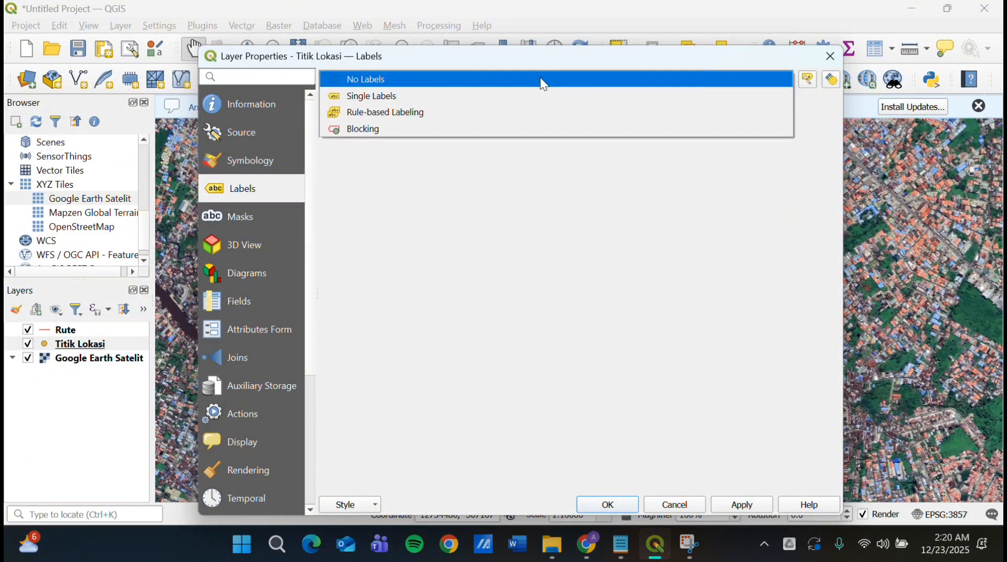
click(541, 80)
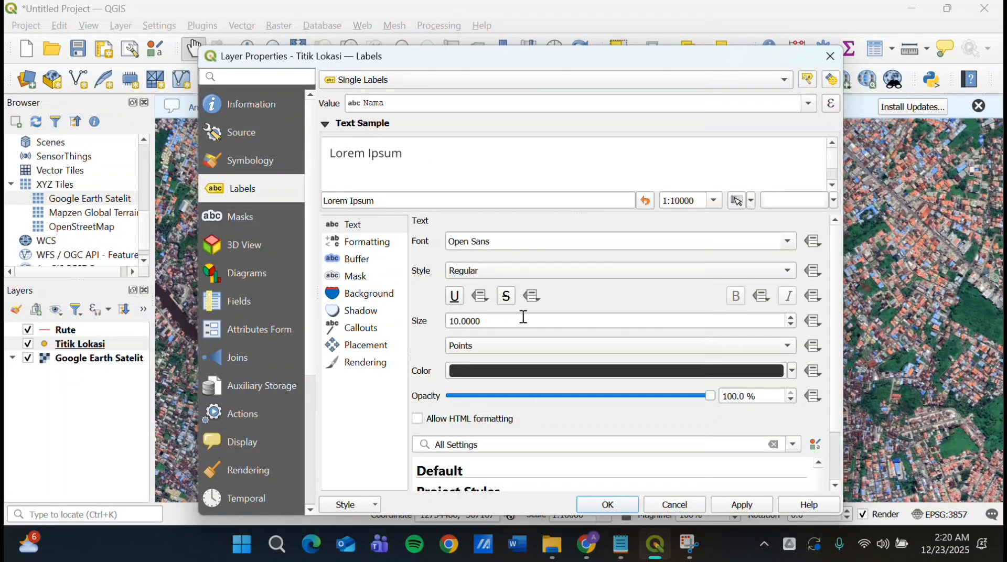
Format the Titik Lokasi label text as Times New Roman, size 11 points, in white
click(791, 317)
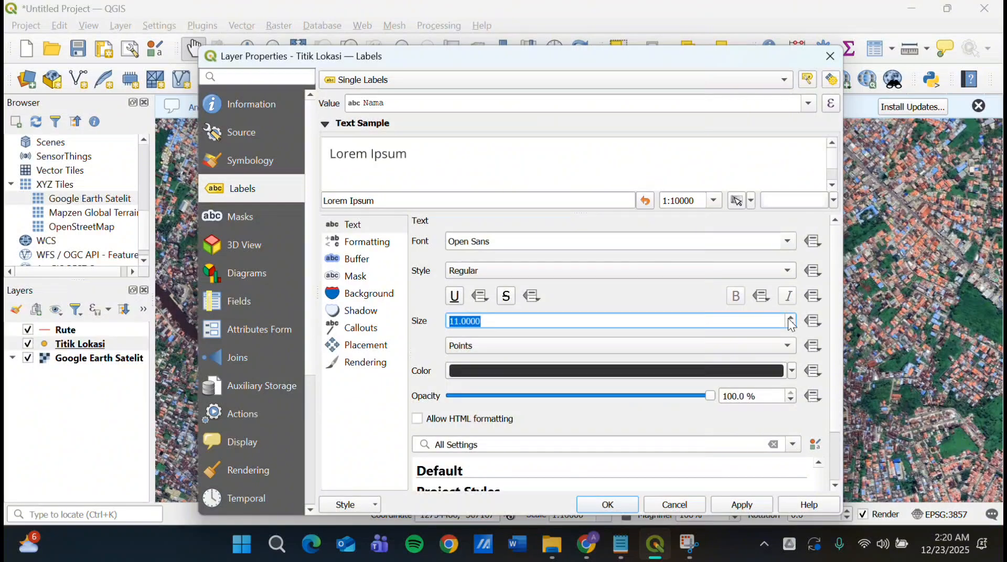
click(791, 318)
click(792, 324)
click(604, 243)
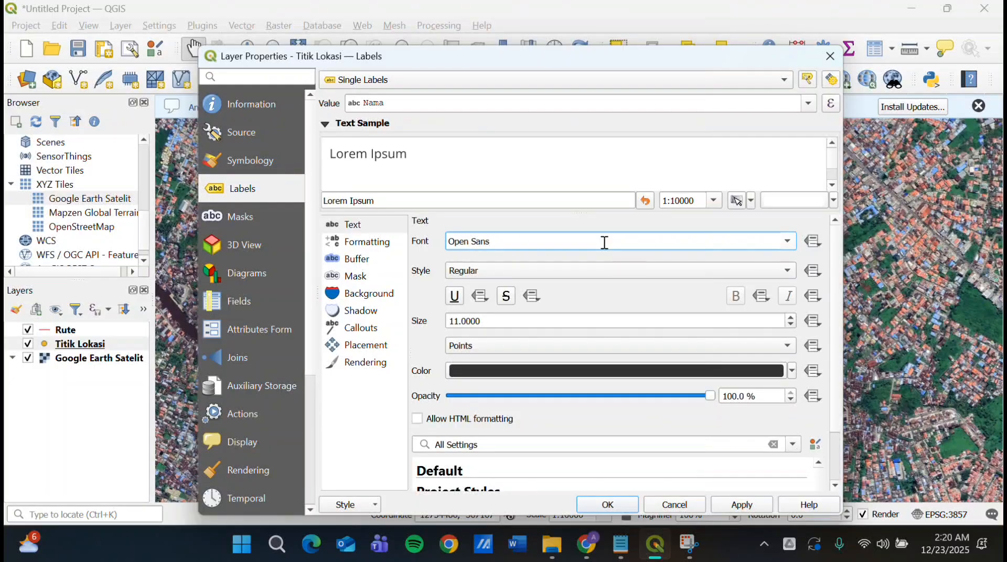
text(tim)
key(ctrl+a)
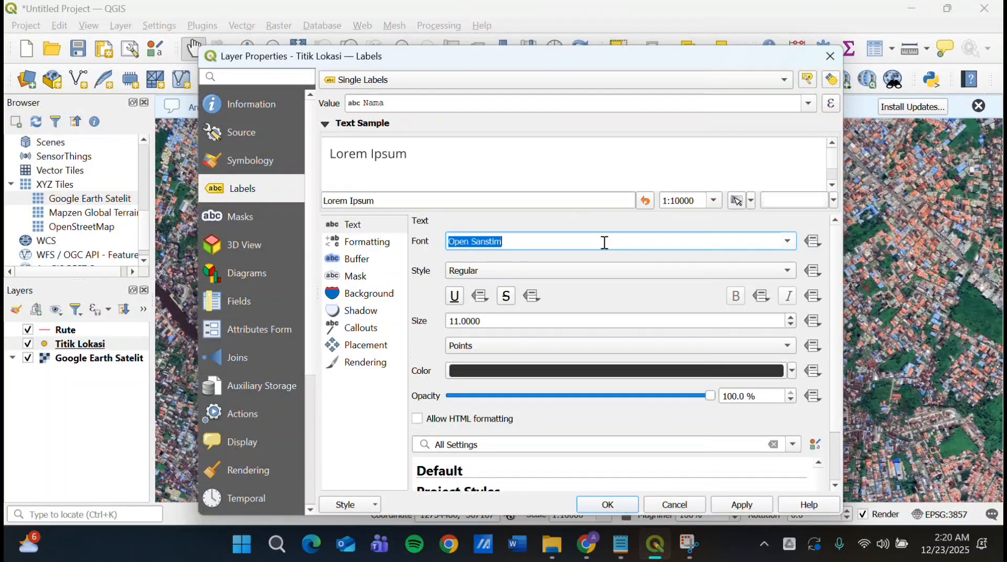
text(times New Roman)
key(Return)
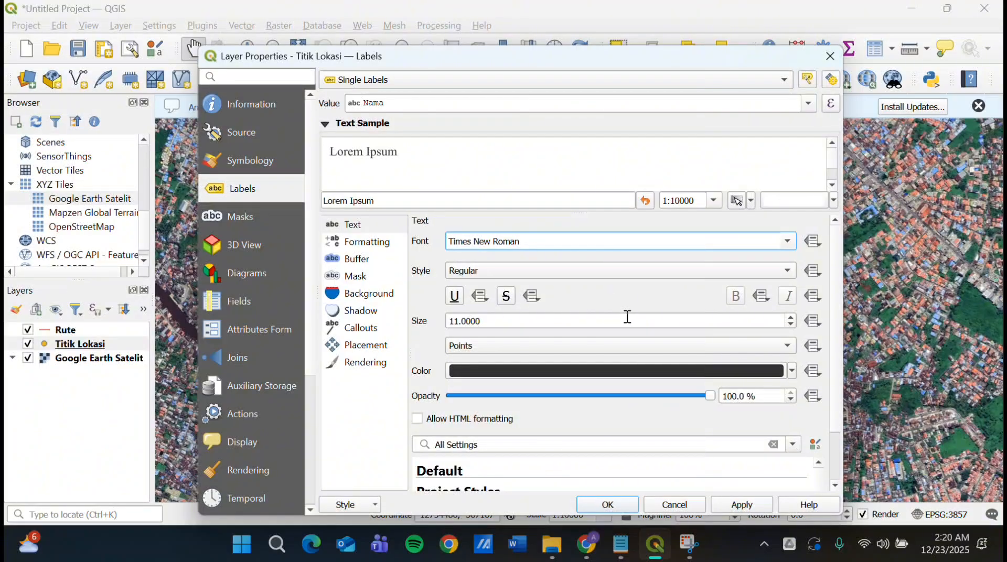
click(792, 374)
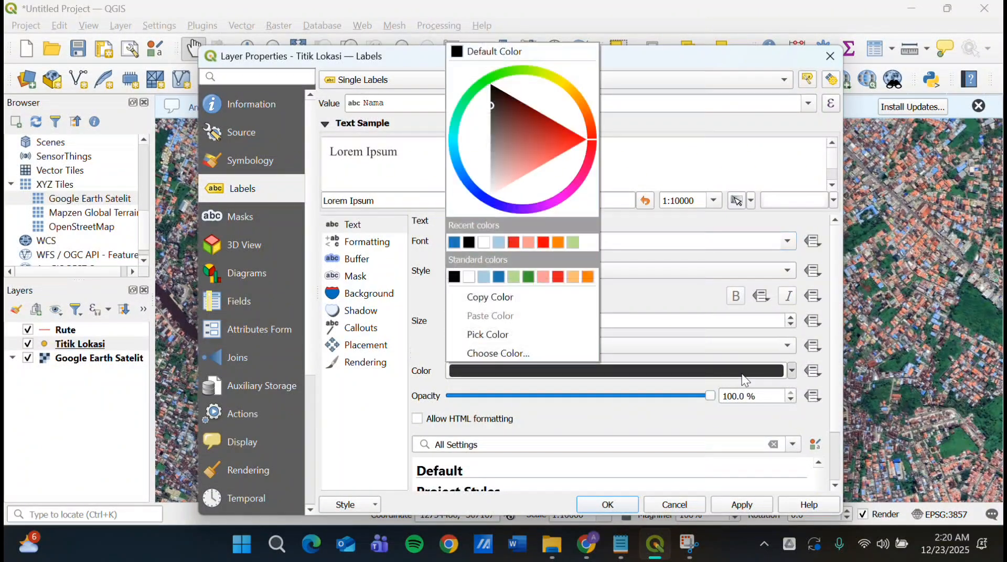
click(453, 278)
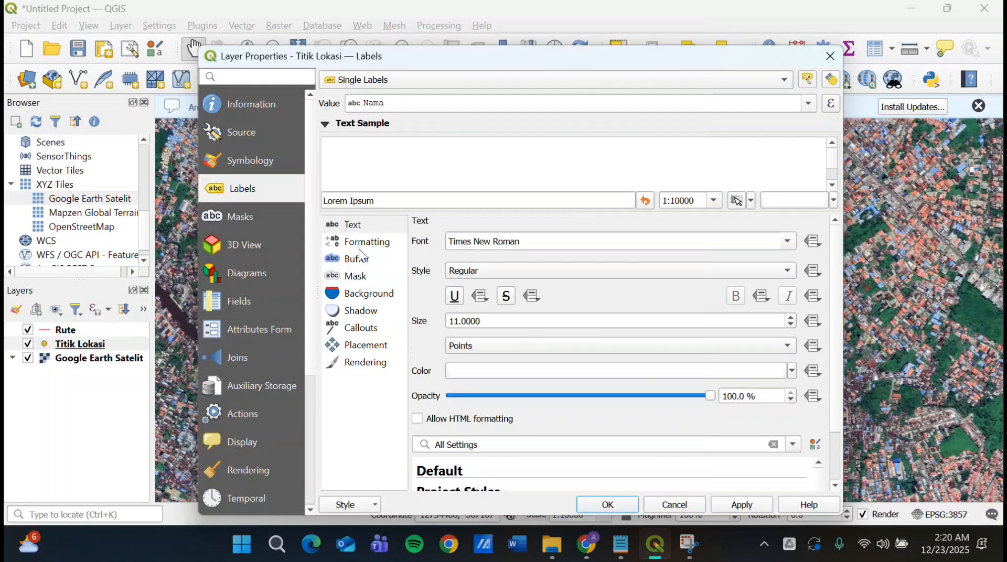
Add a black text buffer to the Titik Lokasi labels and apply the layer properties
click(362, 264)
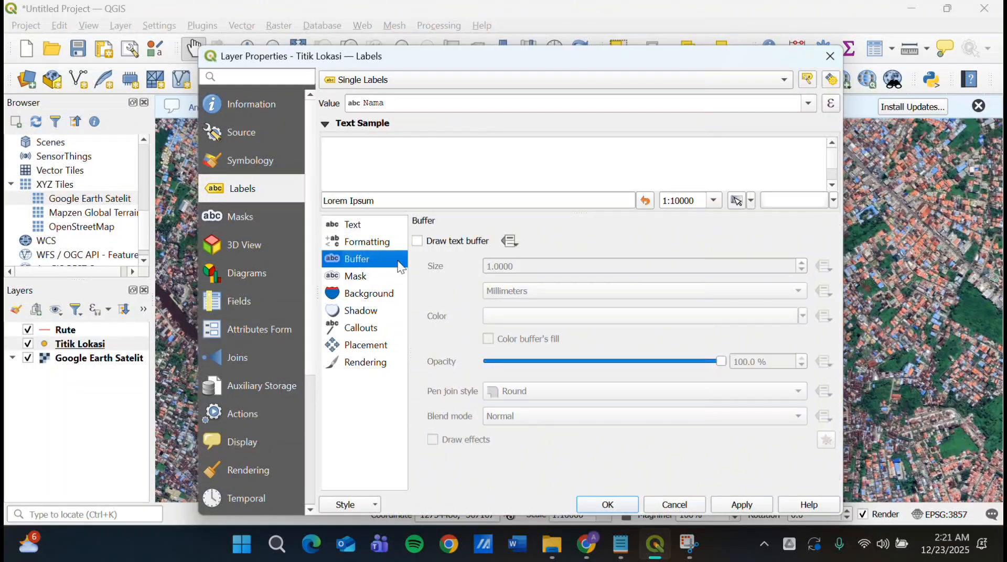
click(417, 241)
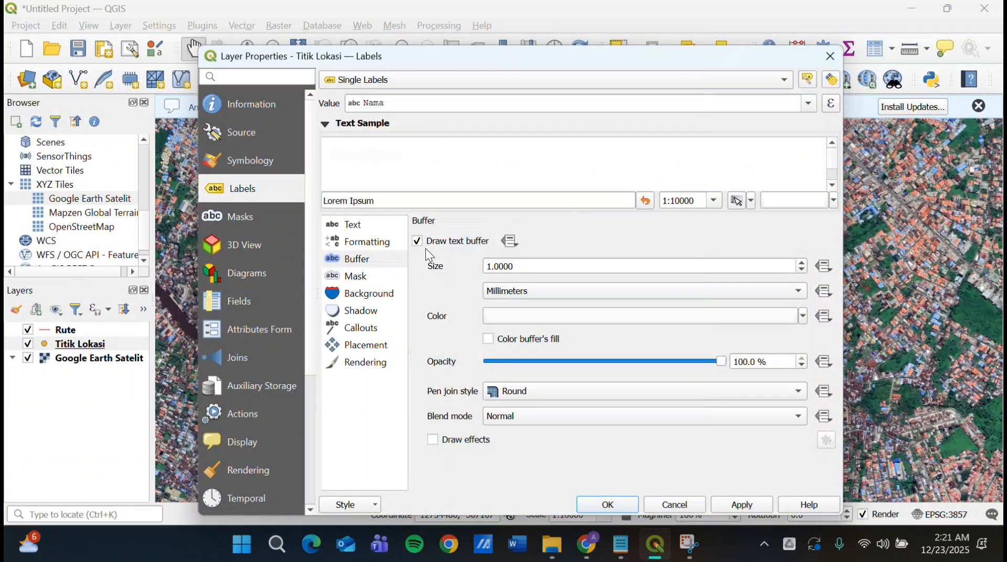
click(802, 317)
click(494, 237)
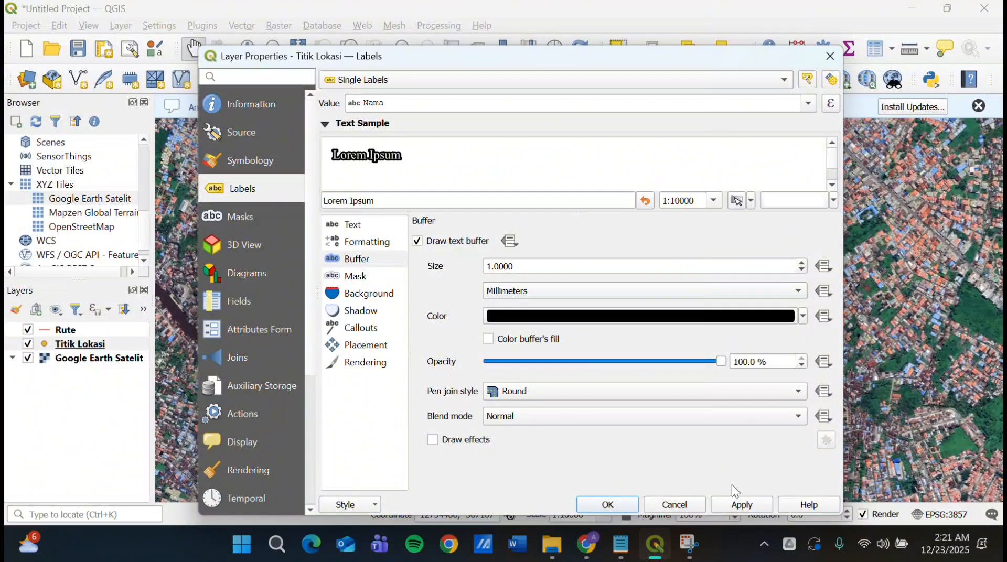
click(733, 501)
click(609, 504)
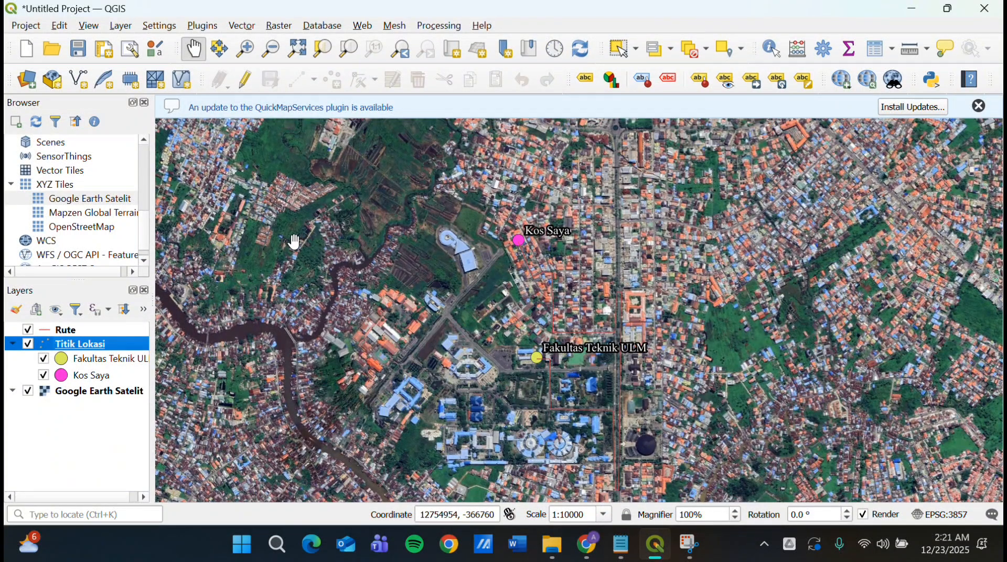
Change the line color of the Rute layer's symbol to the standard dark blue
click(64, 333)
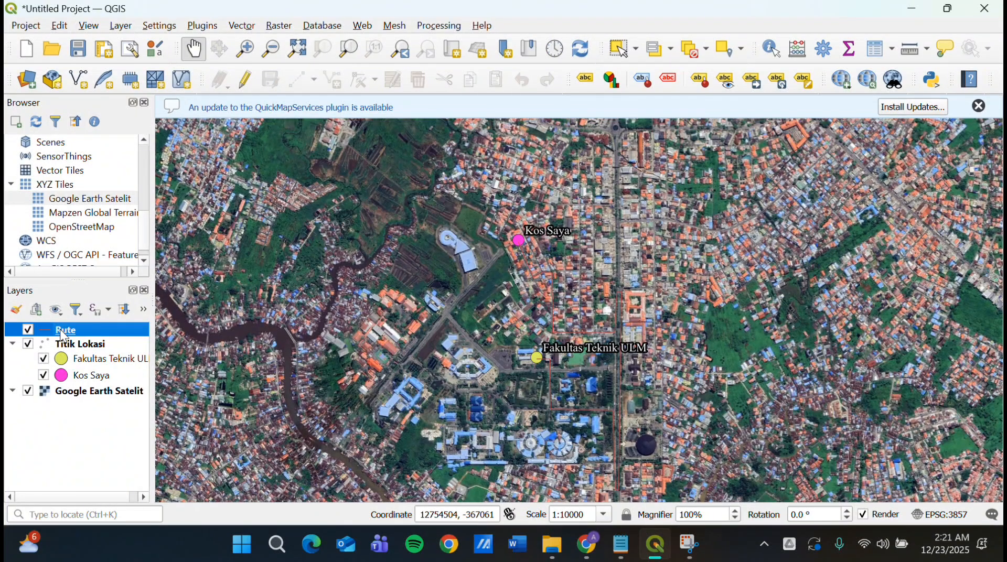
double_click(63, 334)
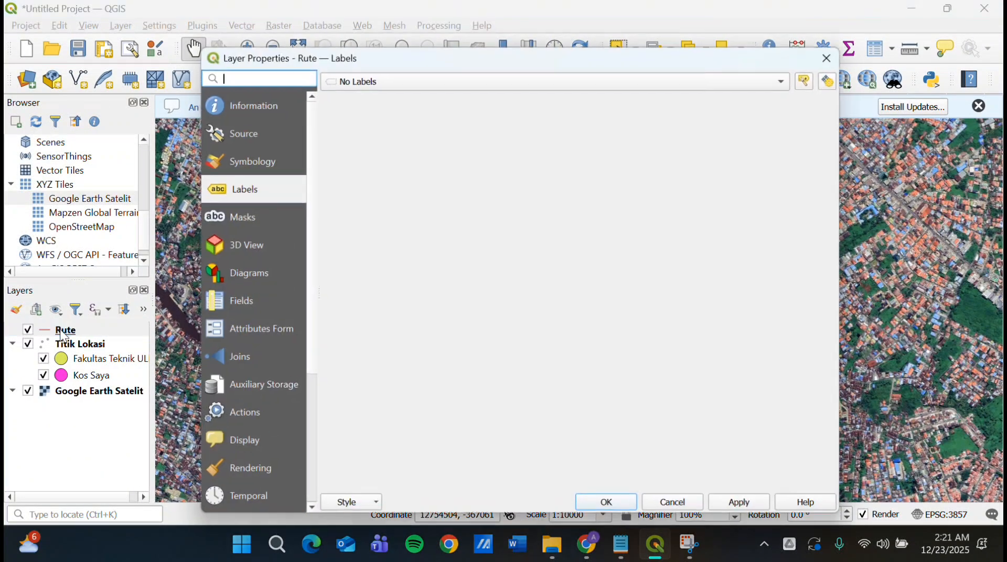
click(246, 167)
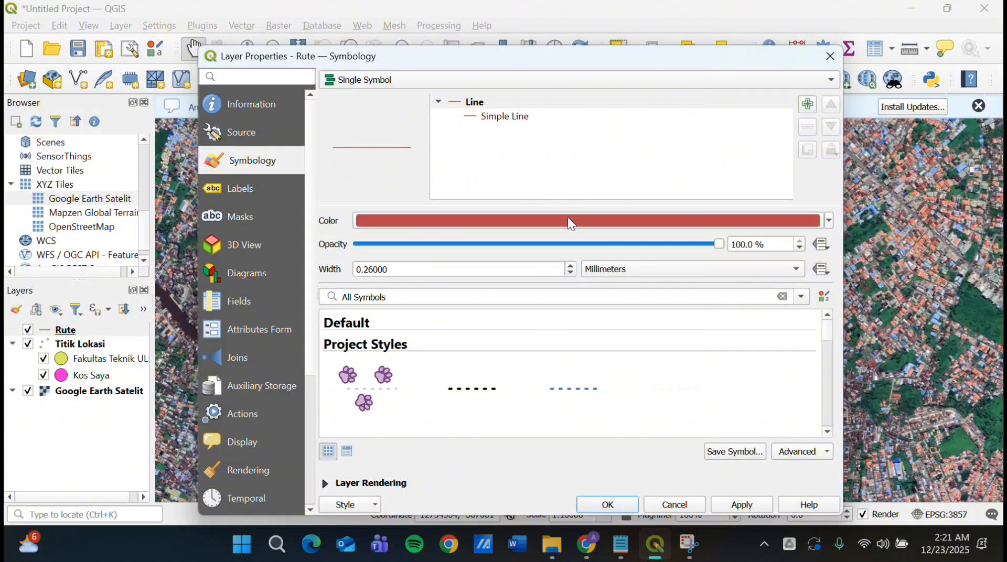
click(828, 222)
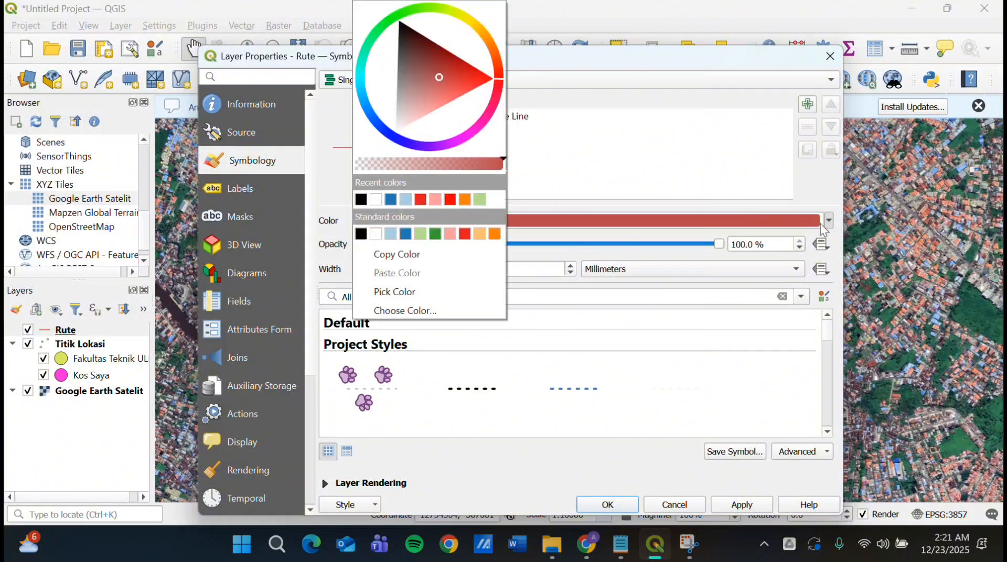
click(407, 234)
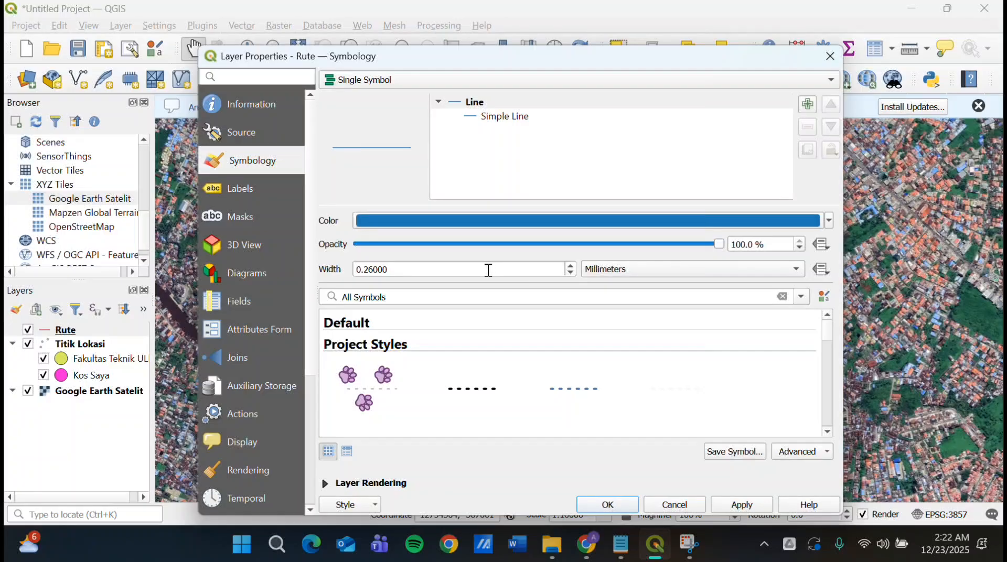
Set the Rute line width to 1.06 millimeters and apply the layer properties
click(572, 266)
click(571, 266)
click(571, 265)
click(571, 266)
click(572, 266)
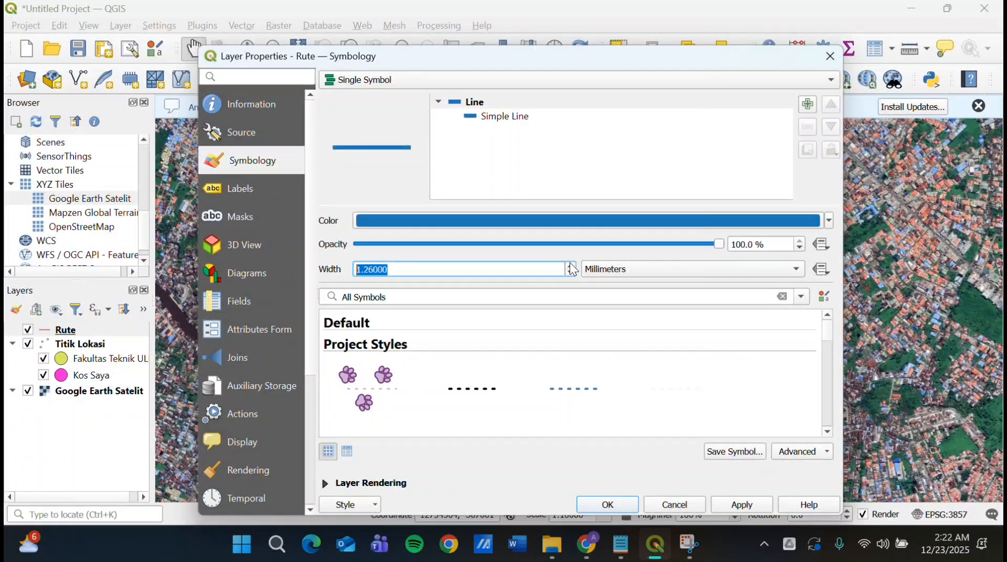
click(571, 266)
click(571, 273)
click(572, 274)
click(733, 510)
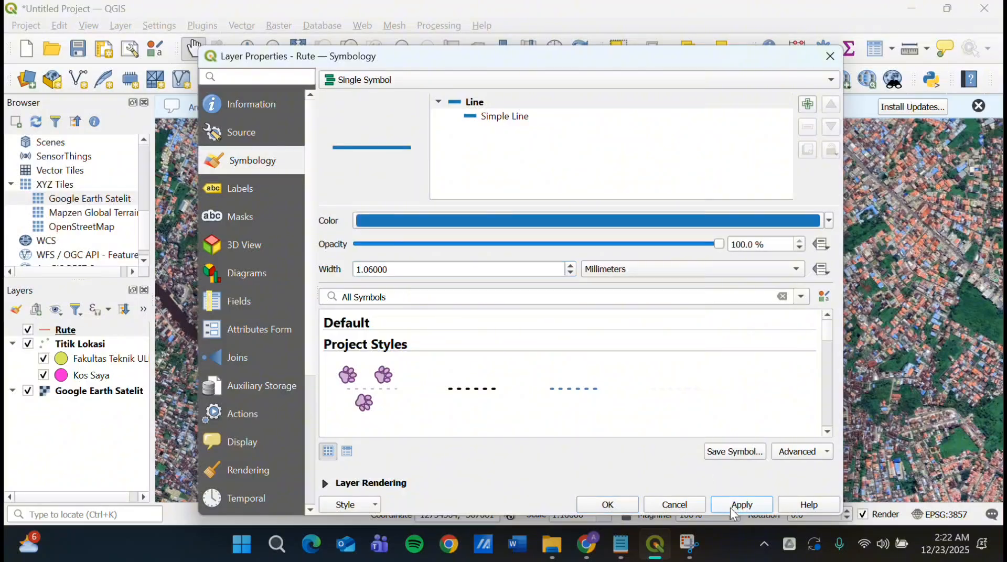
click(625, 505)
Create a print layout titled Rute Perjalanan and add a map about 180 by 190 mm on the left part of the page
drag(669, 397, 647, 349)
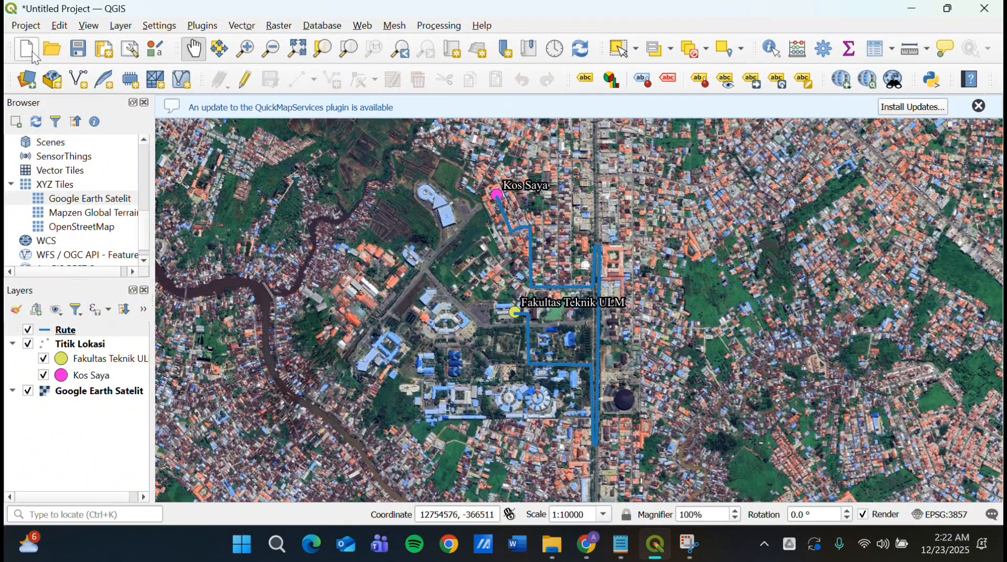
click(19, 27)
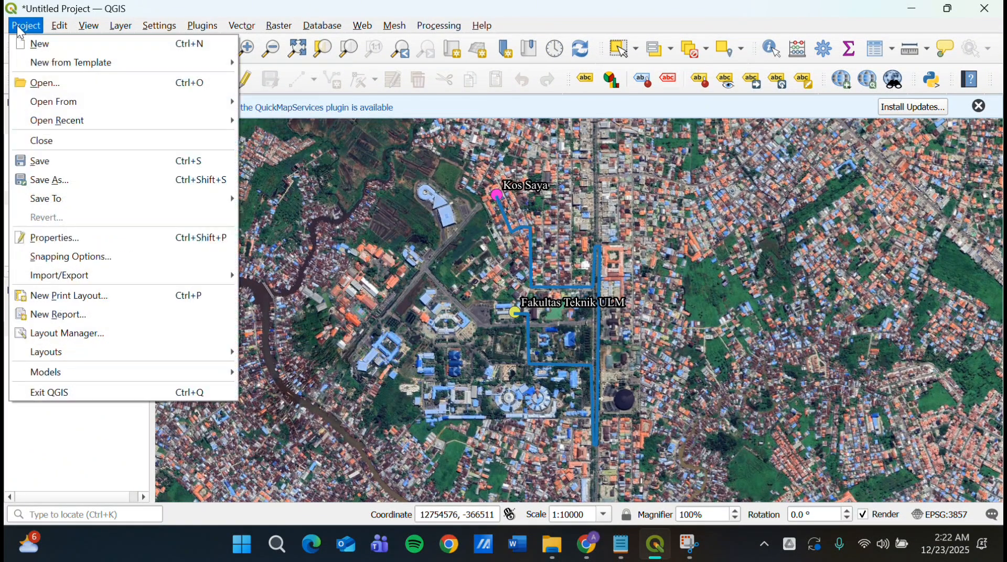
click(60, 297)
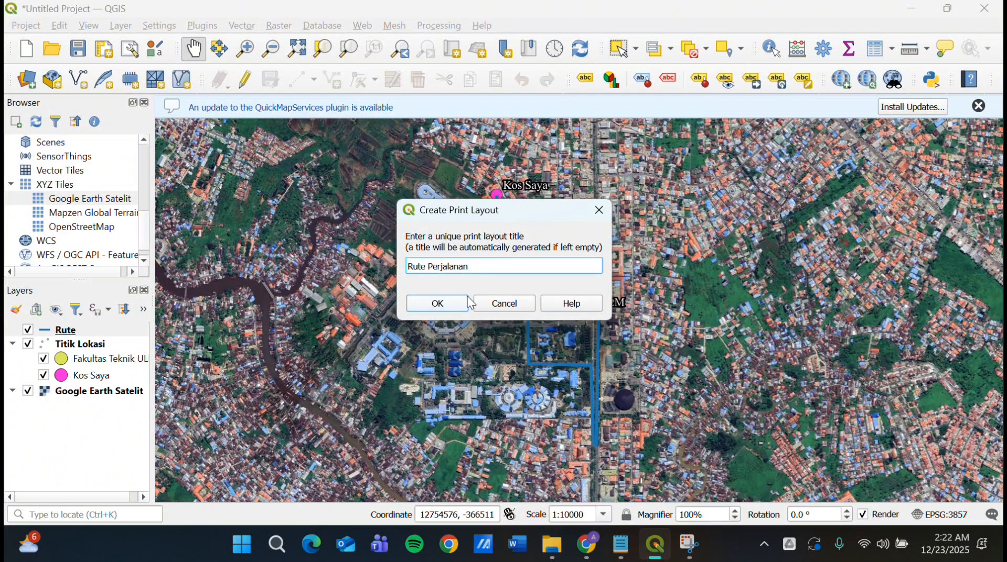
click(447, 304)
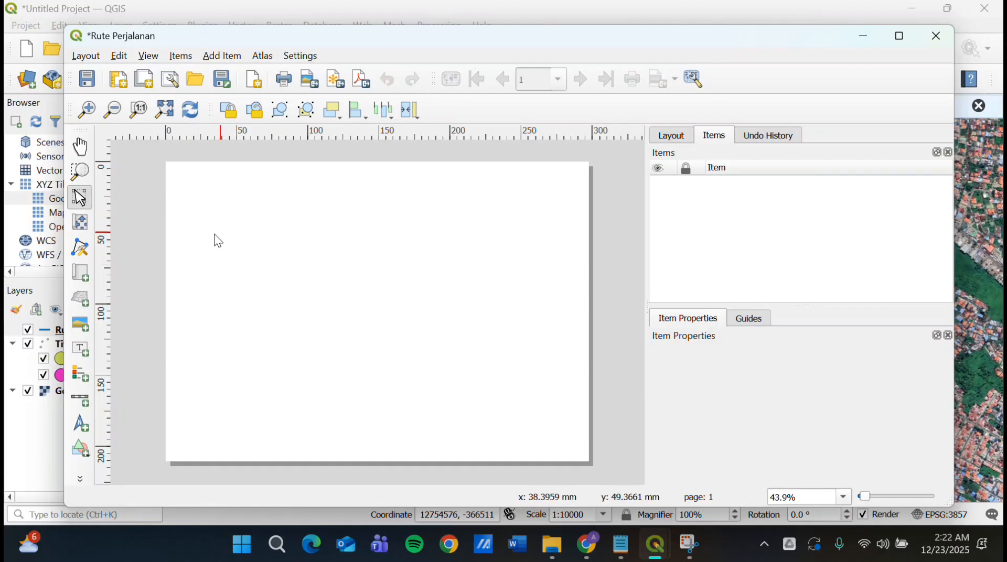
click(81, 274)
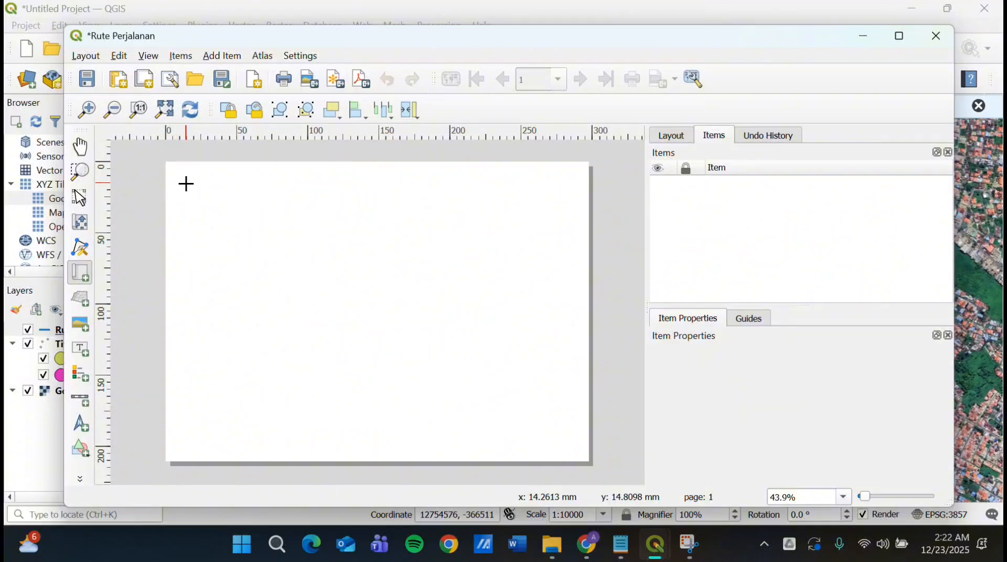
drag(180, 175, 436, 447)
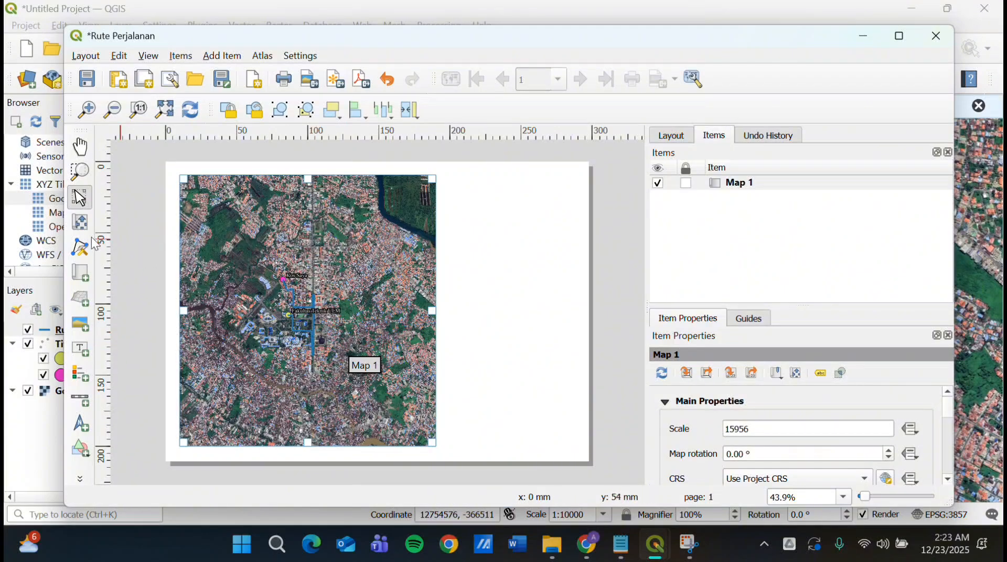
Set the layout map's scale to 10000 and shift its content slightly up and left within the frame
click(78, 224)
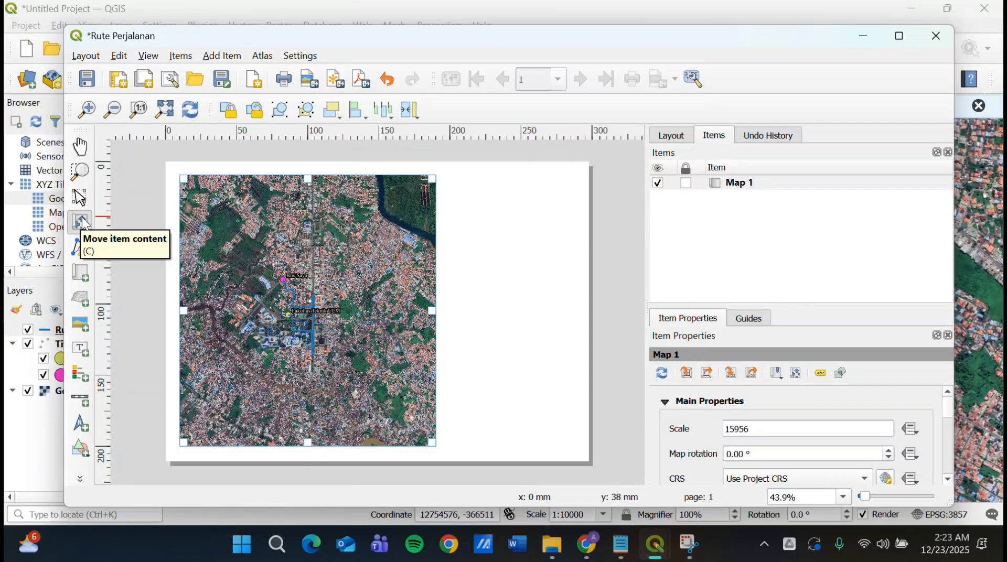
mouse_move(307, 295)
mouse_down()
mouse_move(346, 293)
mouse_move(309, 299)
mouse_up()
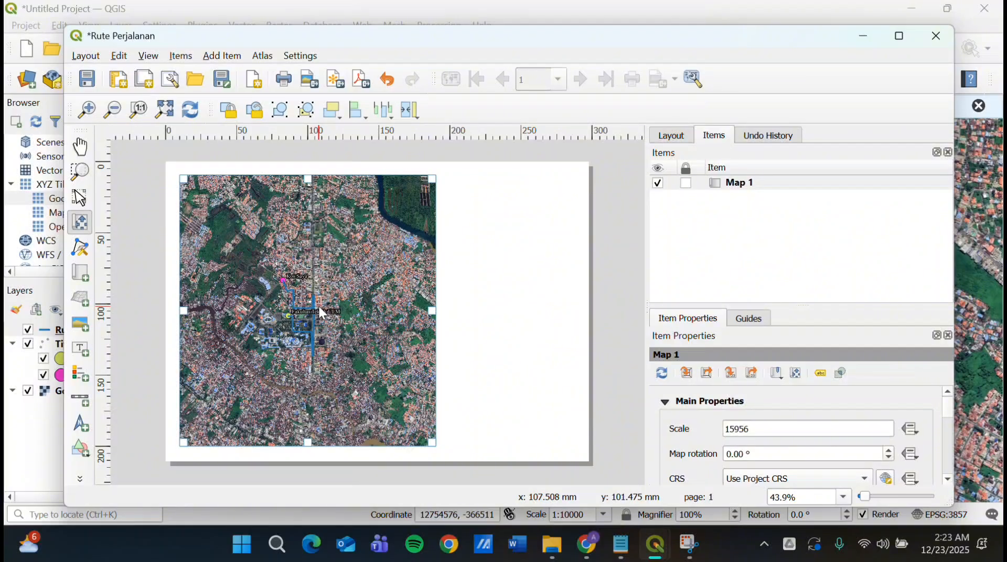
click(332, 338)
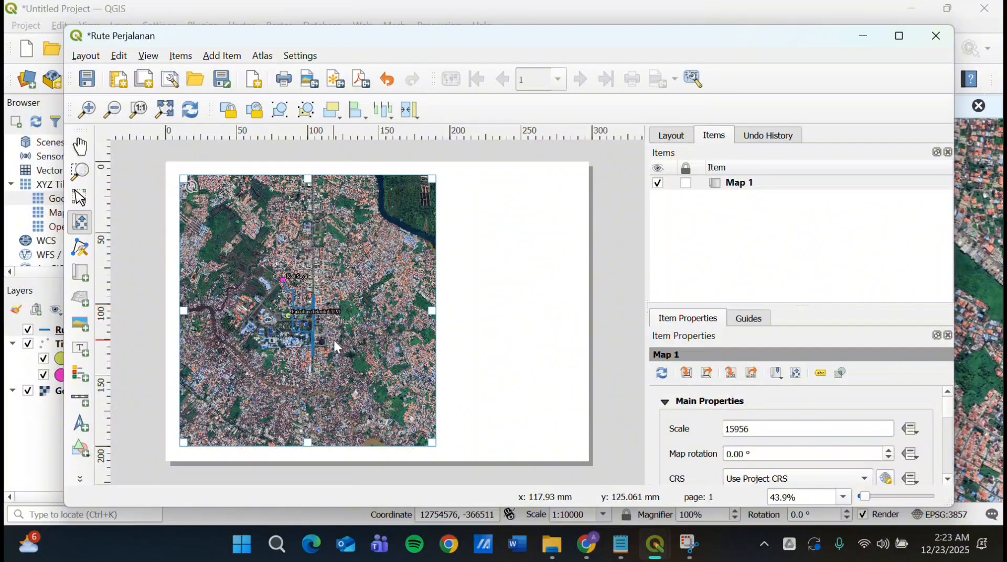
click(783, 429)
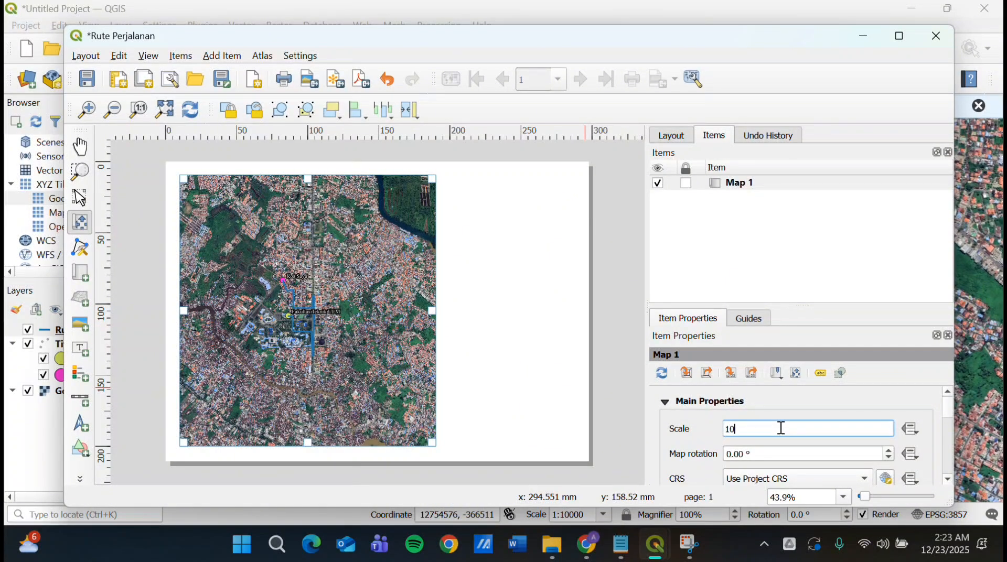
text(10000)
key(Return)
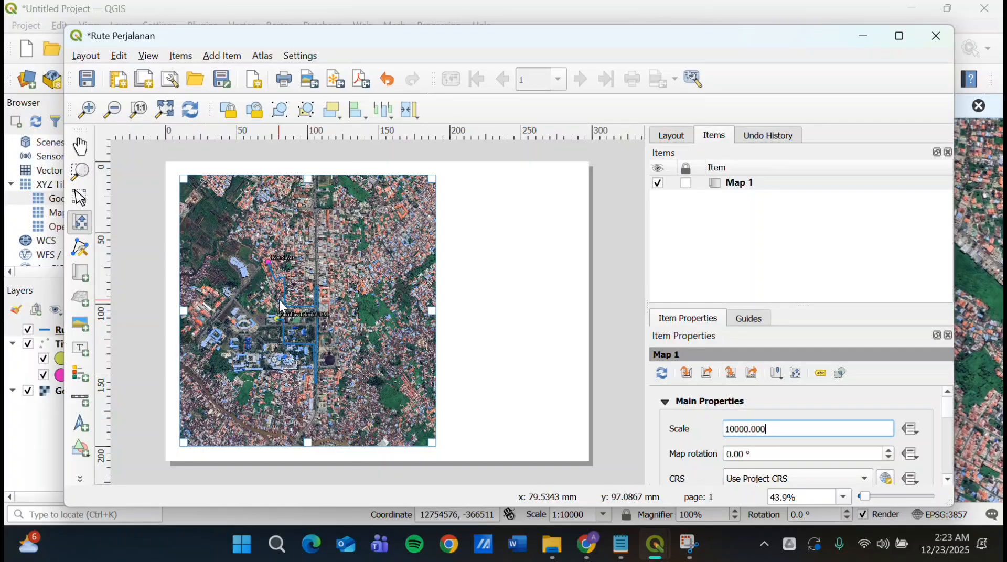
drag(345, 328, 341, 323)
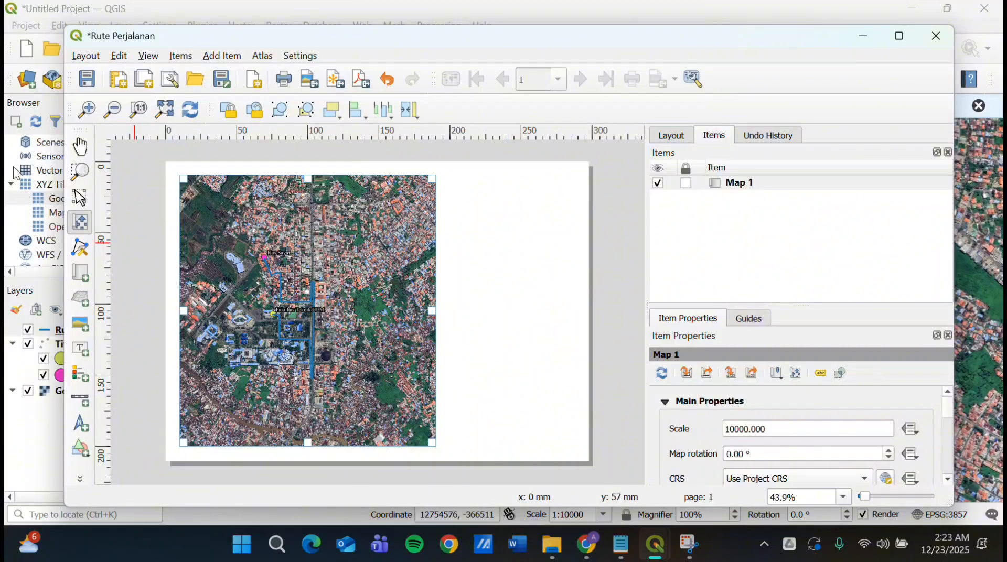
Draw a rectangle about 99 by 47 mm beside the map, starting level with the map's upper edge
click(85, 156)
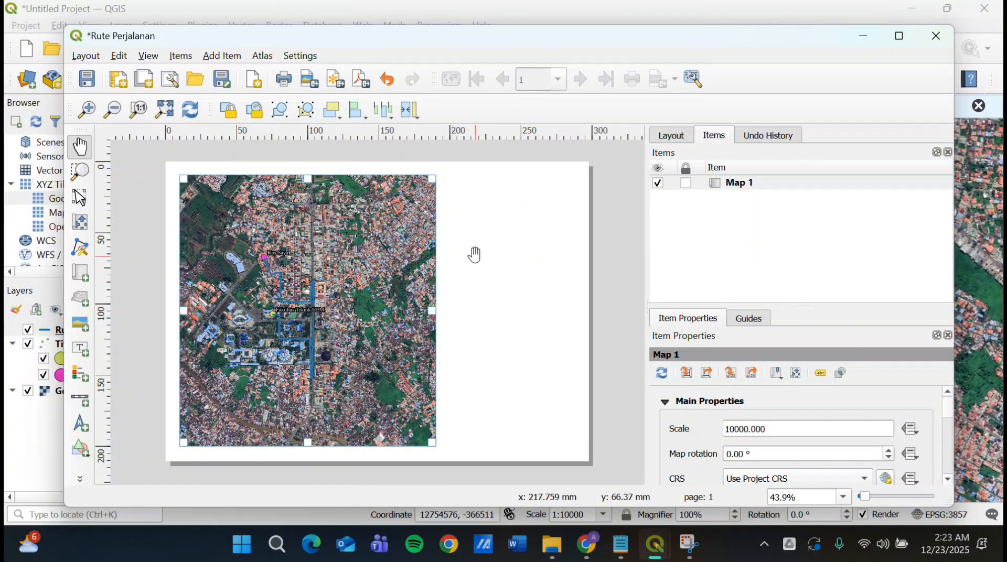
scroll(468, 297, up, 2)
drag(468, 299, 402, 299)
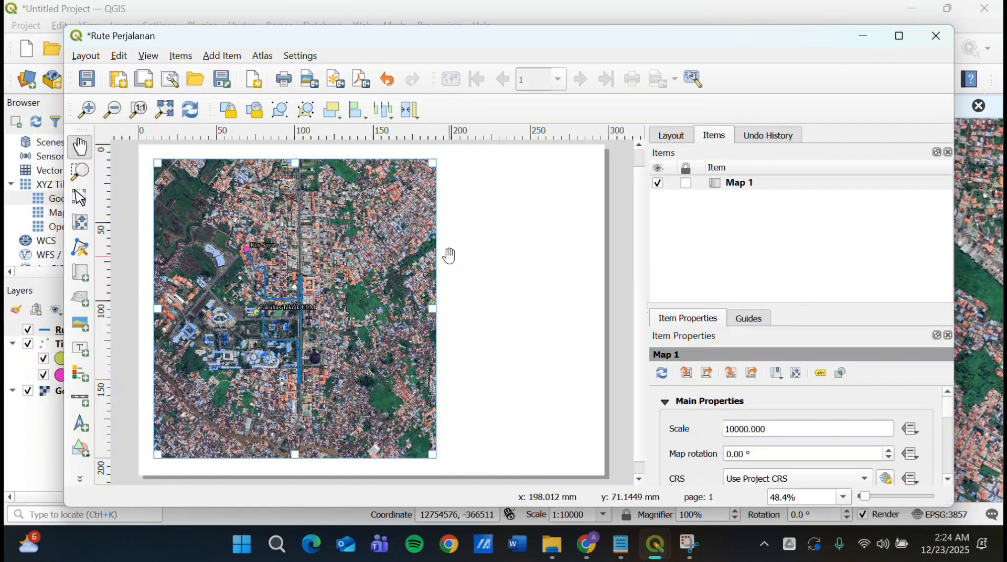
click(83, 454)
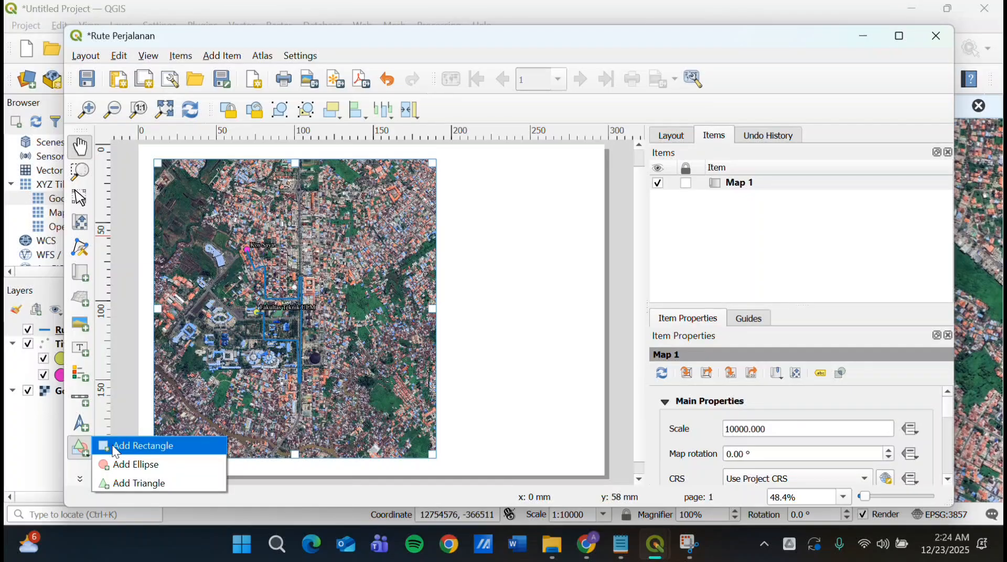
click(117, 450)
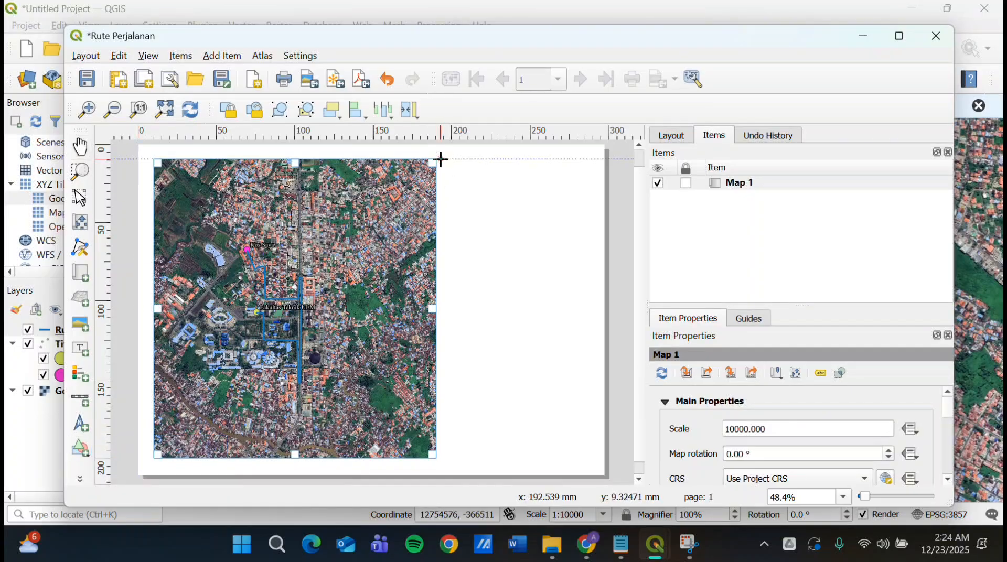
drag(442, 159, 596, 233)
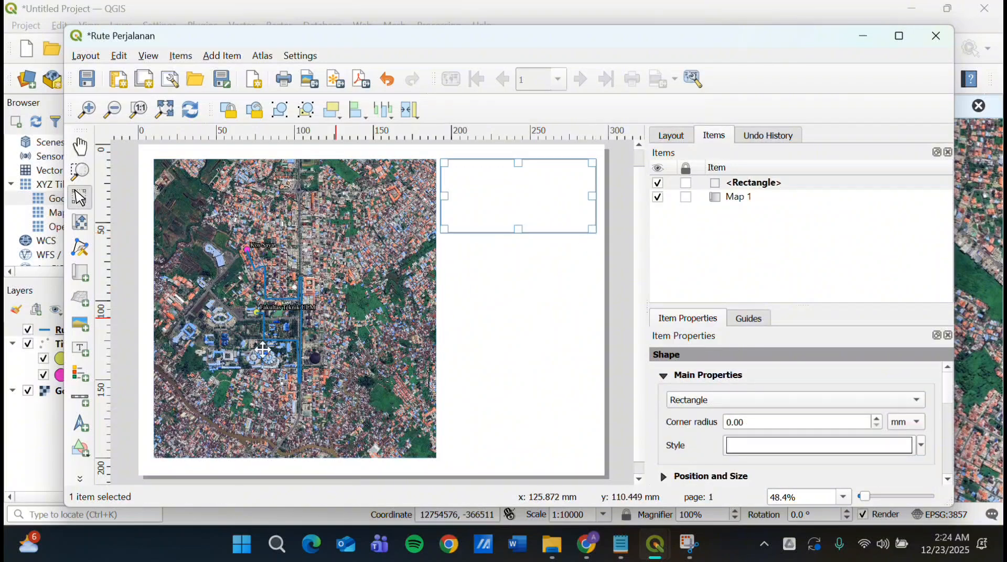
click(84, 448)
click(132, 445)
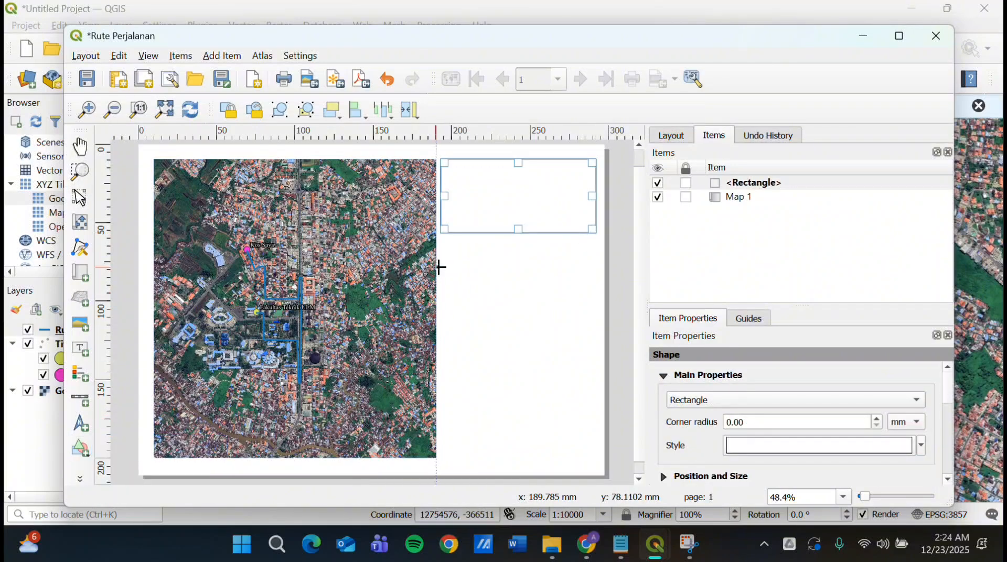
drag(443, 238, 574, 278)
key(ctrl+z)
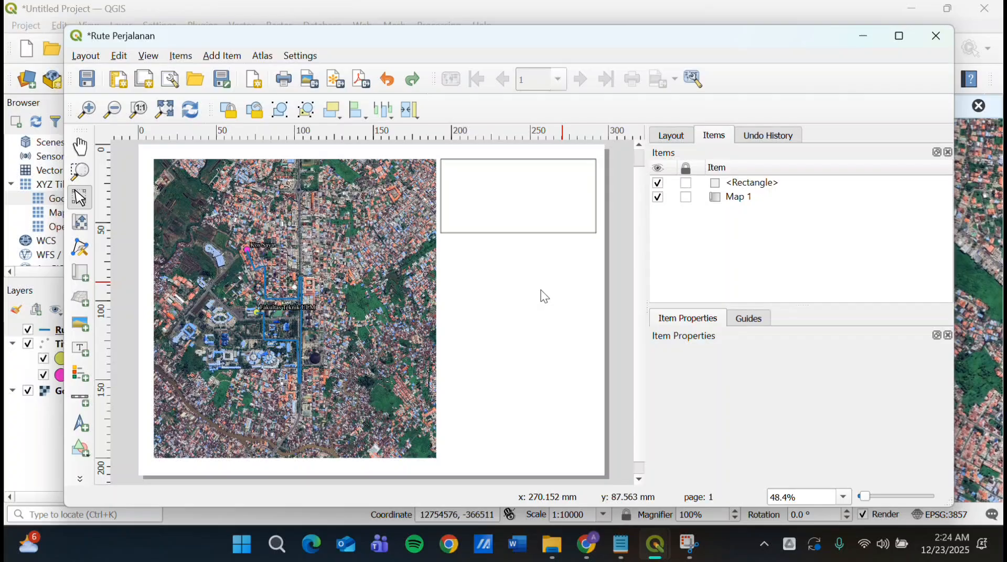
Draw two more rectangles of the same width beneath the first, about 34 and 42 mm tall, and nudge the lower one up slightly
click(82, 449)
click(133, 445)
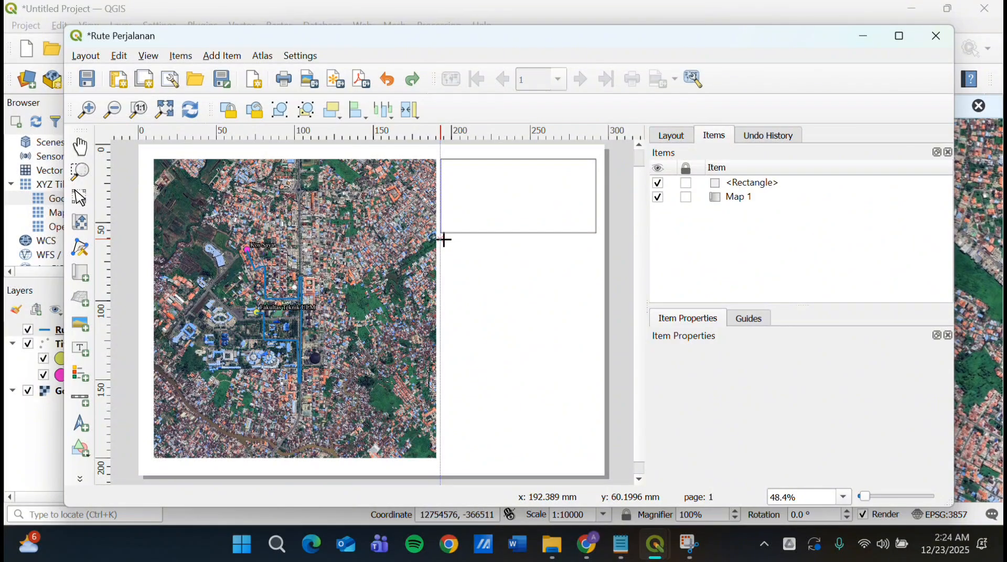
drag(445, 240, 596, 292)
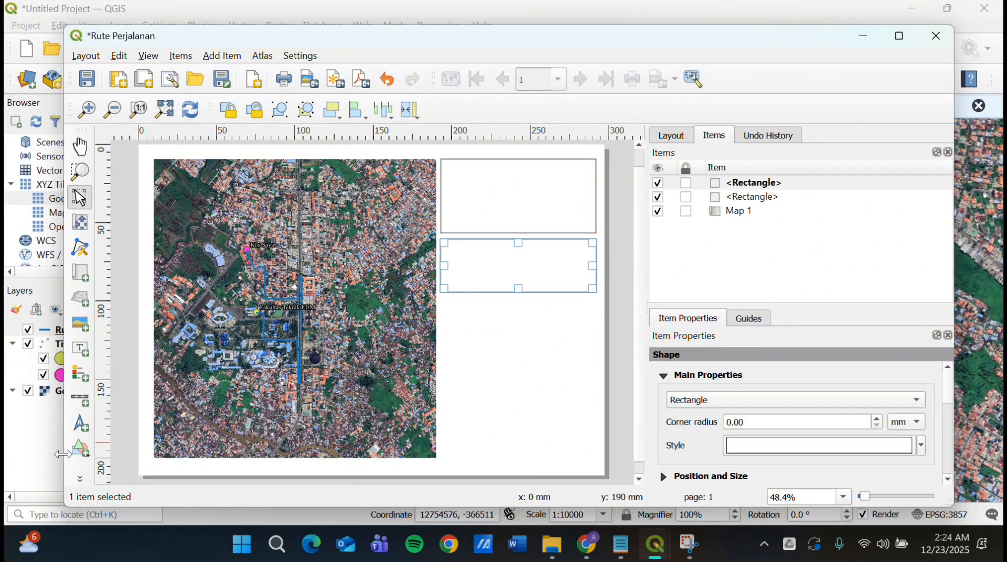
drag(81, 448, 126, 450)
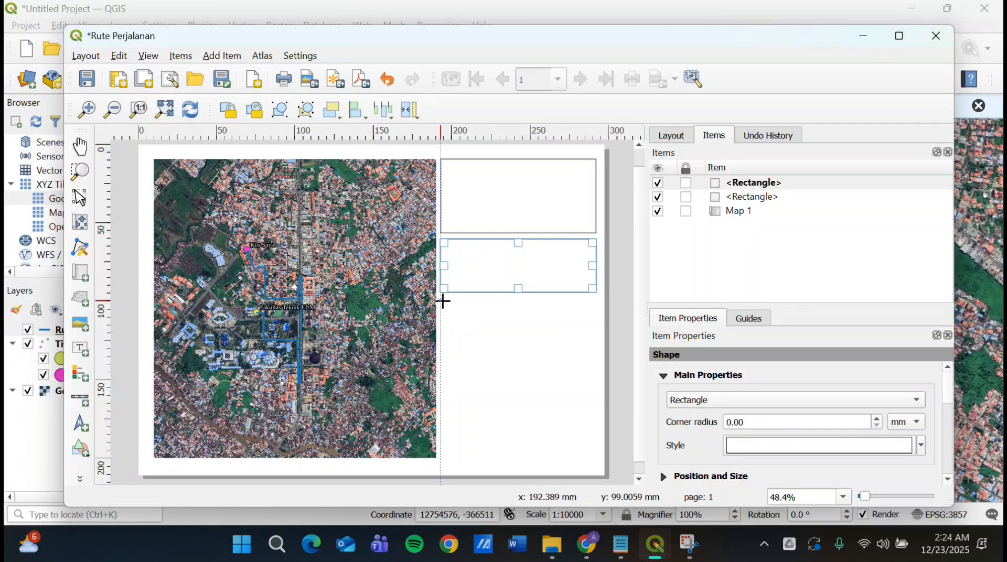
drag(443, 300, 598, 366)
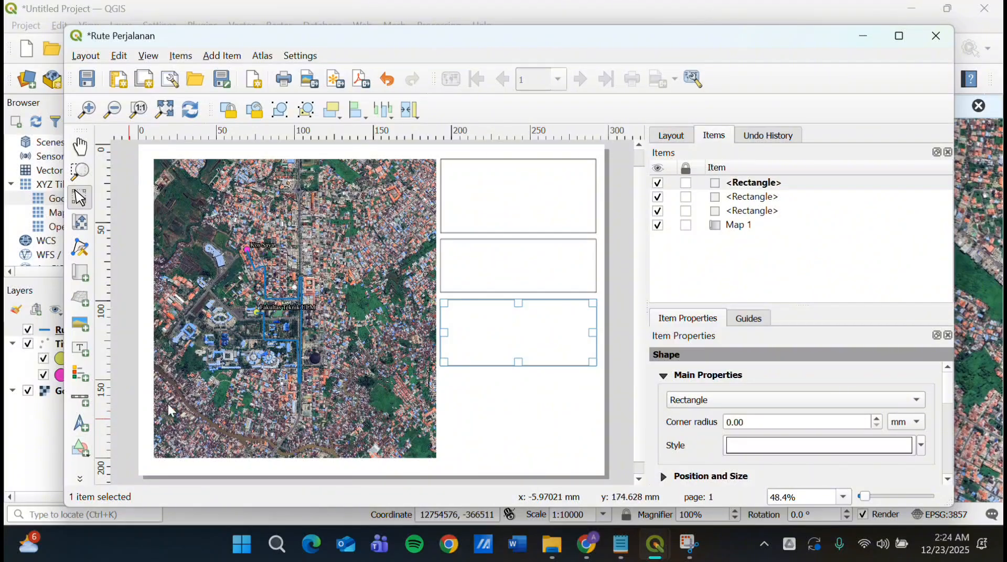
key(Up)
key(Up)
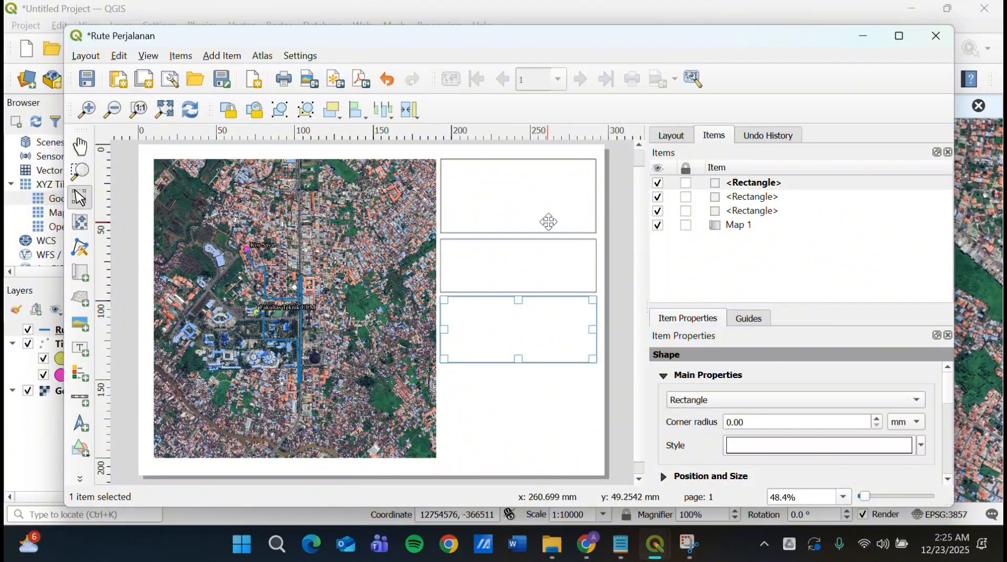
Shorten the uppermost rectangle to about 44 mm tall and nudge the two rectangles beneath it up to tighten the gaps
click(540, 224)
drag(519, 227, 522, 225)
click(522, 266)
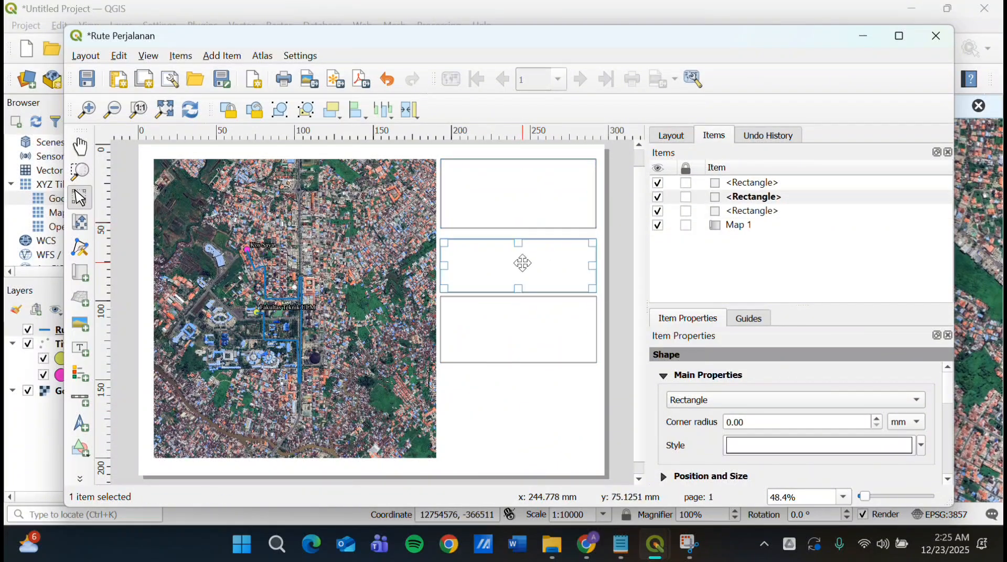
key(Up)
key(Up)
key(Up)
key(Up)
click(520, 327)
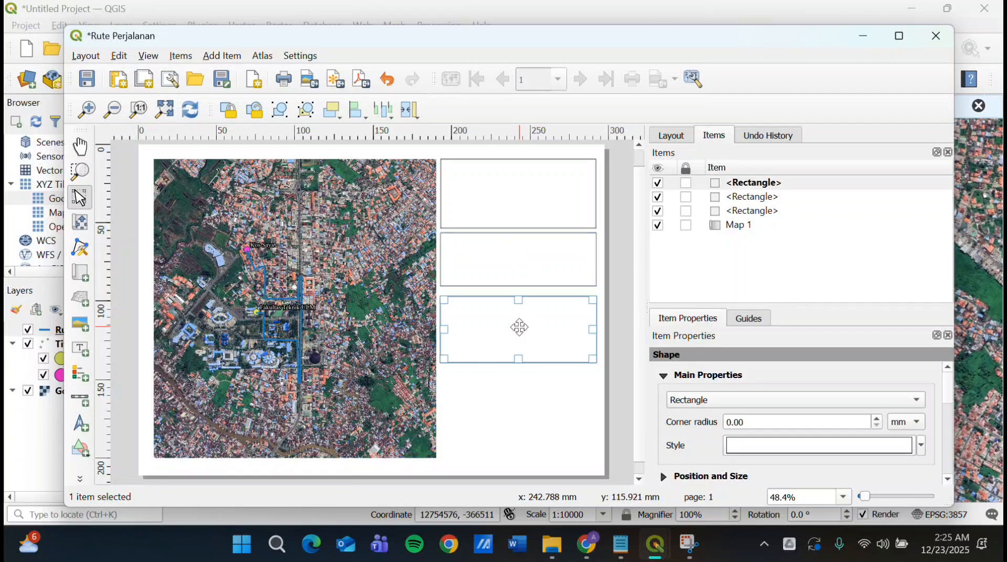
key(Up)
key(Up)
key(Up)
key(Up)
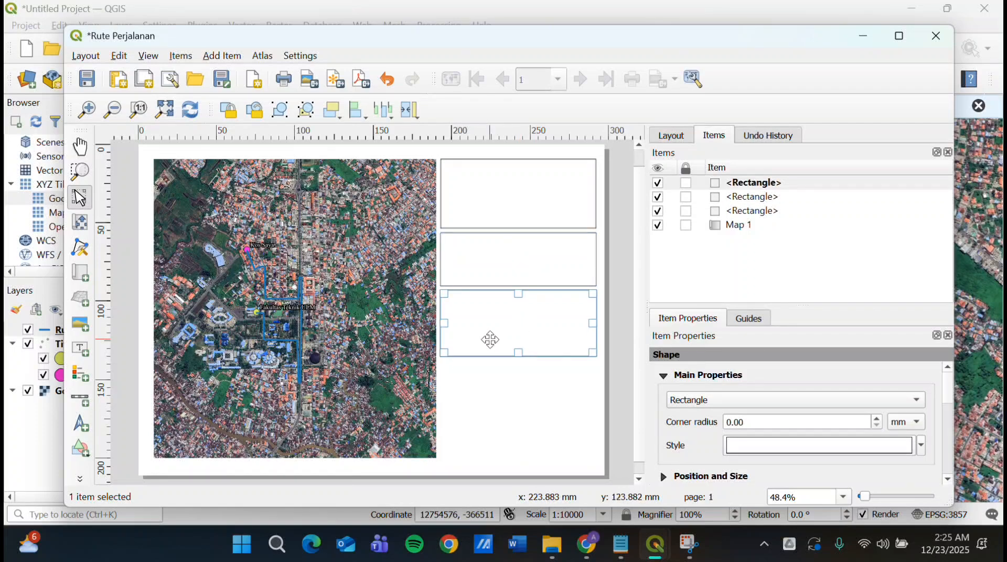
Draw two further rectangles of the same width beneath the others, about 47 and 10 mm tall, ending level with the map's lower edge
click(80, 447)
click(152, 445)
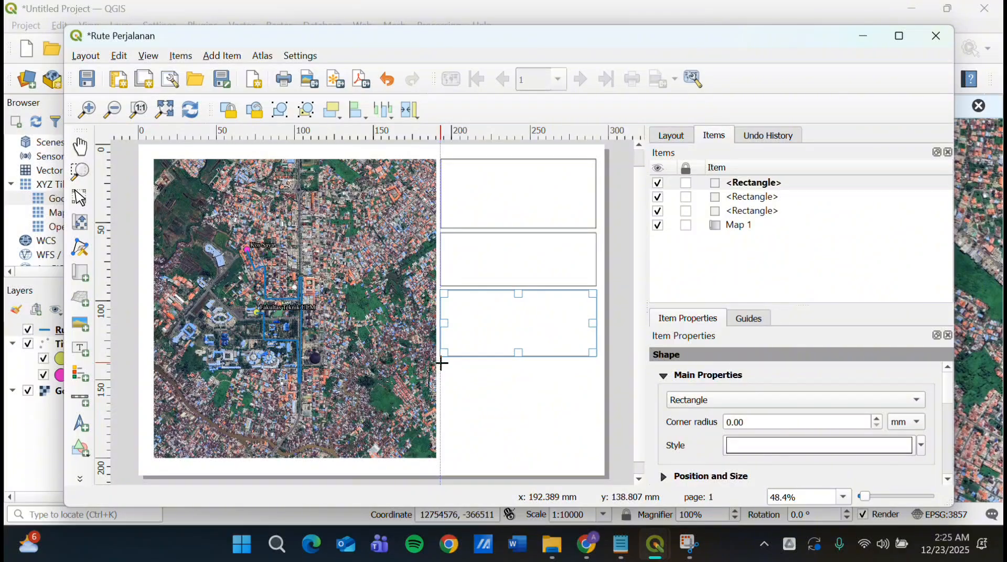
drag(442, 363, 597, 437)
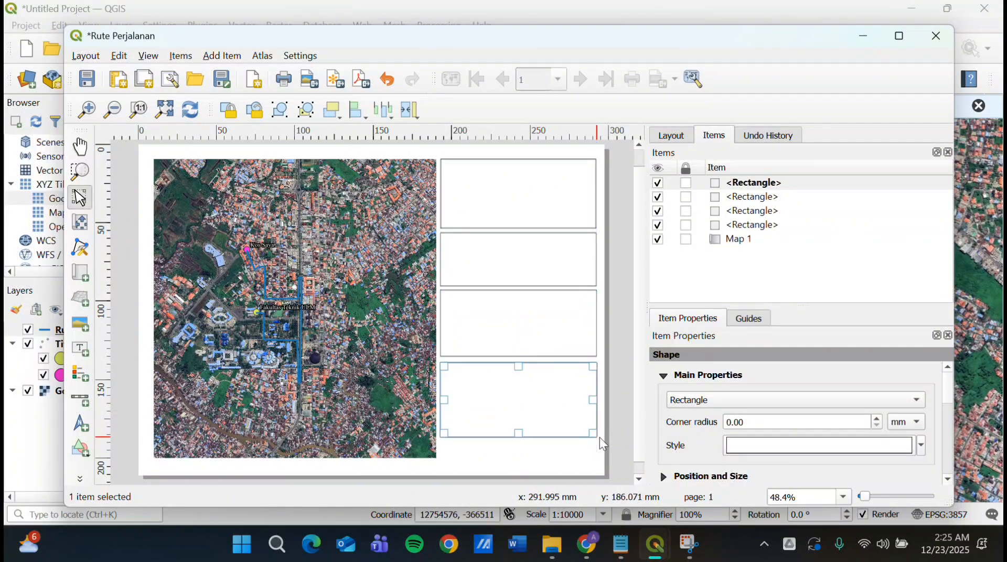
click(87, 454)
click(175, 439)
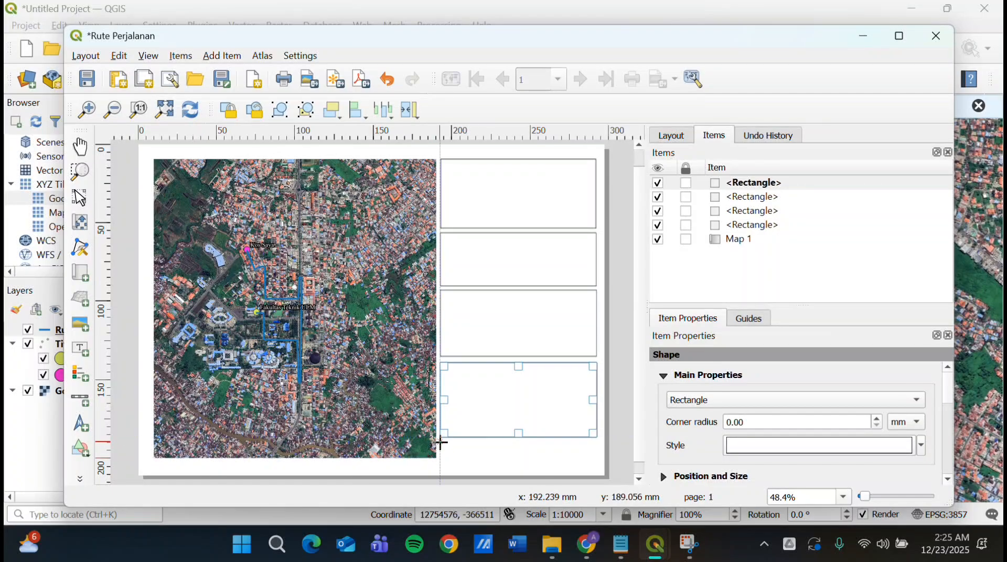
drag(444, 444, 598, 457)
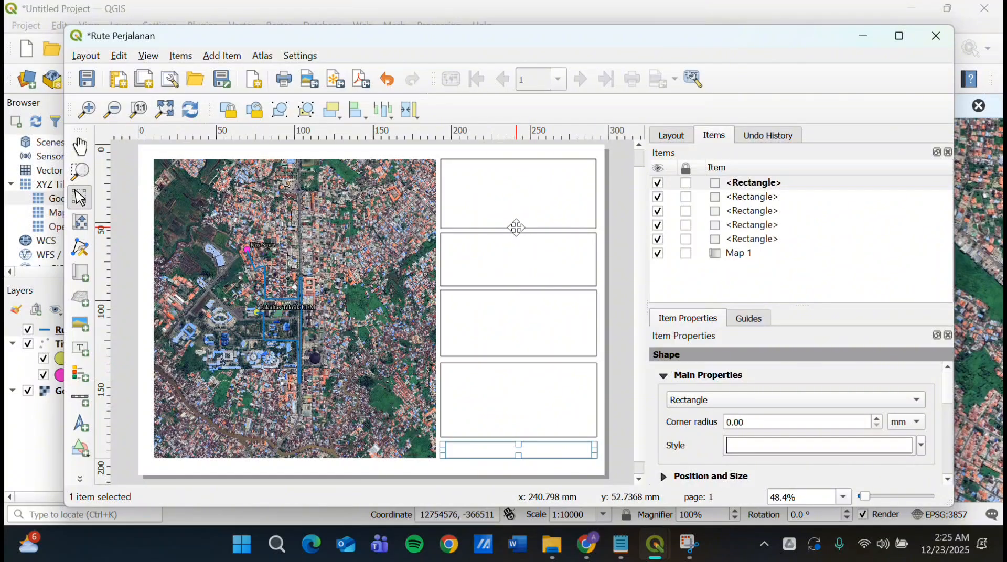
Add a text label about 99 by 22 mm in the lower half of the uppermost rectangle
click(451, 218)
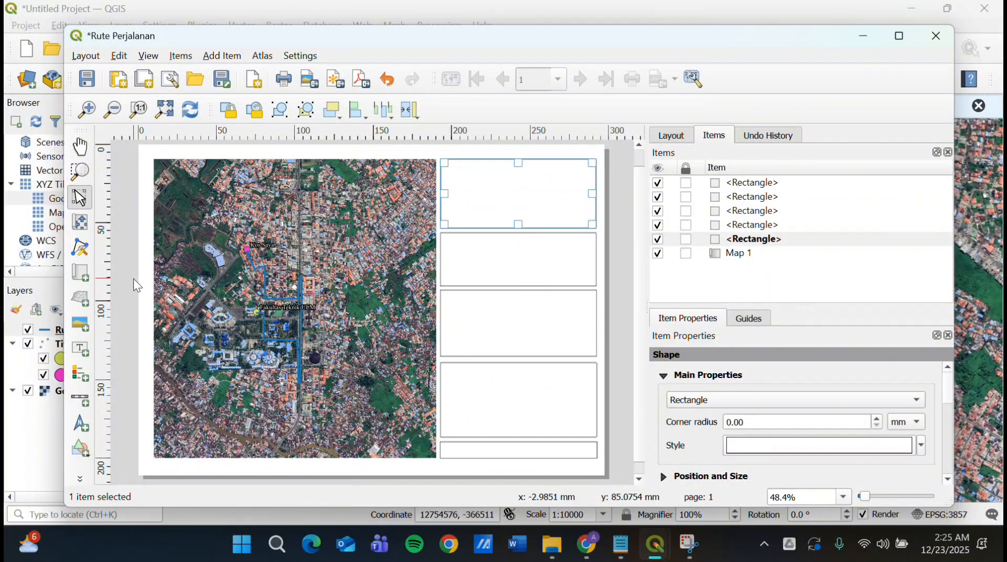
click(79, 349)
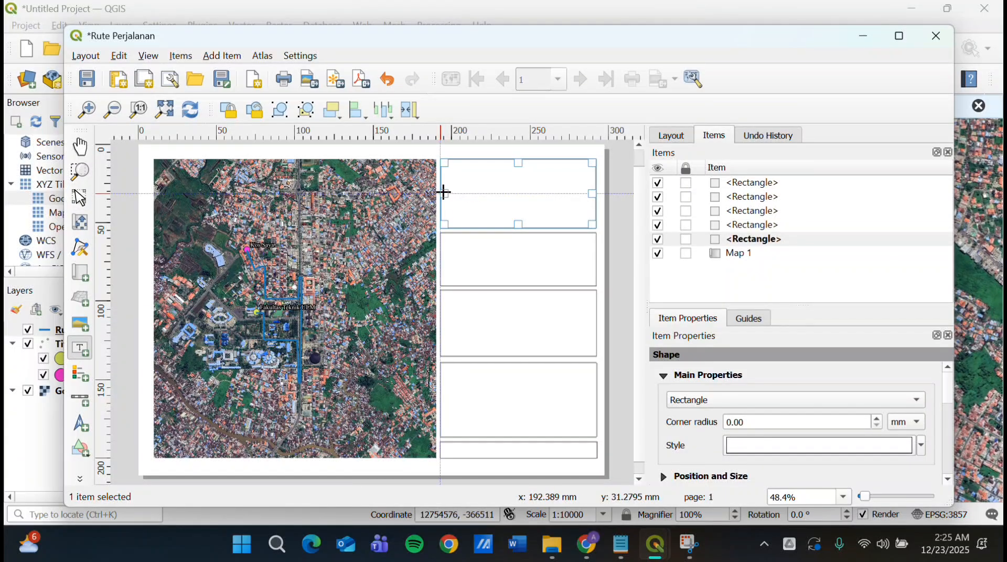
drag(444, 192, 593, 226)
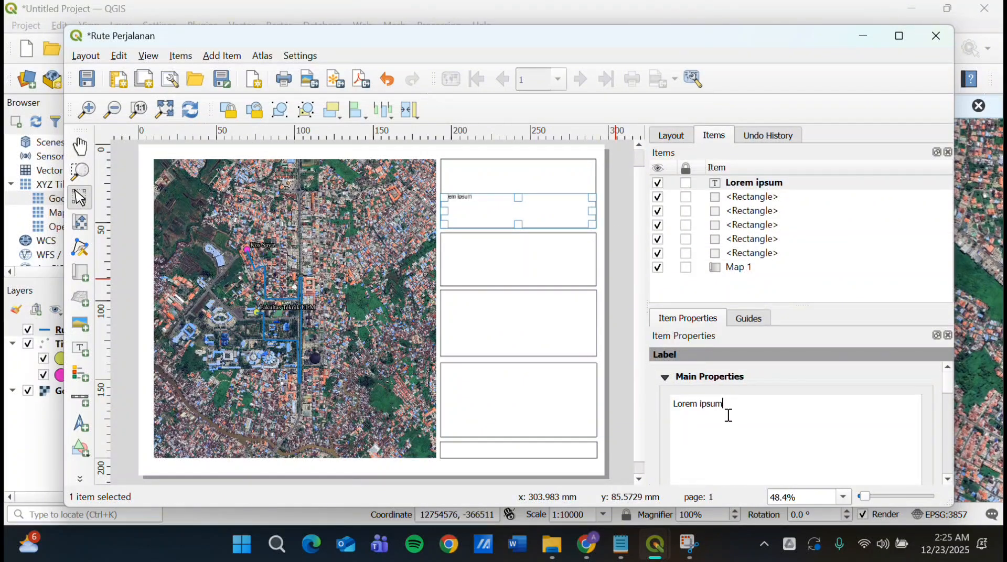
Copy the title "Peta Rute Perjalanan dari Tempat Tinggal Menuju Kampus" from Informasi.txt in Notepad and replace the layout label's text with it
mouse_move(620, 557)
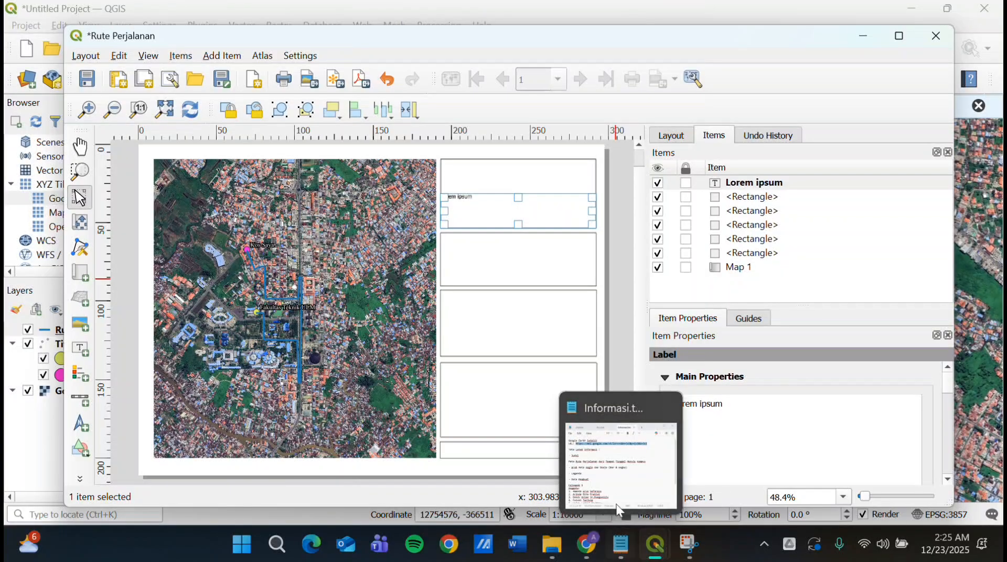
click(620, 512)
click(737, 299)
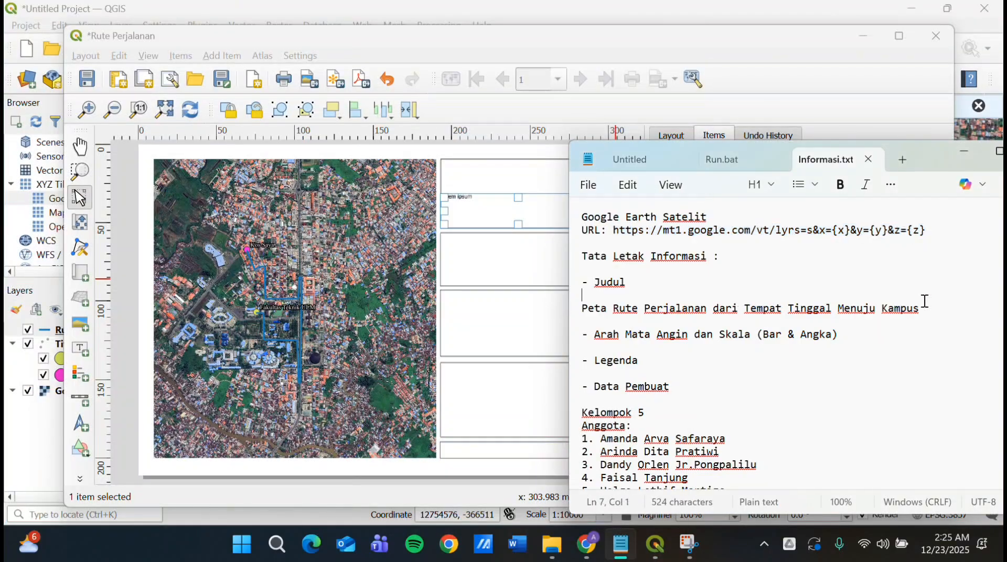
drag(930, 310, 585, 310)
key(ctrl+c)
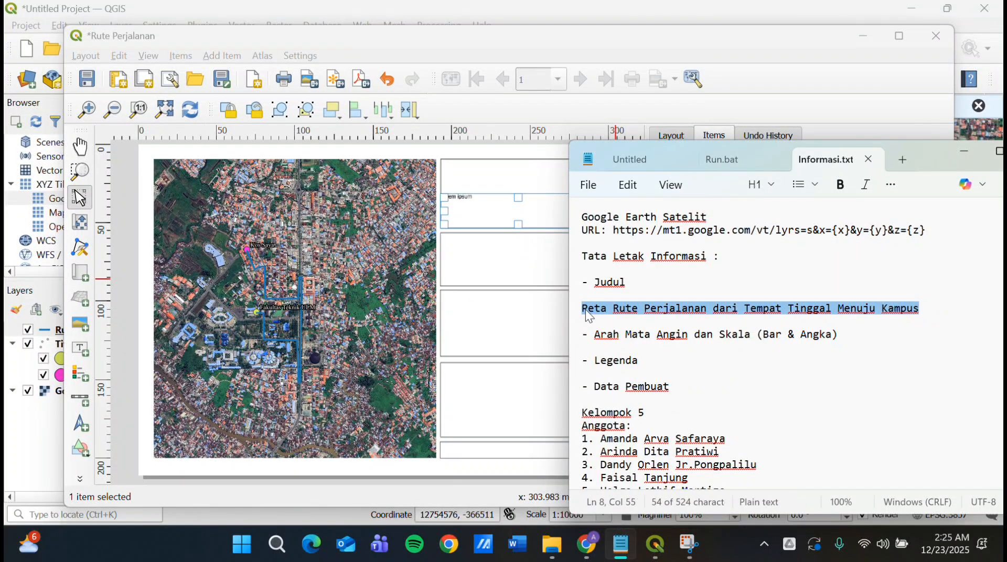
click(489, 243)
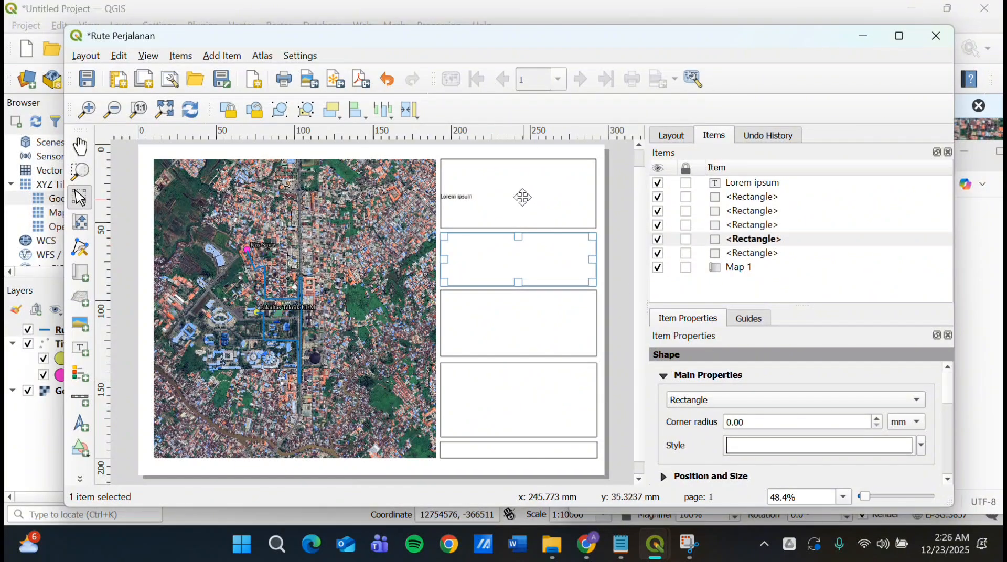
click(455, 197)
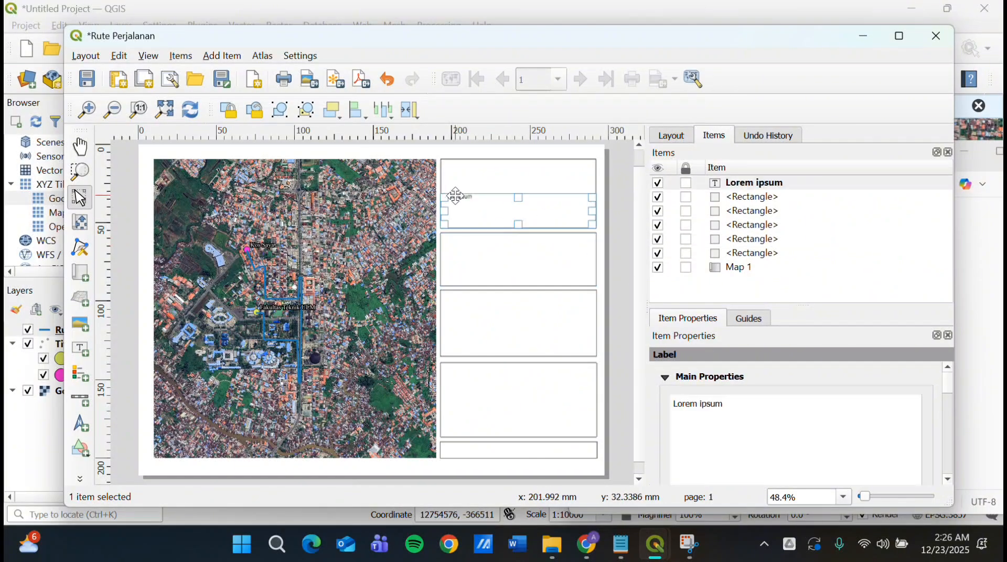
click(783, 403)
key(ctrl+a)
key(ctrl+v)
Set the title label's font to Times New Roman in the Bold style
scroll(673, 427, down, 5)
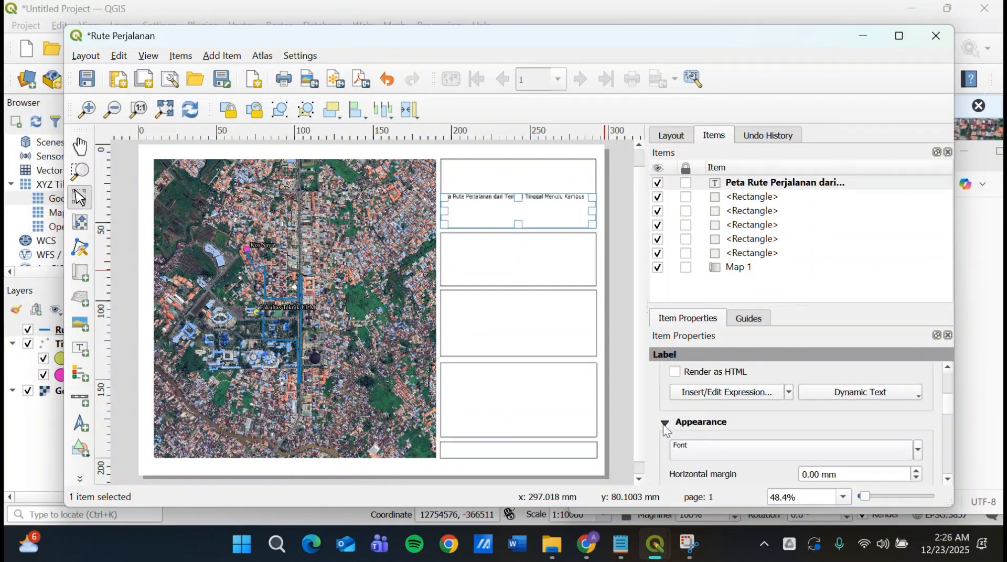
click(756, 373)
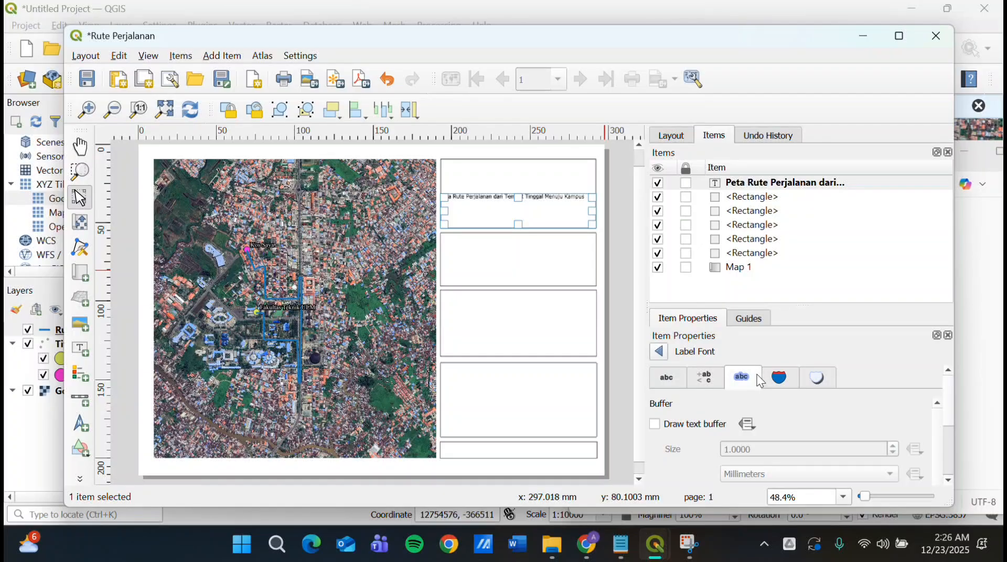
click(730, 425)
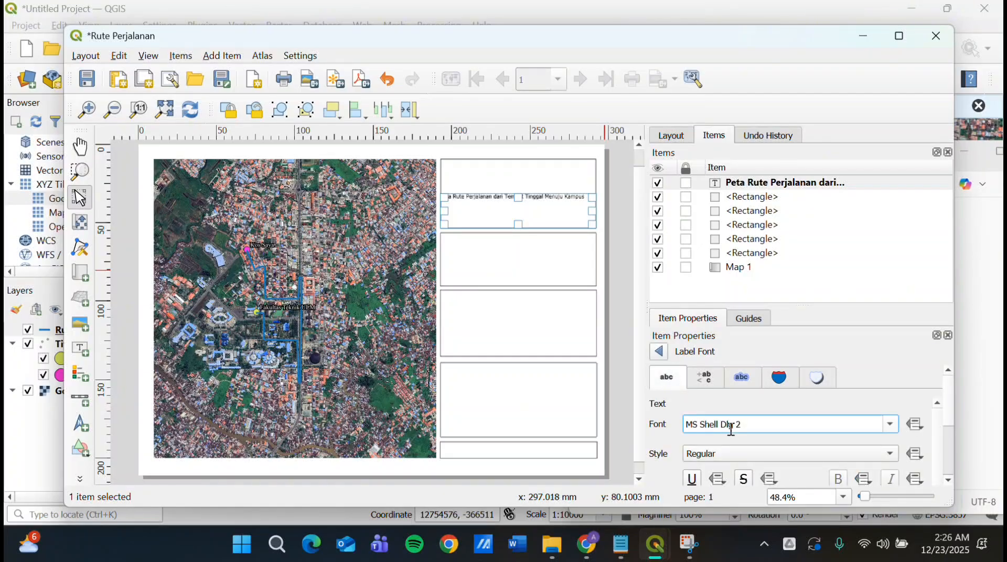
key(ctrl+a)
text(t)
key(Return)
click(736, 447)
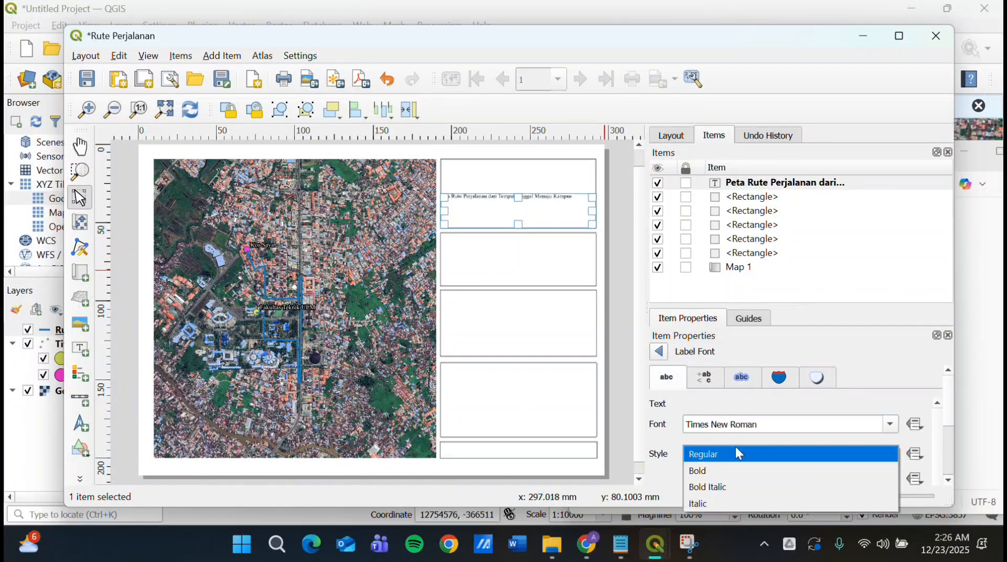
click(744, 476)
Increase the title label's font size to 19 points and return to the label's properties
scroll(735, 479, down, 2)
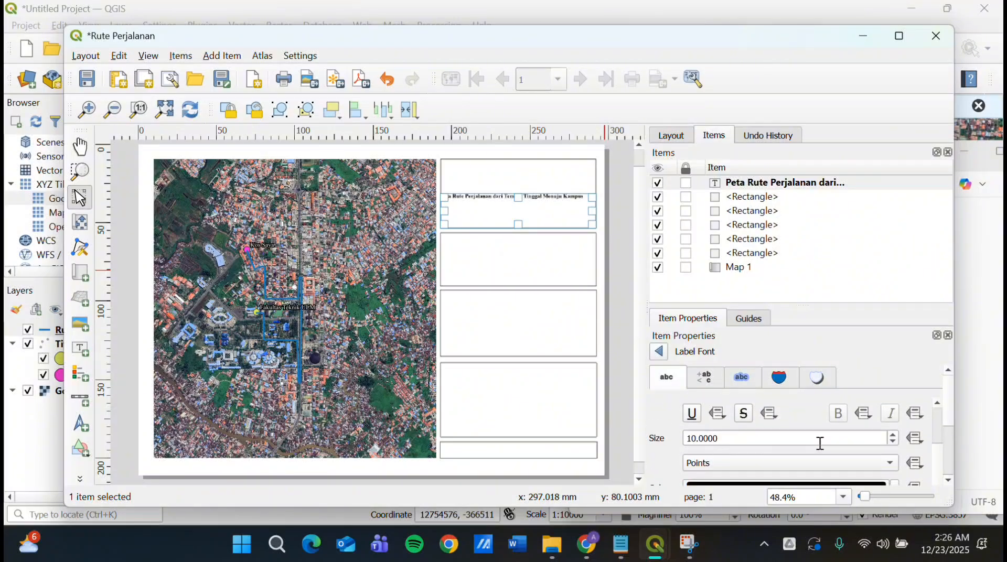
click(891, 435)
click(890, 435)
click(889, 436)
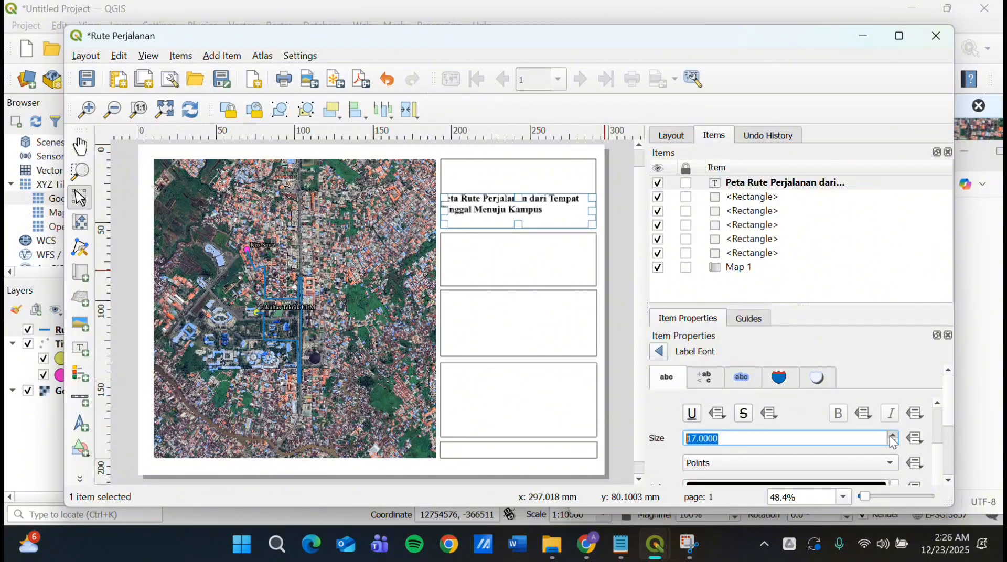
click(889, 436)
click(889, 436)
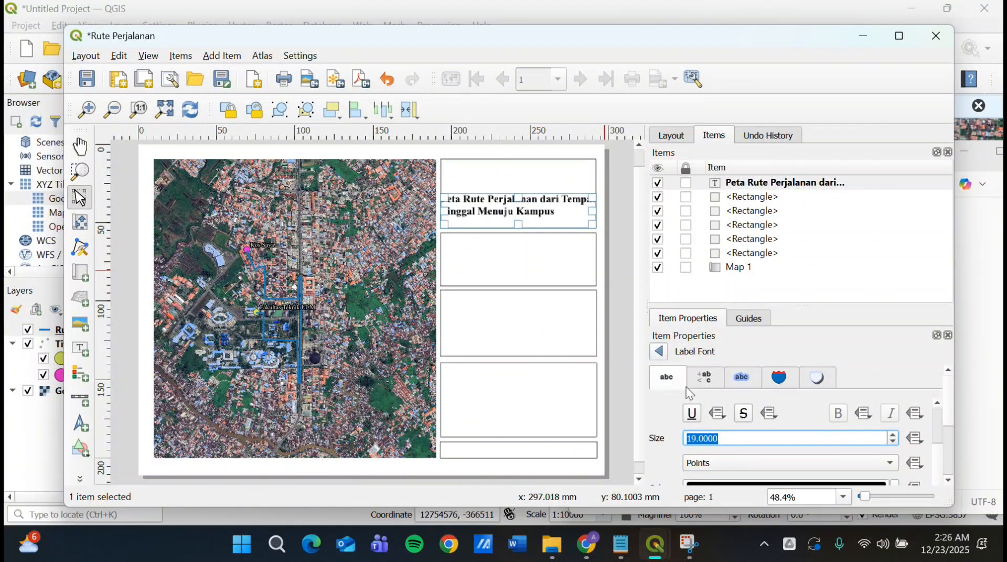
click(659, 352)
Center the title label's text horizontally and vertically, and narrow the label slightly so the title wraps onto three lines
click(821, 446)
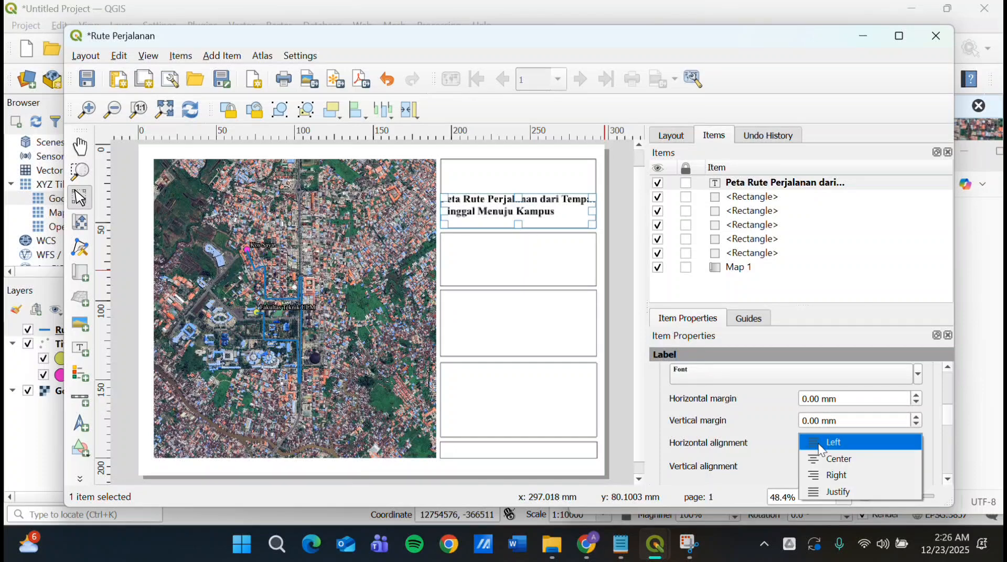
click(824, 458)
click(833, 466)
click(842, 482)
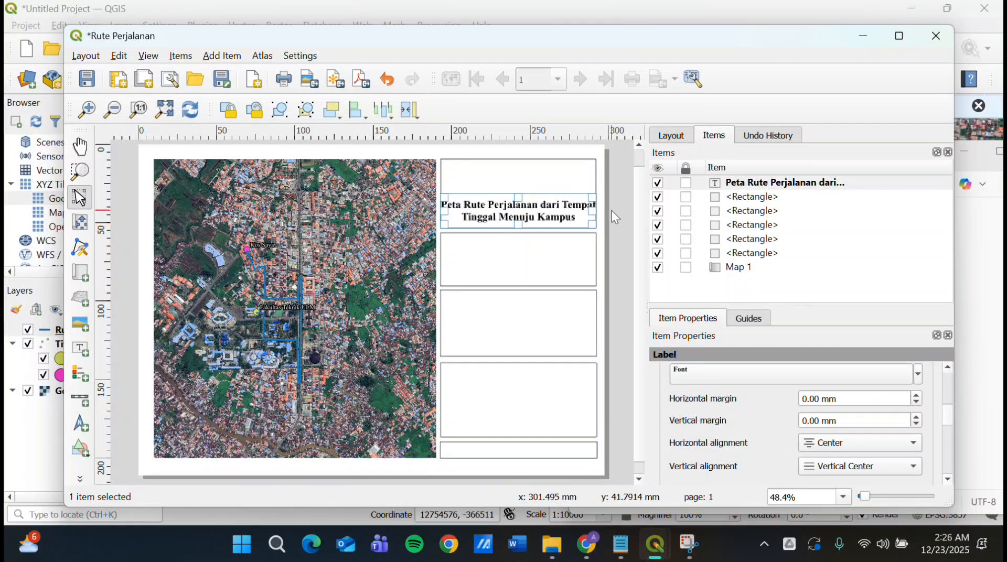
drag(593, 208, 586, 210)
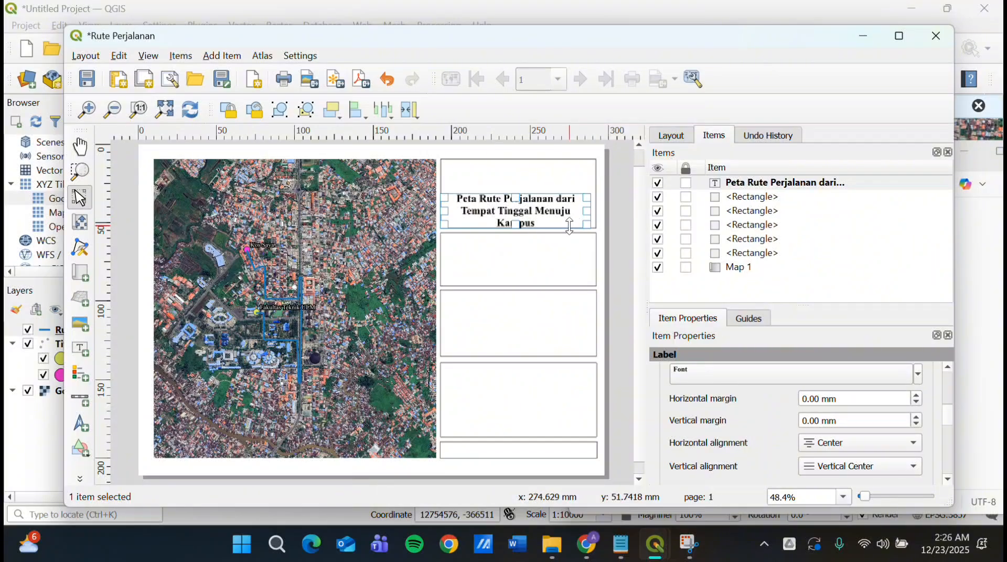
click(616, 267)
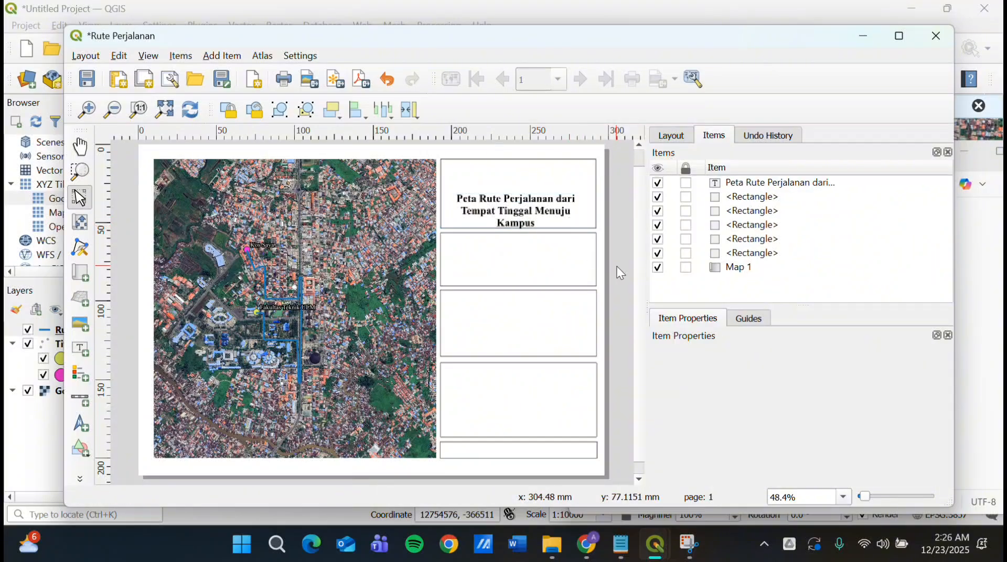
click(555, 199)
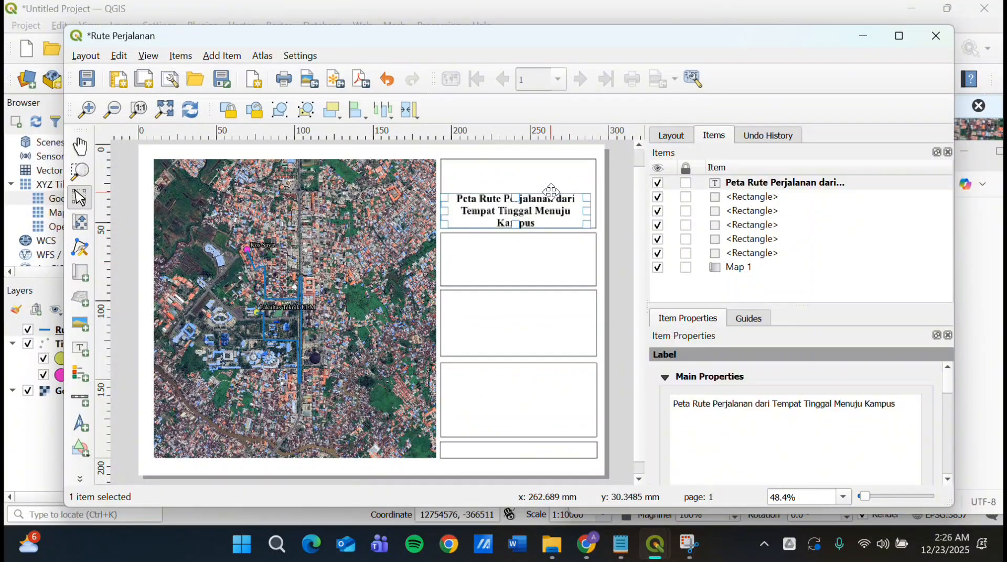
Add a picture above the title in the uppermost rectangle and load LOGO ULM.png as its raster image
click(74, 316)
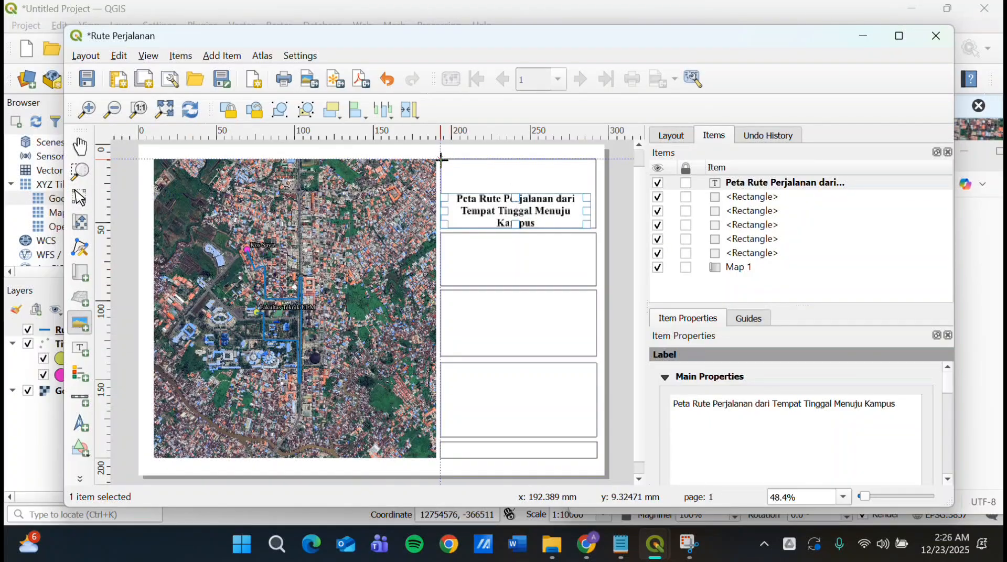
drag(441, 159, 597, 194)
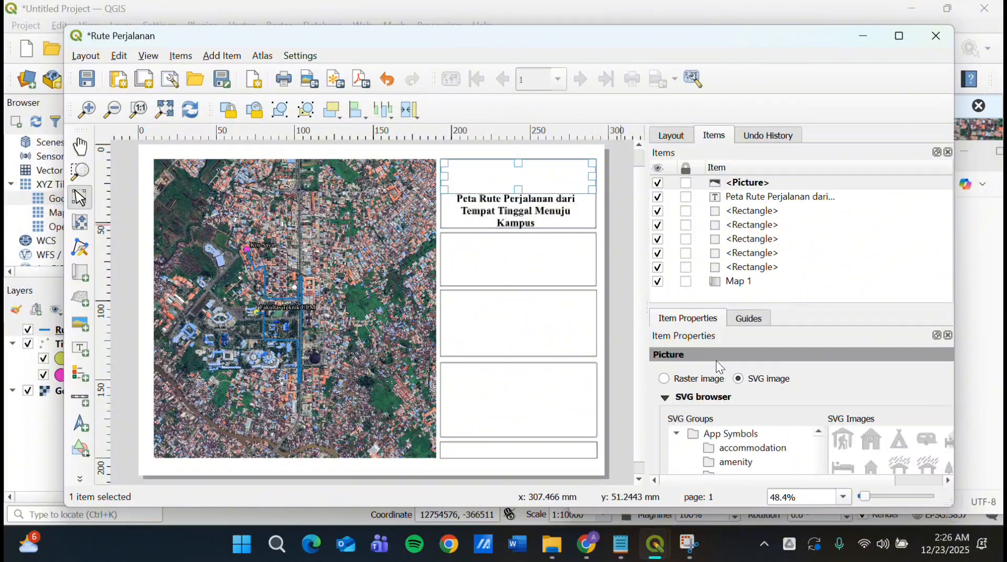
click(665, 379)
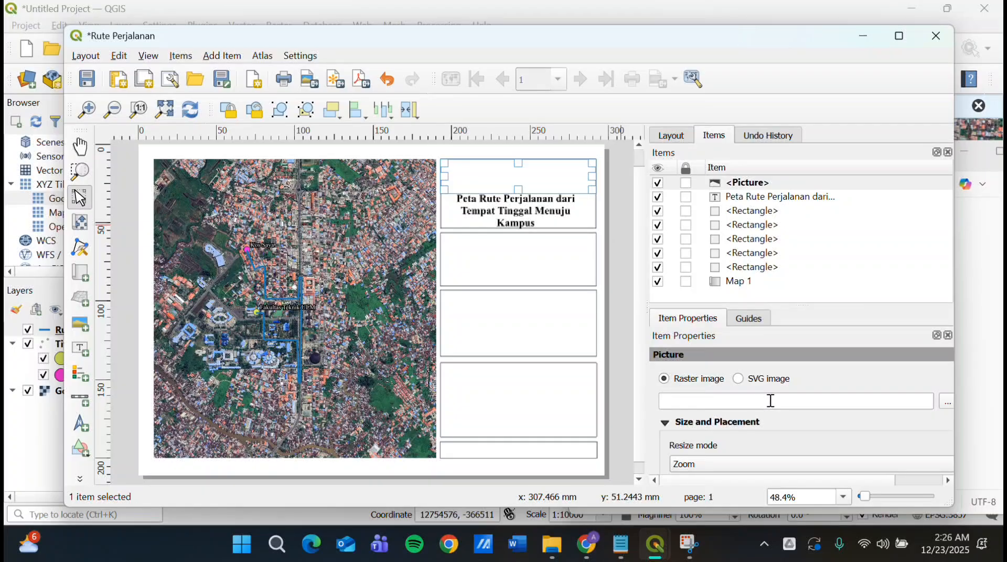
click(944, 400)
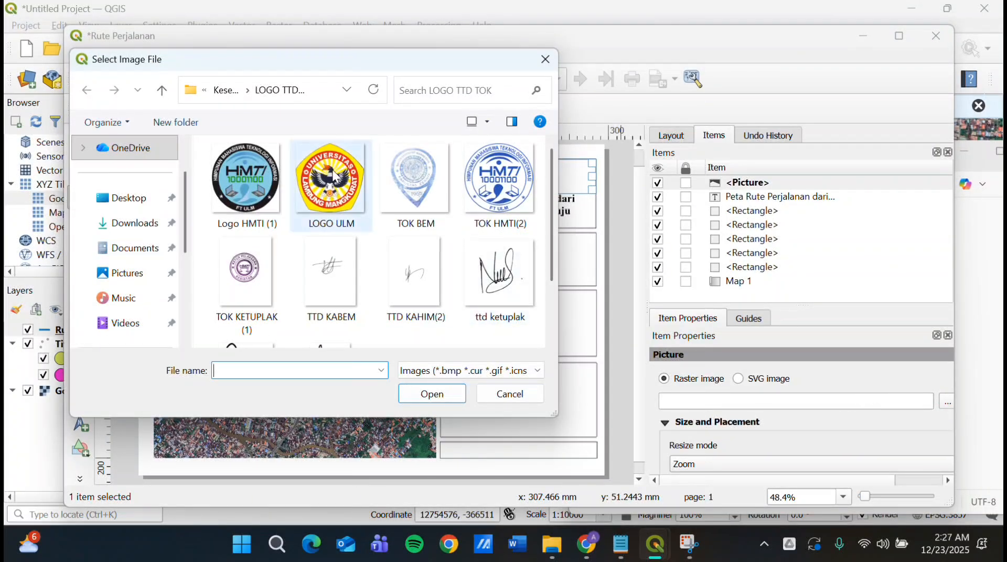
double_click(334, 175)
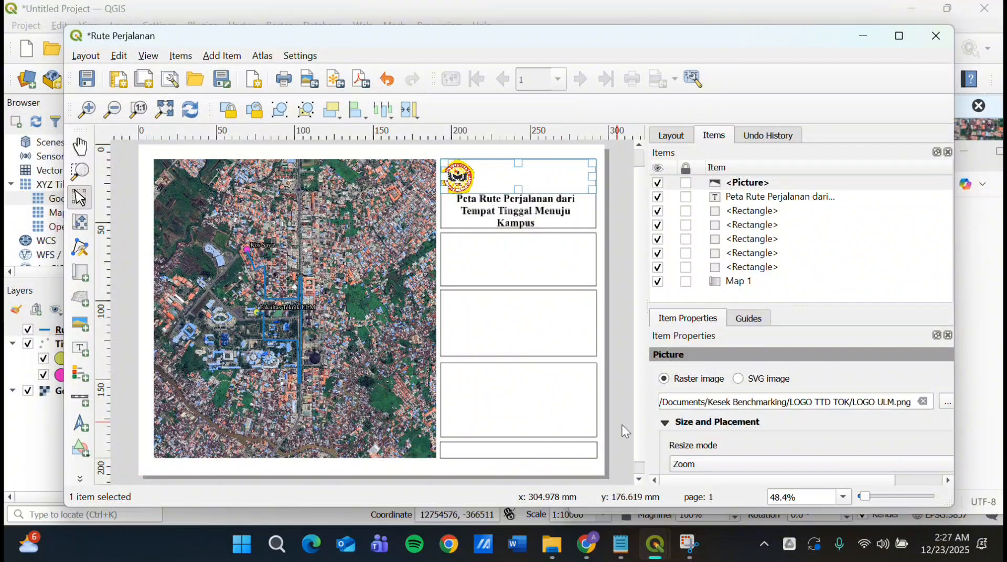
Set the logo picture's placement to Middle and lower its upper edge slightly to leave a gap below the rectangle's border
scroll(653, 430, down, 3)
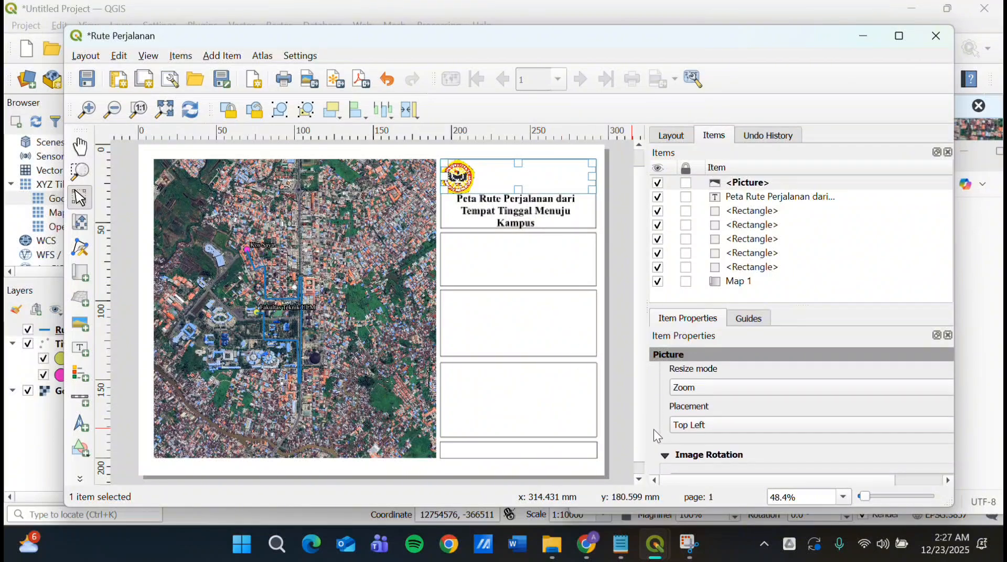
click(731, 416)
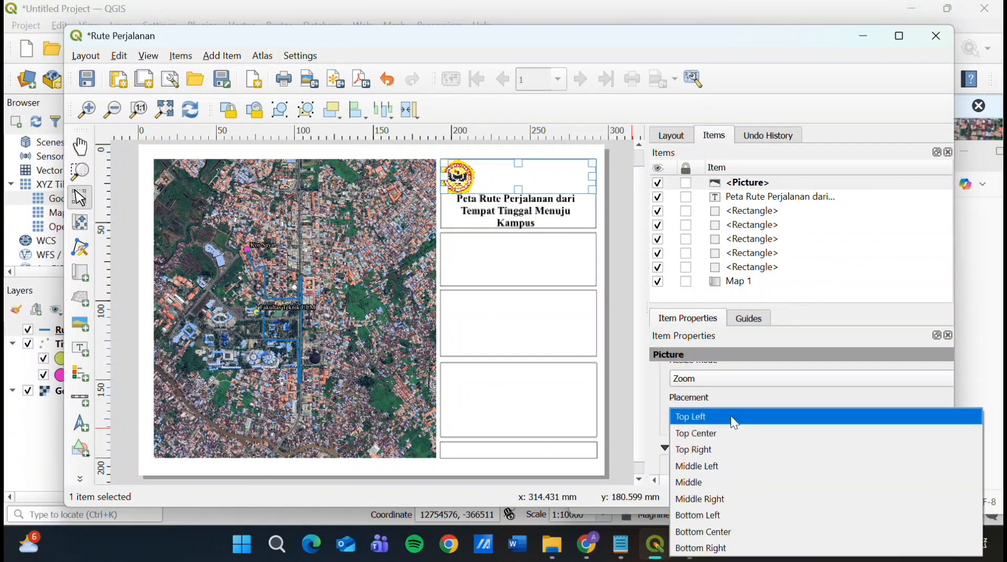
click(750, 483)
click(553, 317)
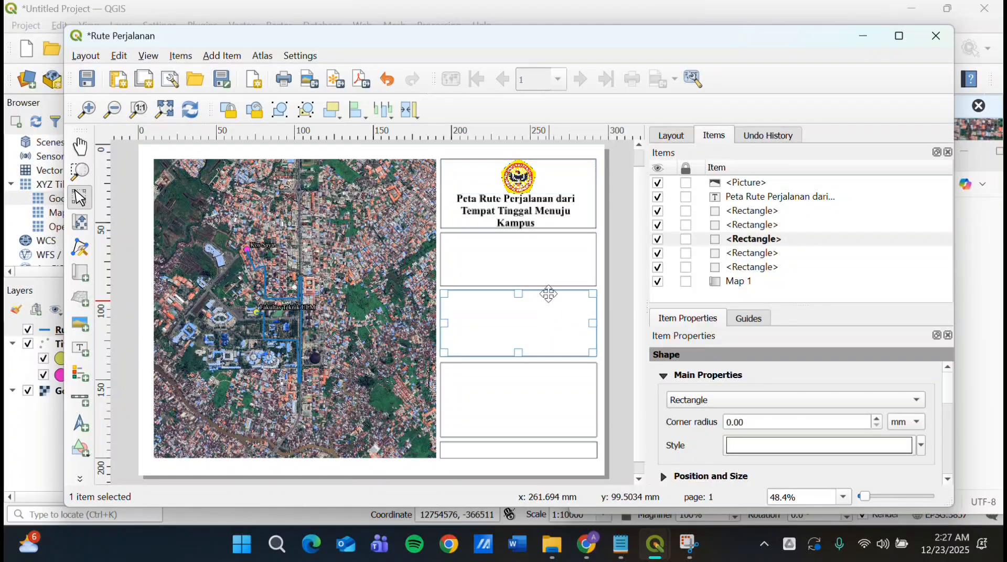
click(519, 178)
drag(520, 160, 519, 173)
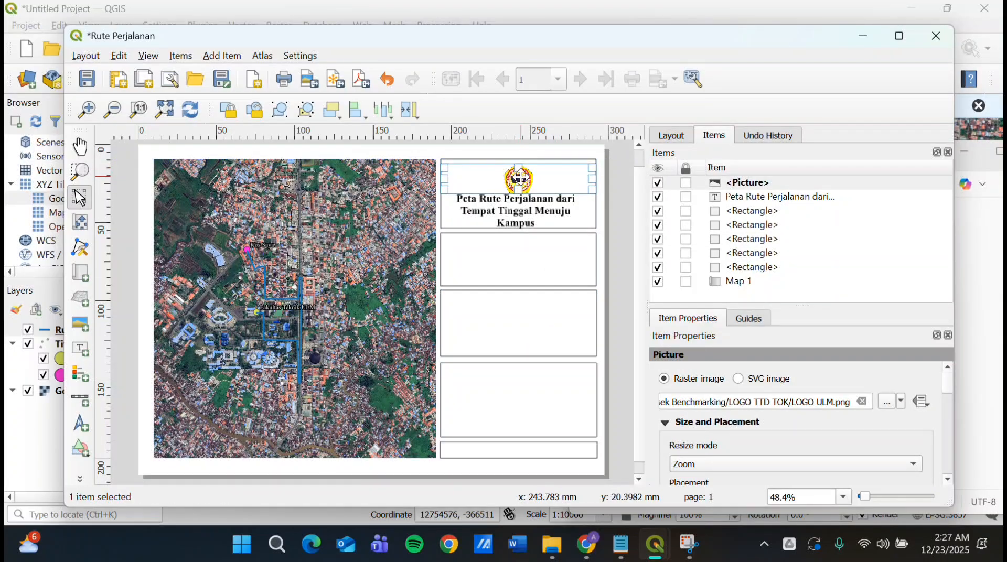
click(534, 222)
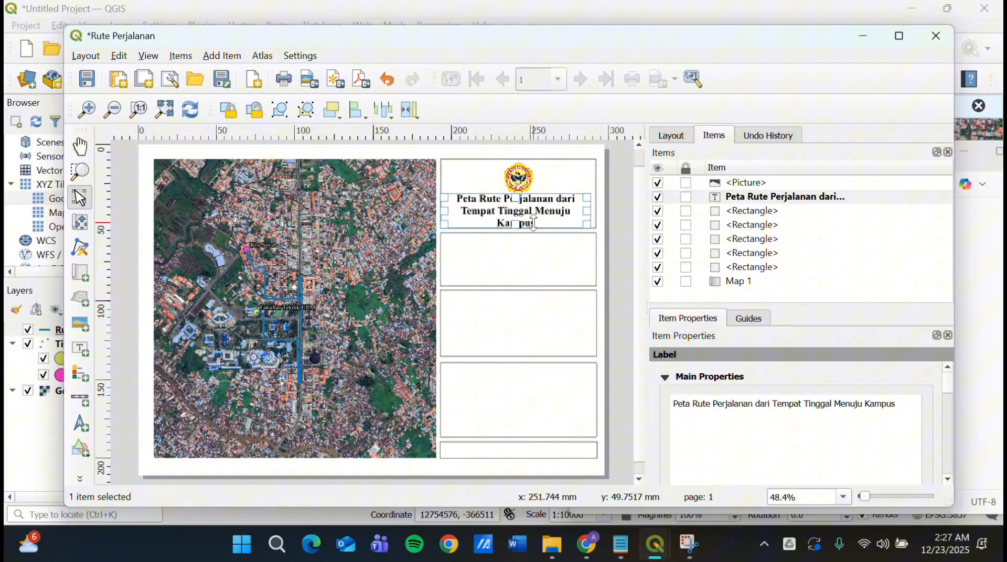
Add a north arrow near the left end of the second rectangle, below the title box
click(562, 280)
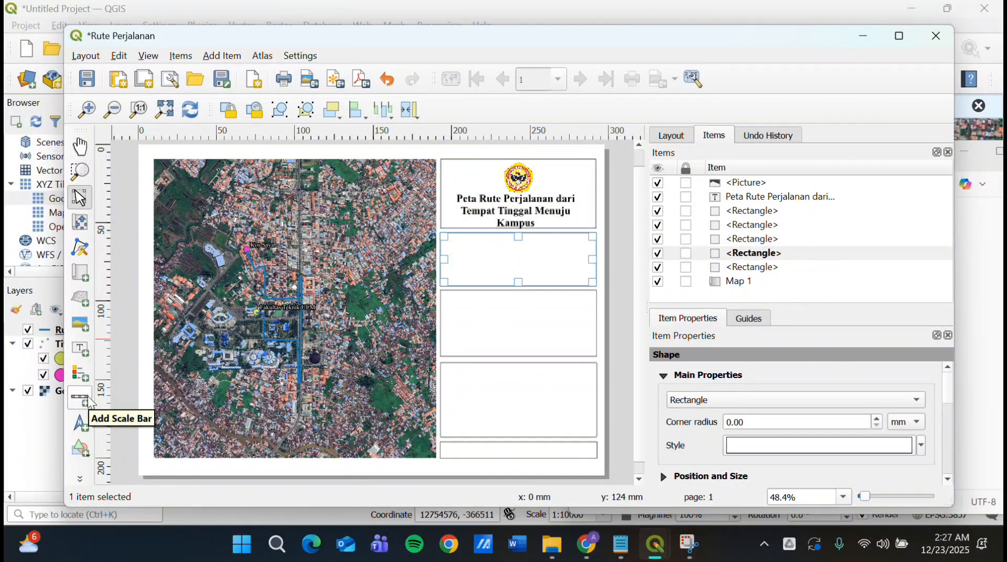
click(80, 425)
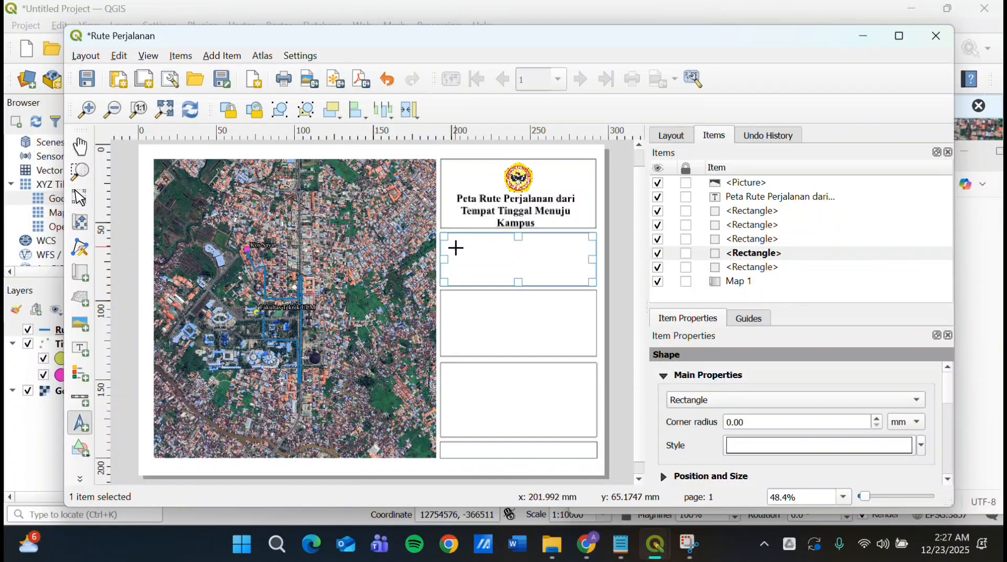
drag(455, 245, 492, 279)
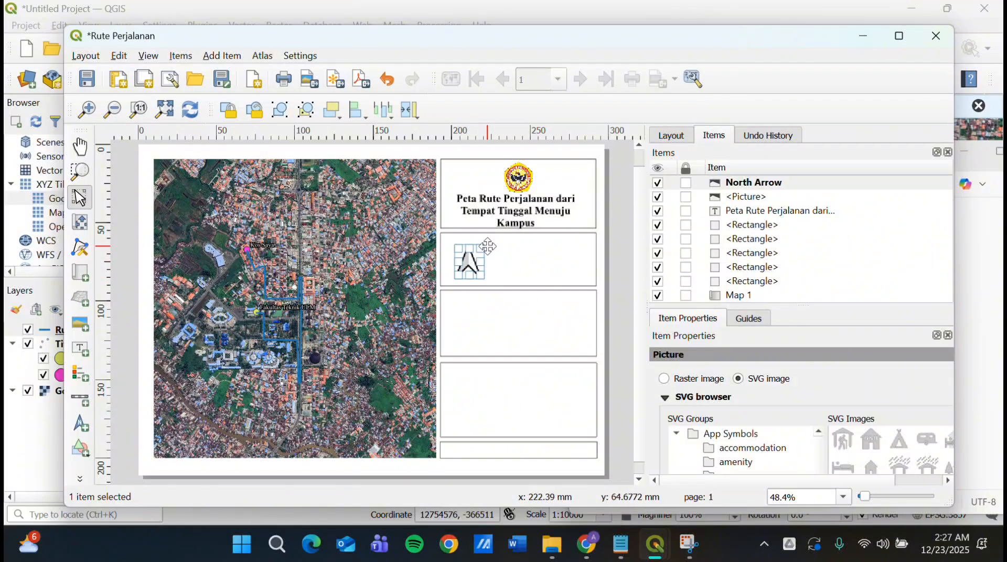
click(451, 263)
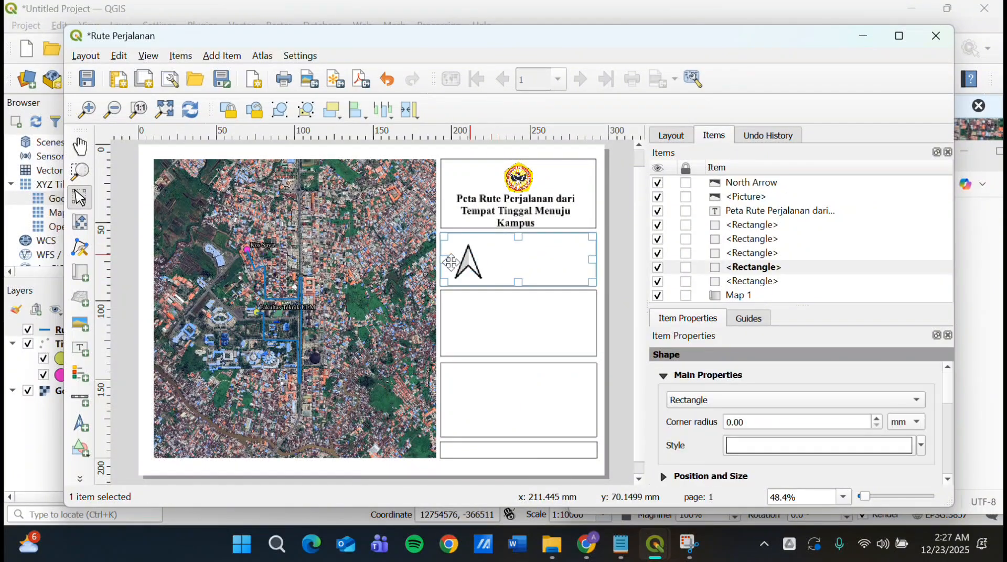
Add a small text label above the north arrow and replace its text with "Utara"
click(80, 348)
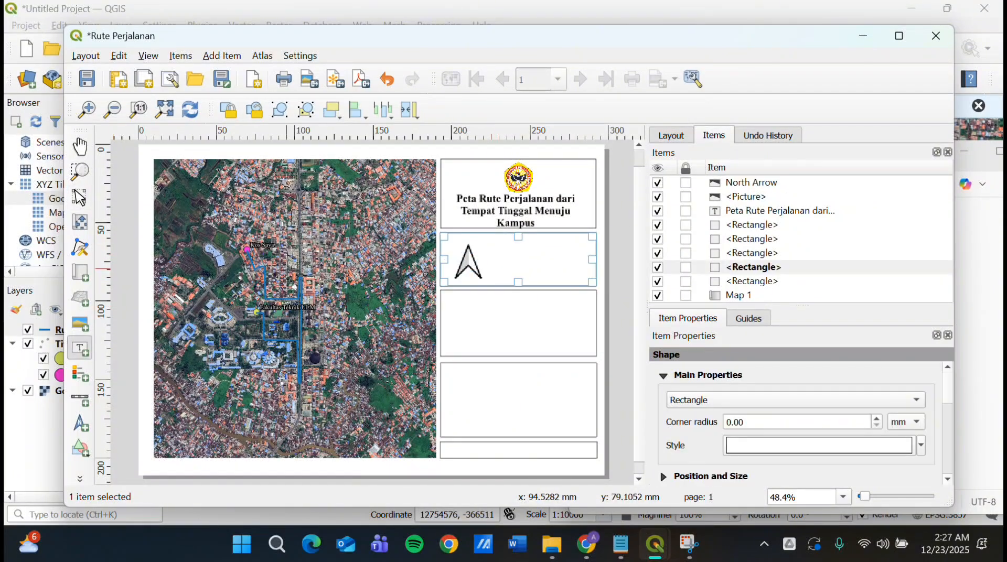
click(460, 240)
triple_click(824, 399)
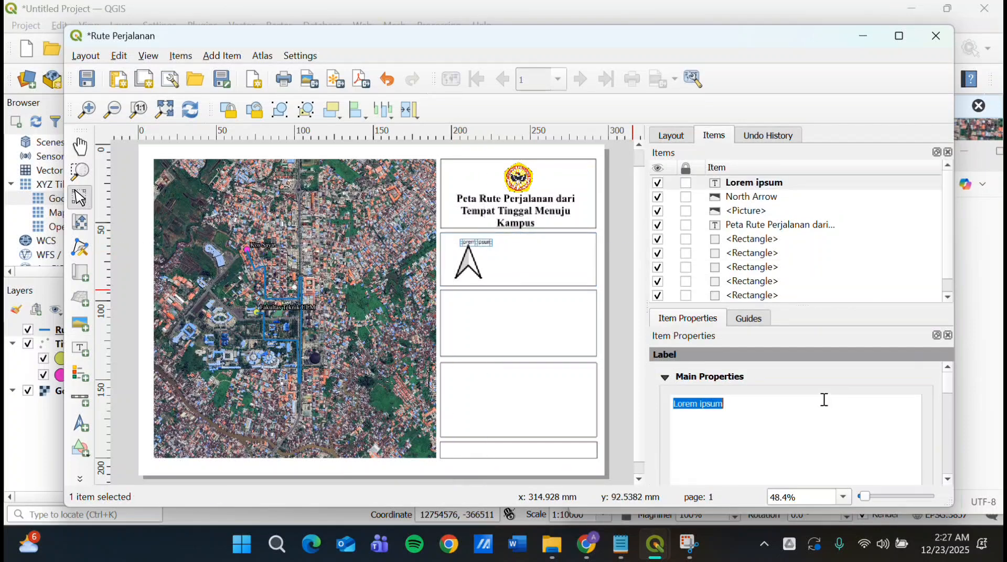
text(Utara)
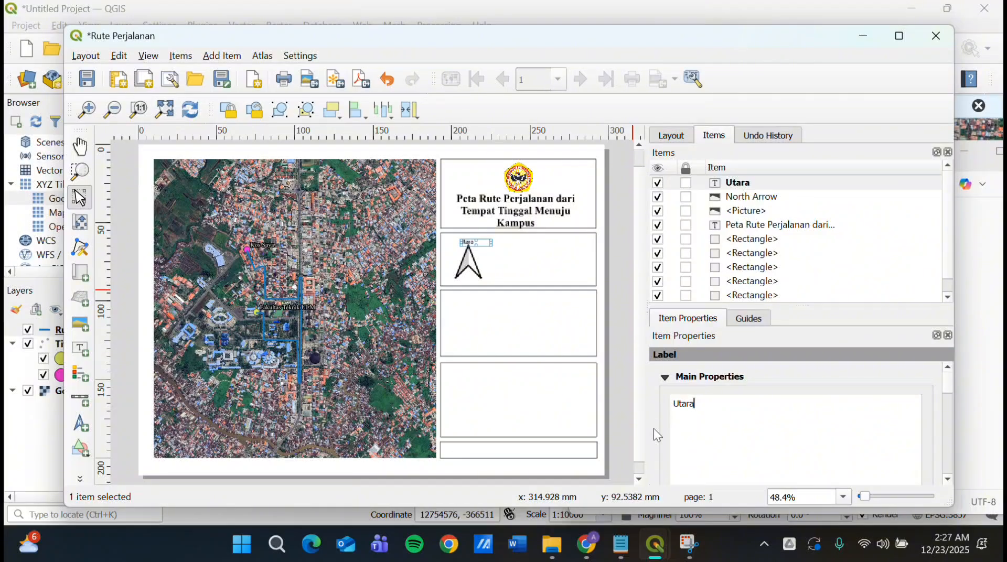
Set the Utara label's font to Times New Roman in the Bold style
scroll(654, 429, down, 5)
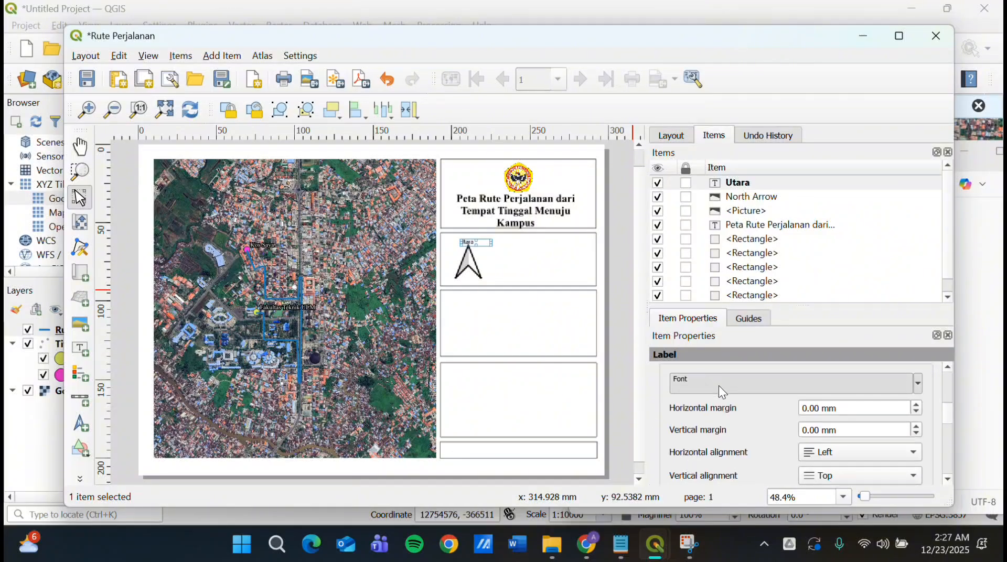
click(714, 382)
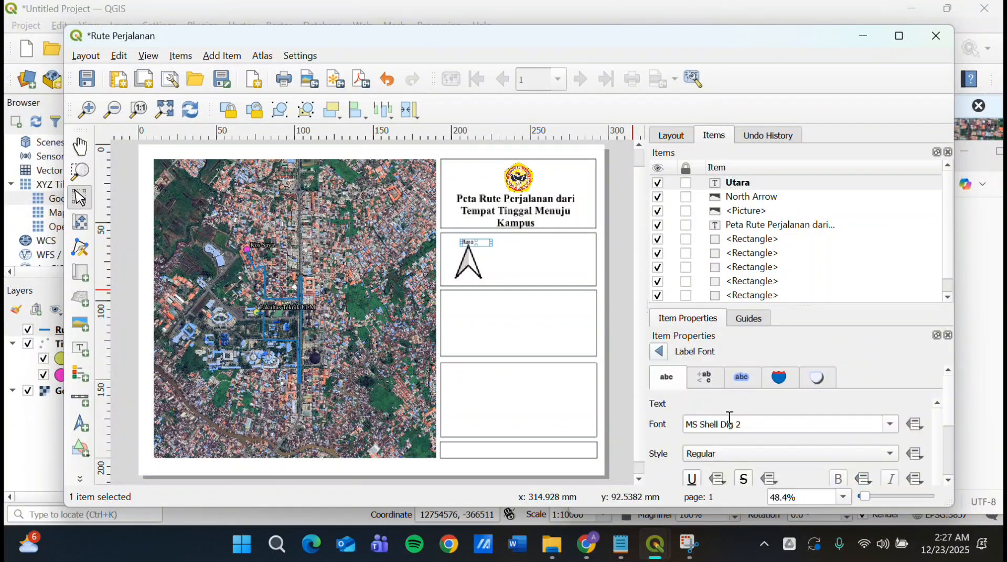
triple_click(729, 424)
text(Times New Roman)
key(Return)
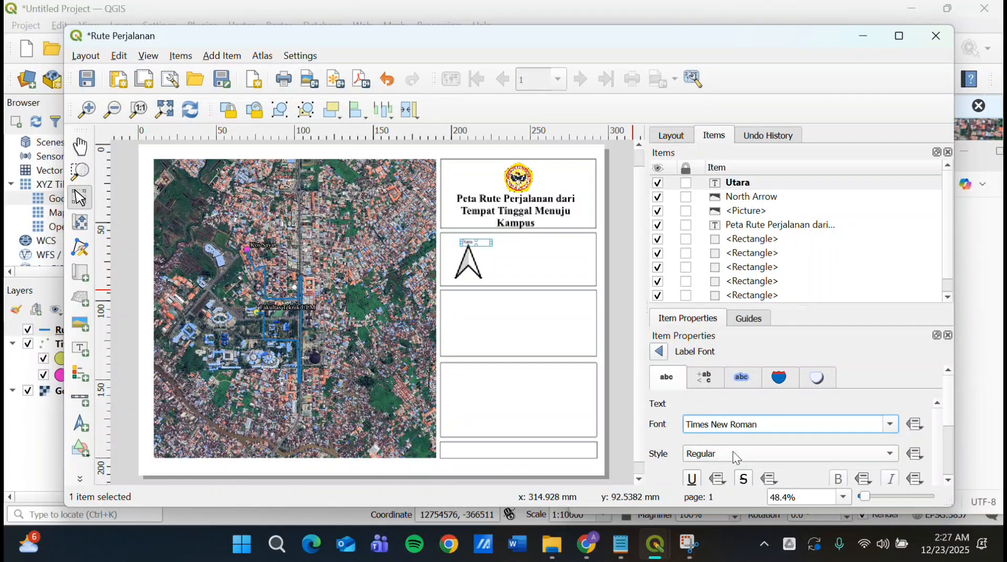
click(732, 451)
click(736, 471)
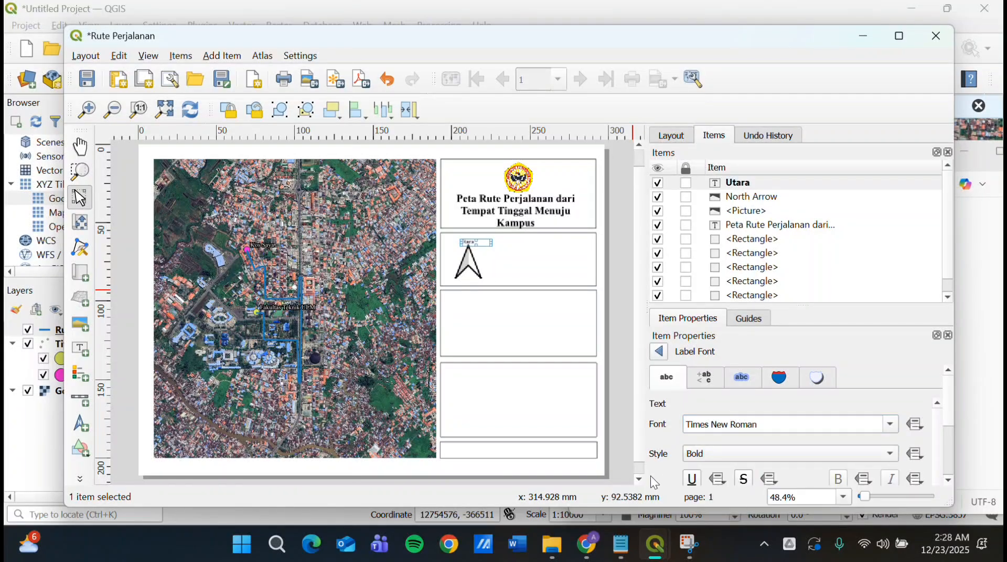
Increase the Utara label's font size to about 15 points and center its text horizontally
scroll(653, 477, down, 5)
scroll(785, 417, up, 3)
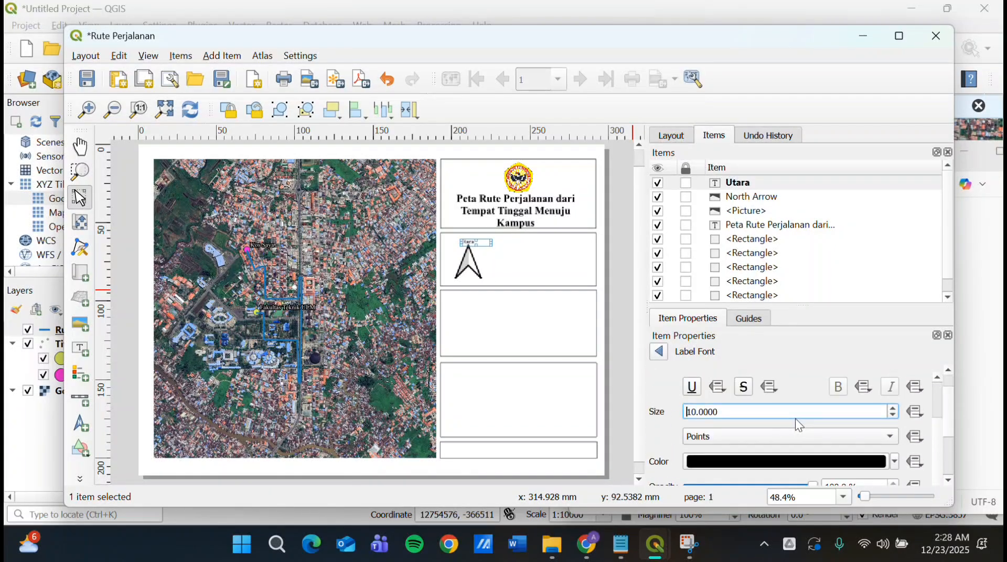
click(893, 409)
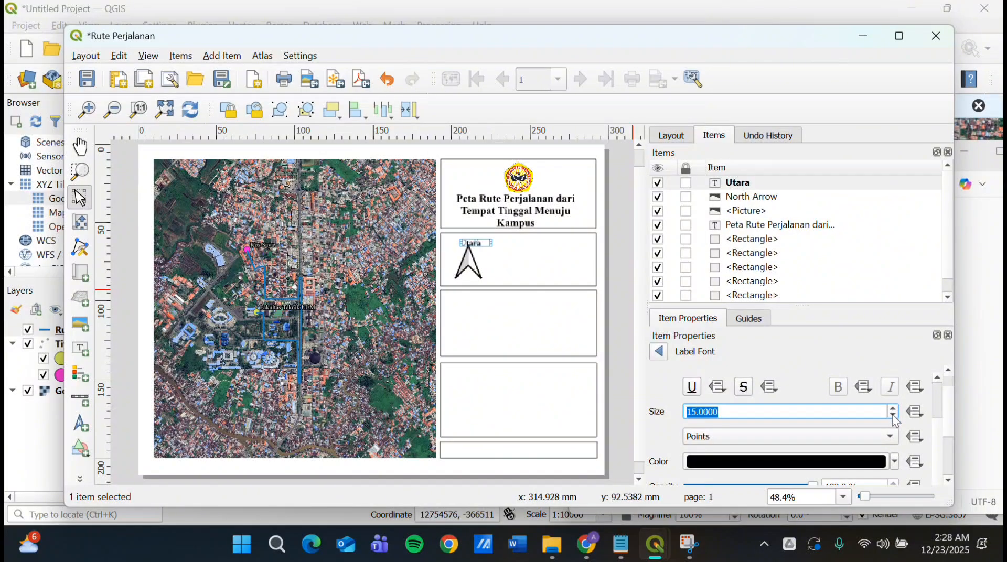
click(658, 352)
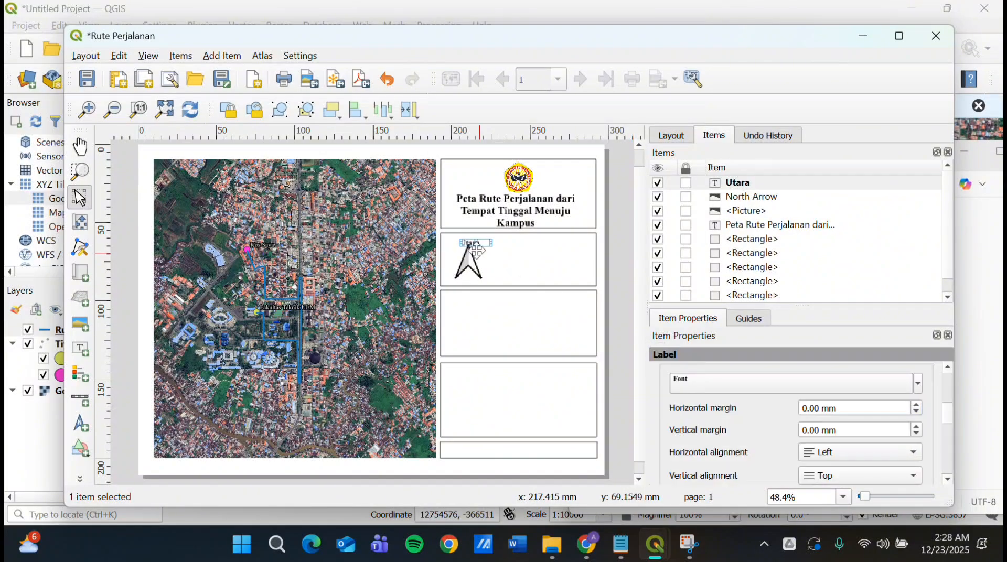
scroll(812, 435, down, 4)
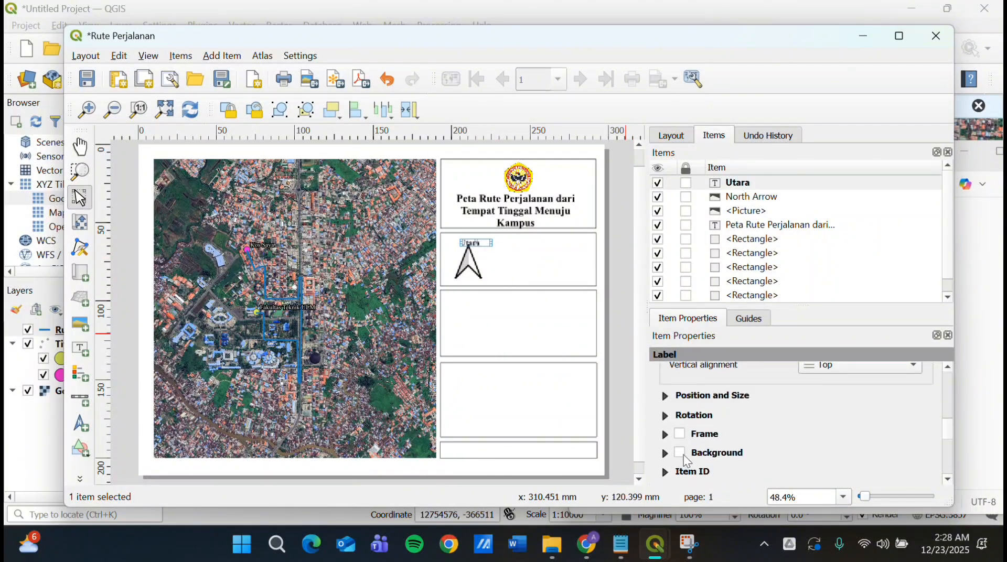
scroll(813, 435, up, 2)
click(866, 400)
click(865, 410)
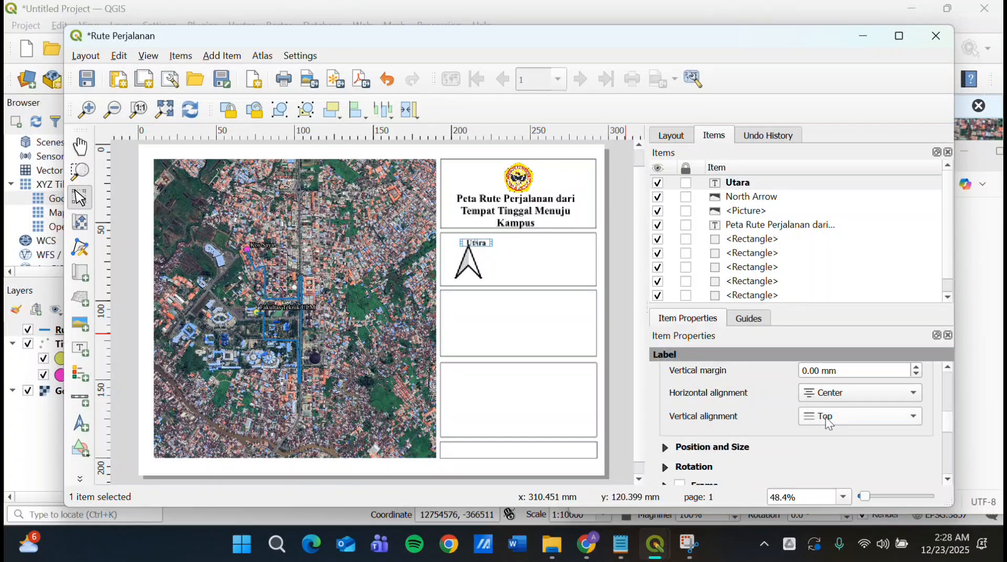
Move the Utara label left so it sits centered above the north arrow, and nudge the arrow slightly down
click(501, 252)
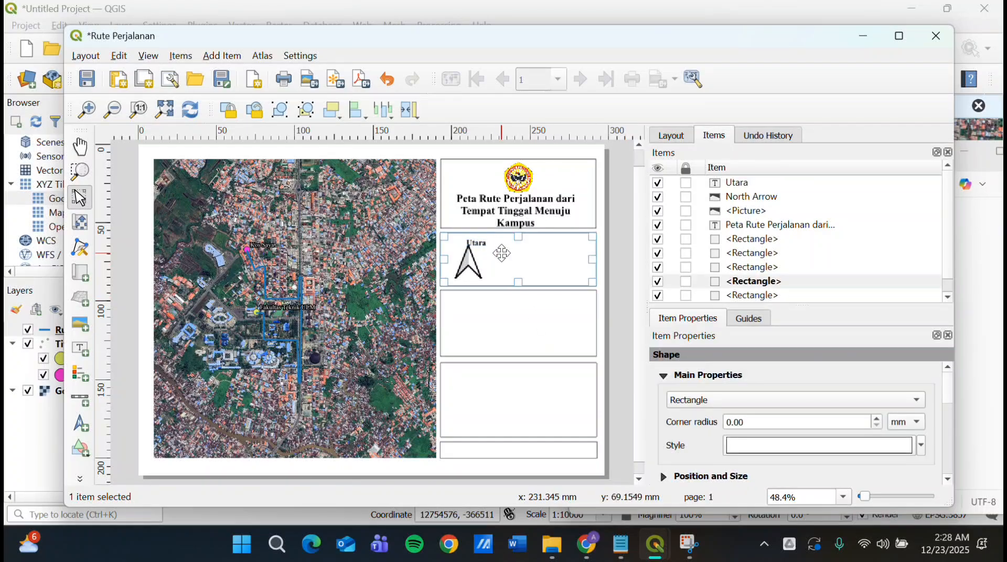
click(481, 242)
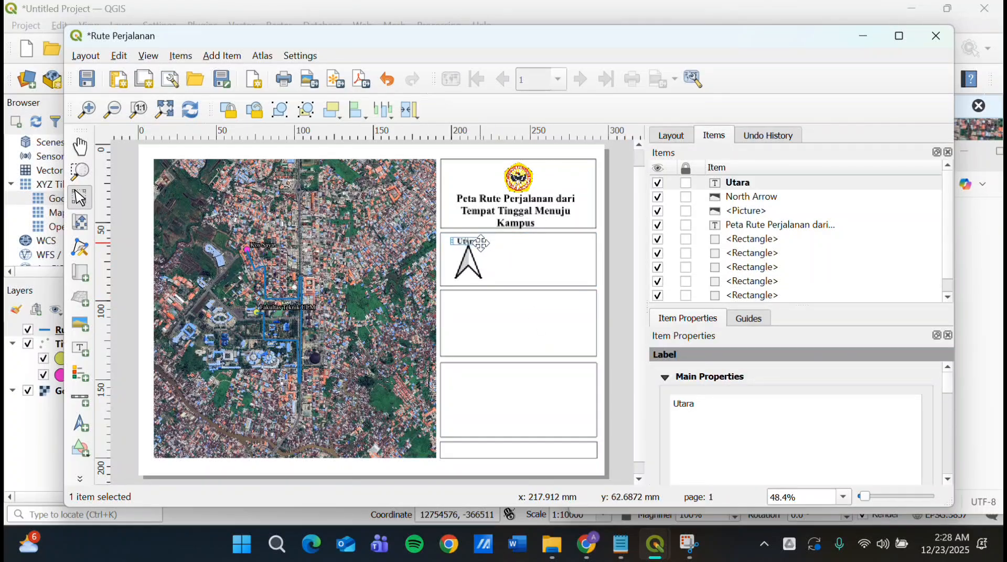
click(502, 268)
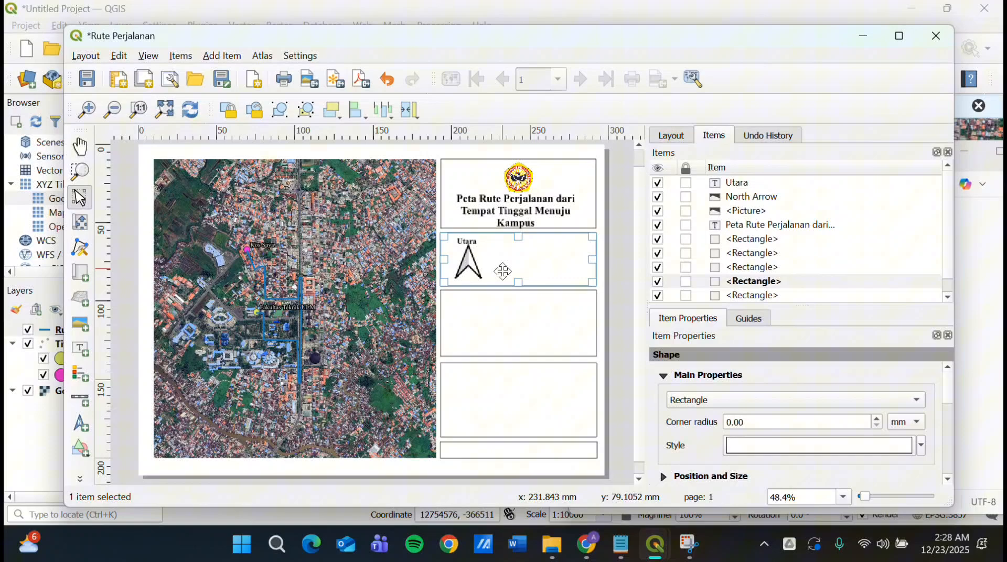
click(462, 276)
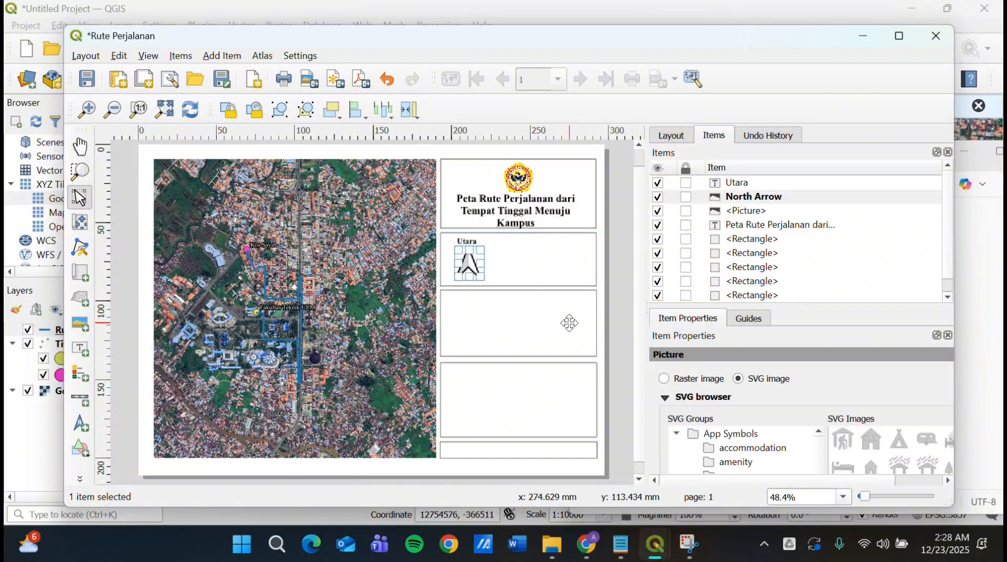
Add a scale bar for Map 1 to the right of the north arrow in the second box
click(559, 317)
click(519, 274)
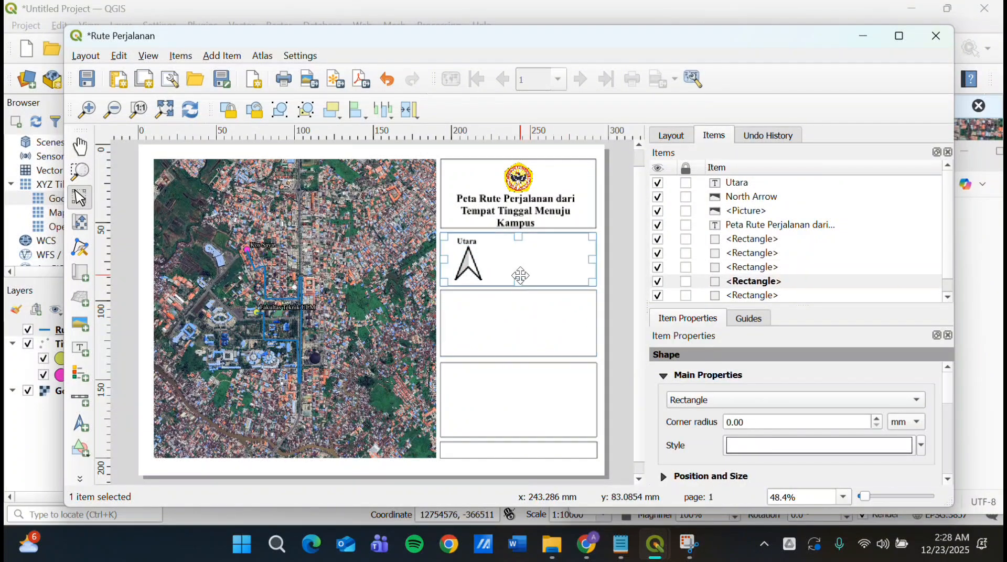
click(77, 395)
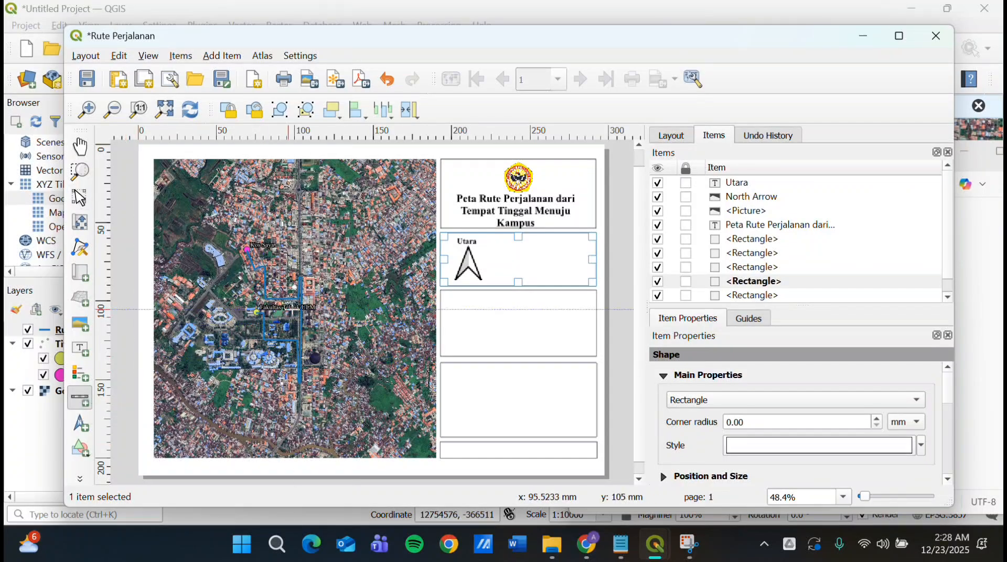
drag(499, 259, 584, 270)
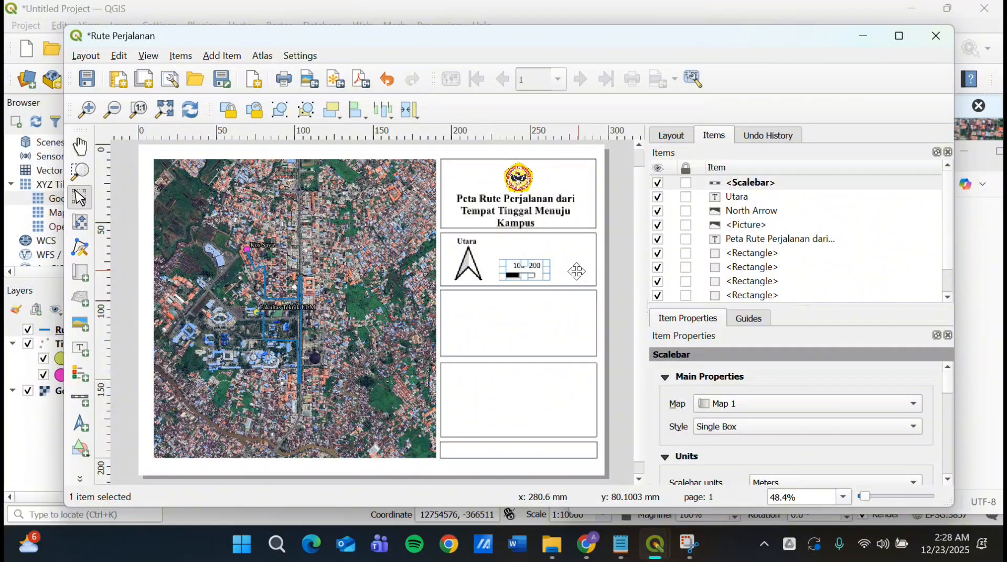
Move the scale bar further right within its box, and shift the north arrow and Utara label slightly right, keeping them aligned
click(373, 336)
click(547, 262)
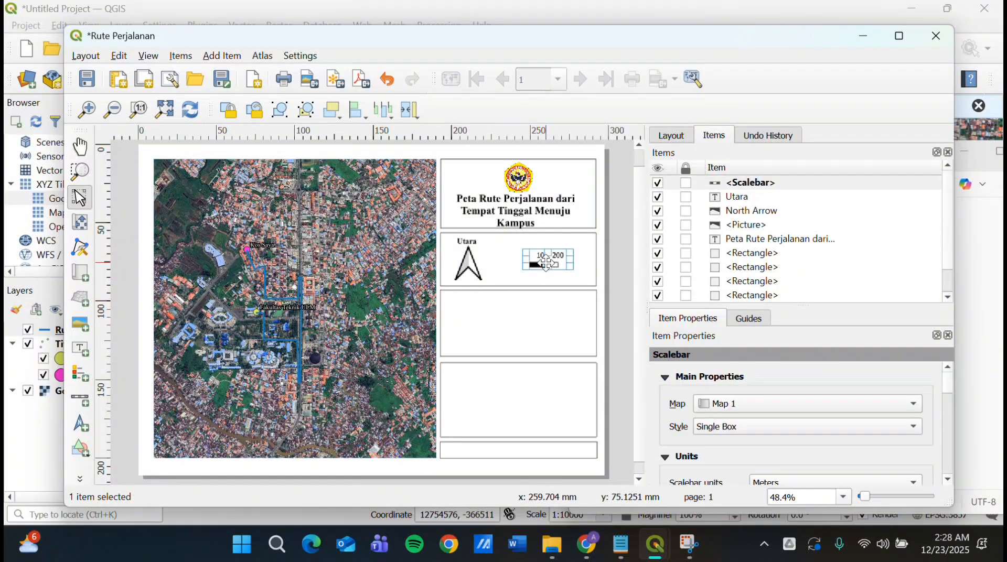
drag(548, 262, 544, 266)
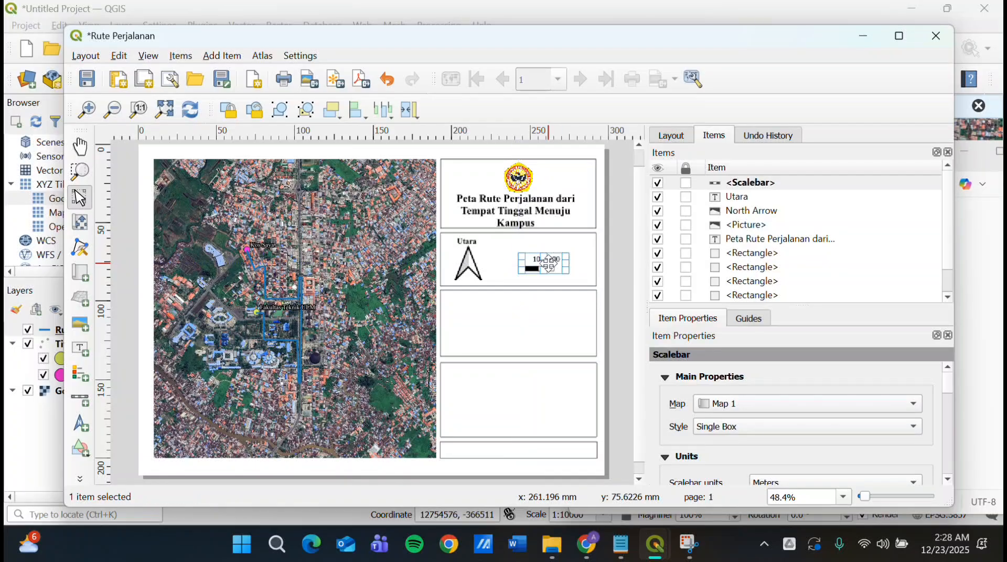
click(474, 267)
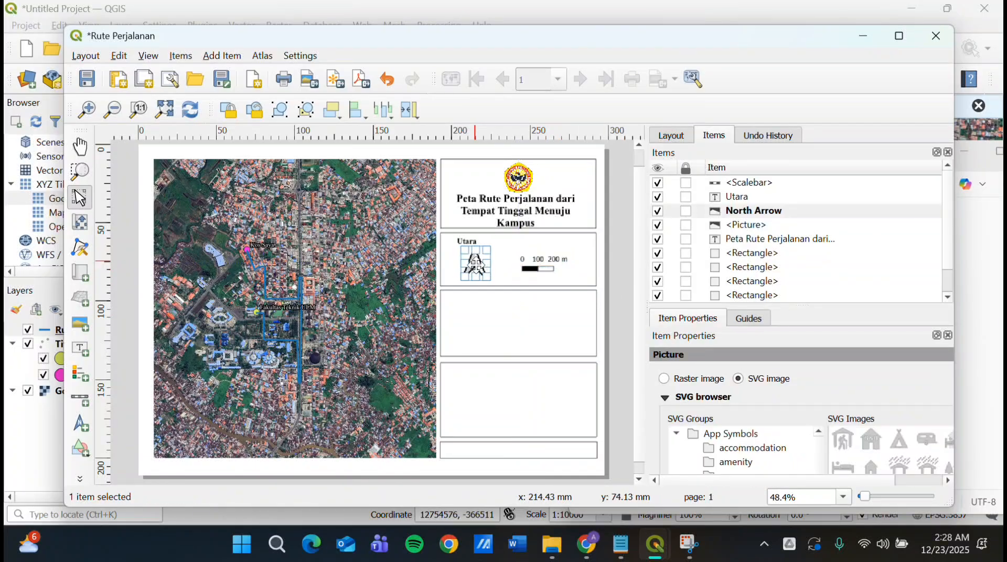
click(471, 241)
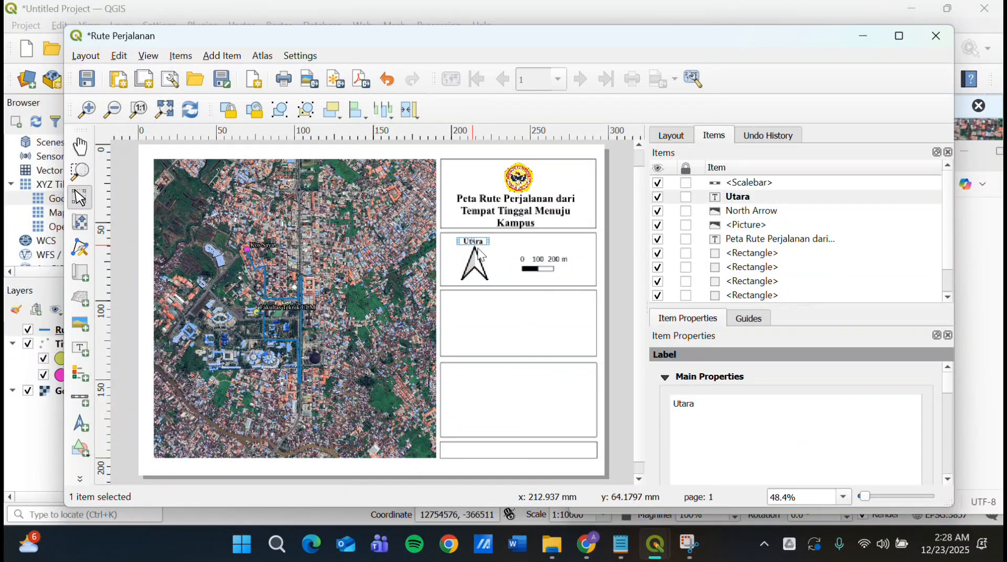
Set the scale bar's label margin to 0 mm and its distance label placement to Below Segment Edges
click(535, 262)
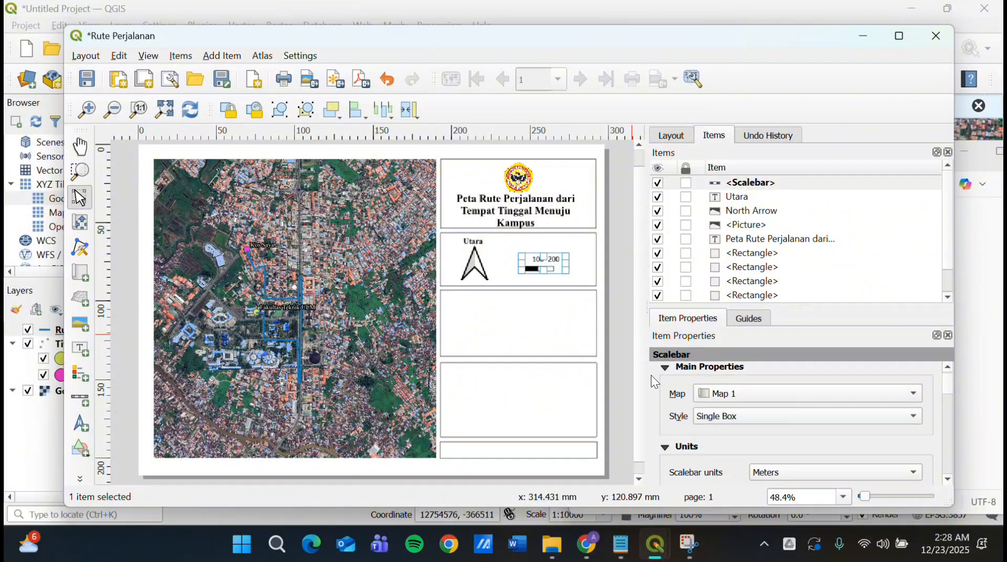
scroll(650, 375, down, 6)
scroll(650, 376, down, 5)
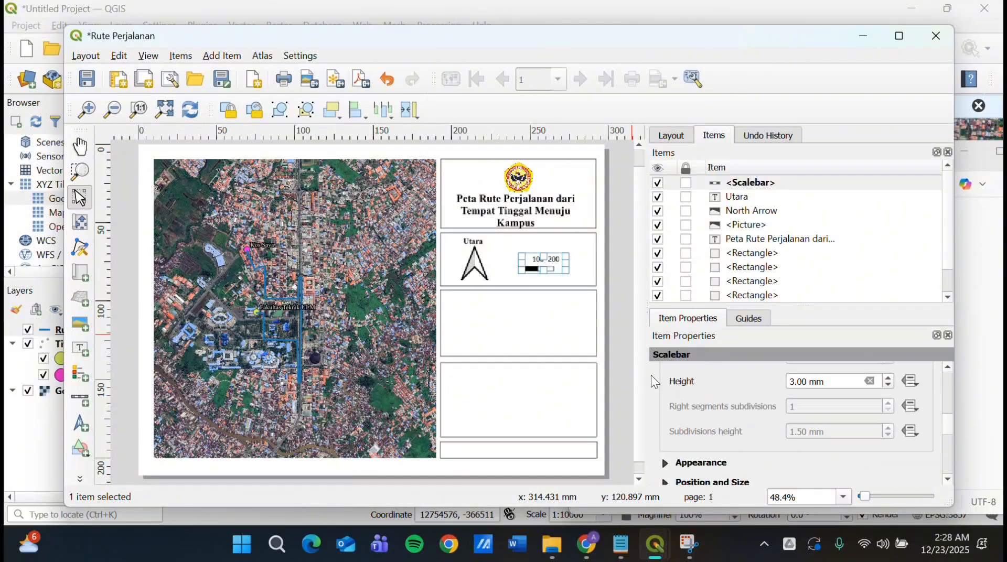
click(666, 432)
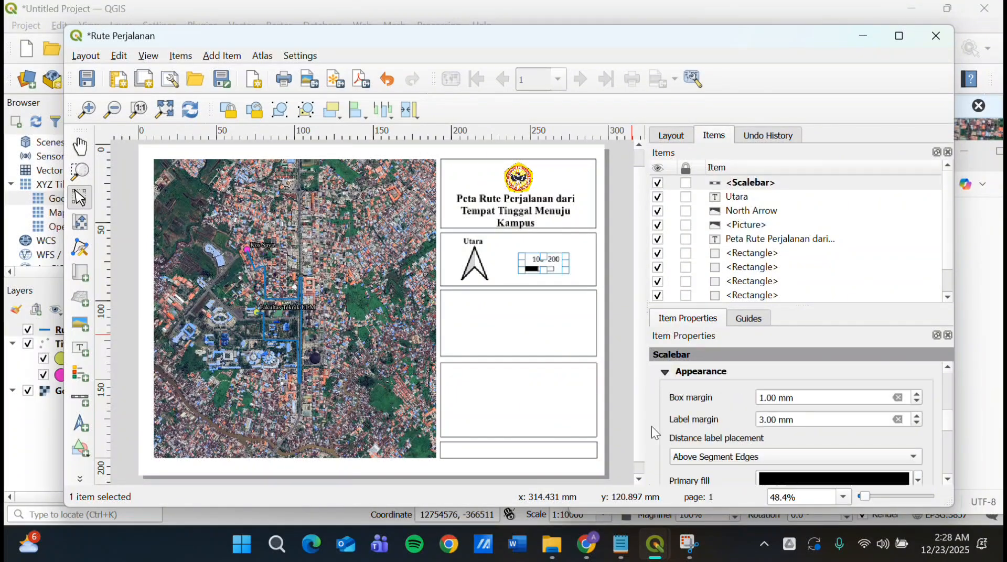
scroll(656, 427, down, 3)
scroll(661, 426, up, 3)
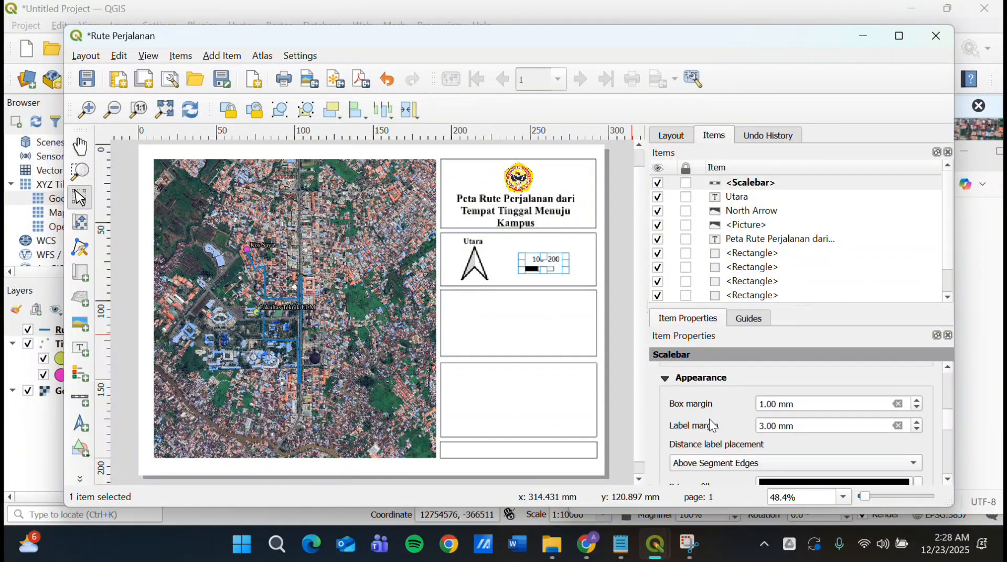
click(916, 432)
click(917, 433)
click(917, 433)
click(807, 466)
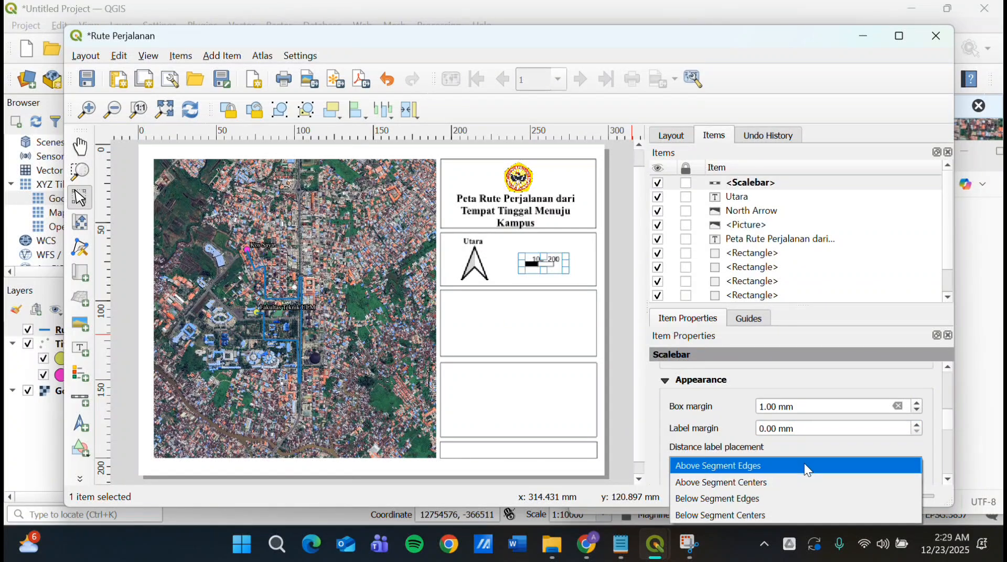
click(814, 499)
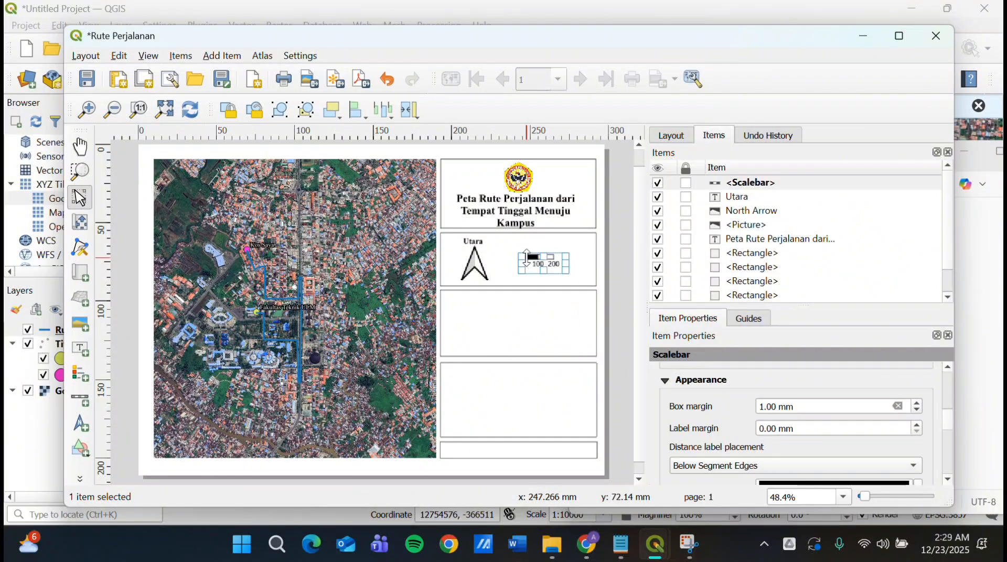
Nudge the scale bar slightly down to leave room for text above it
key(Down)
drag(539, 267, 540, 270)
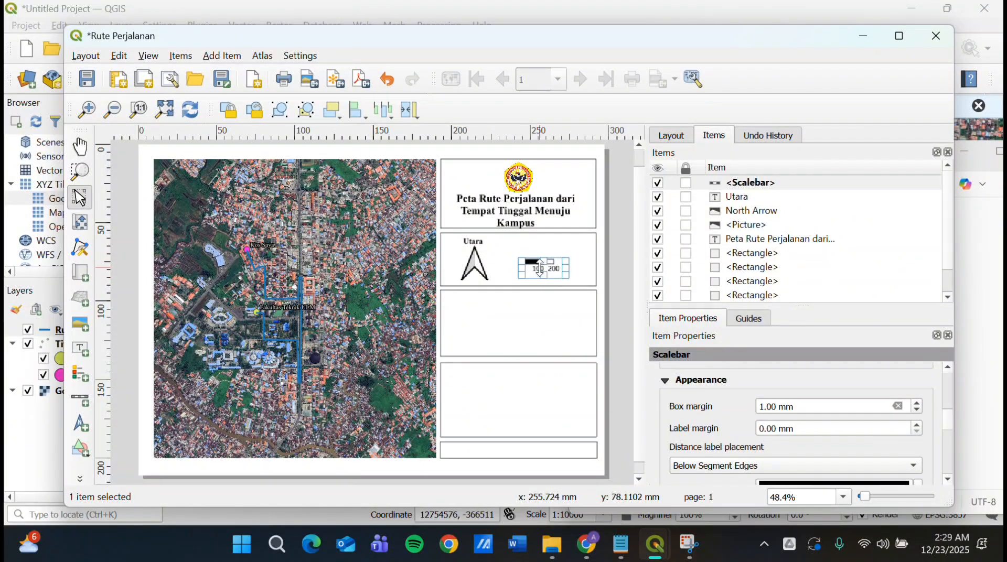
key(Down)
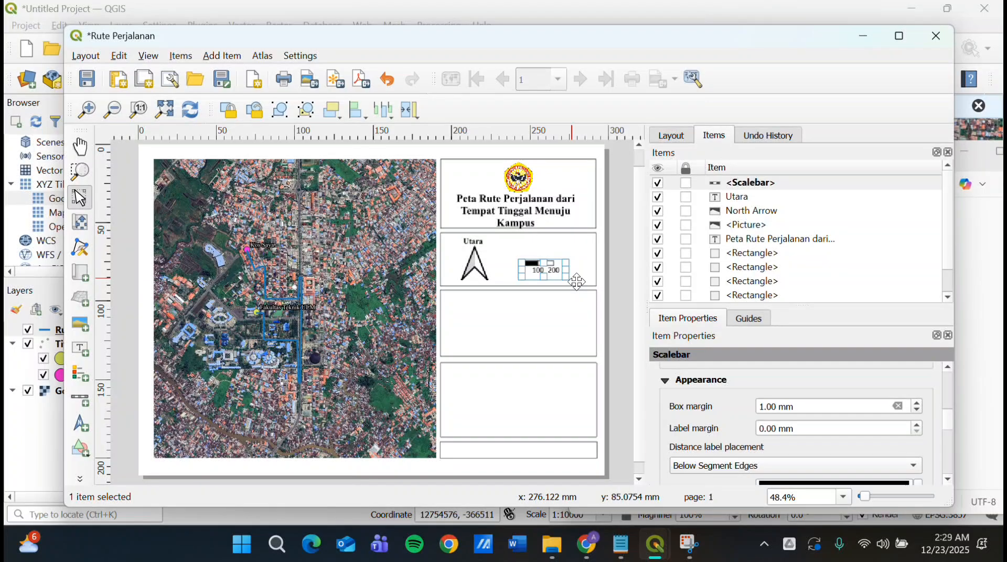
Add a text label above the scale bar and replace its text with "Skala: 1 :10000"
click(74, 350)
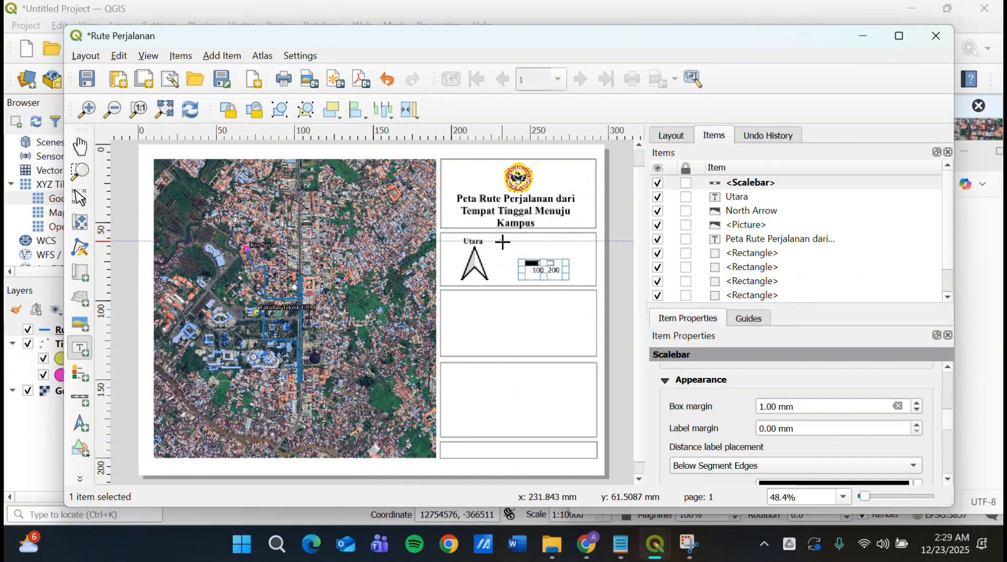
drag(511, 242, 577, 255)
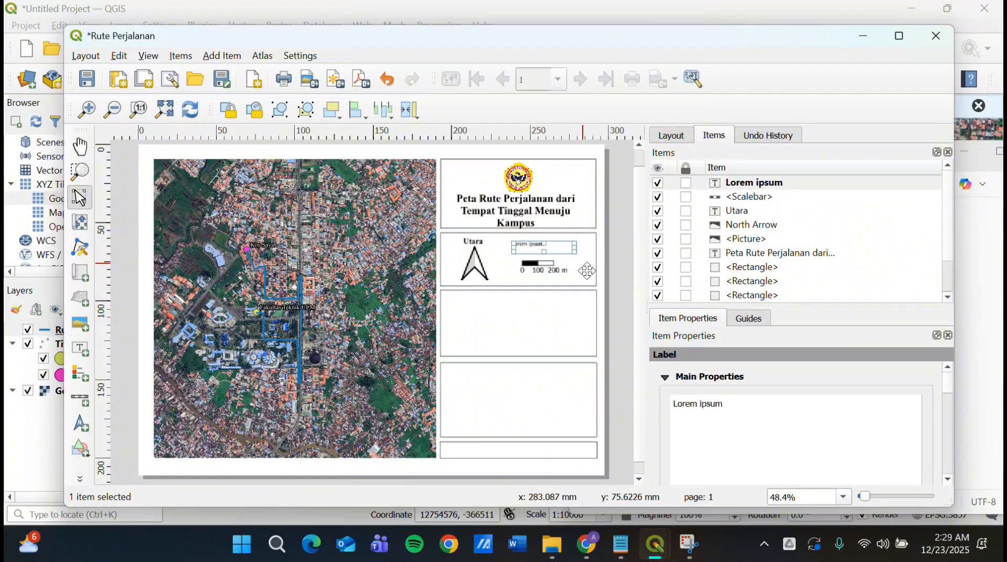
triple_click(707, 405)
text(Skala: 1 :10000)
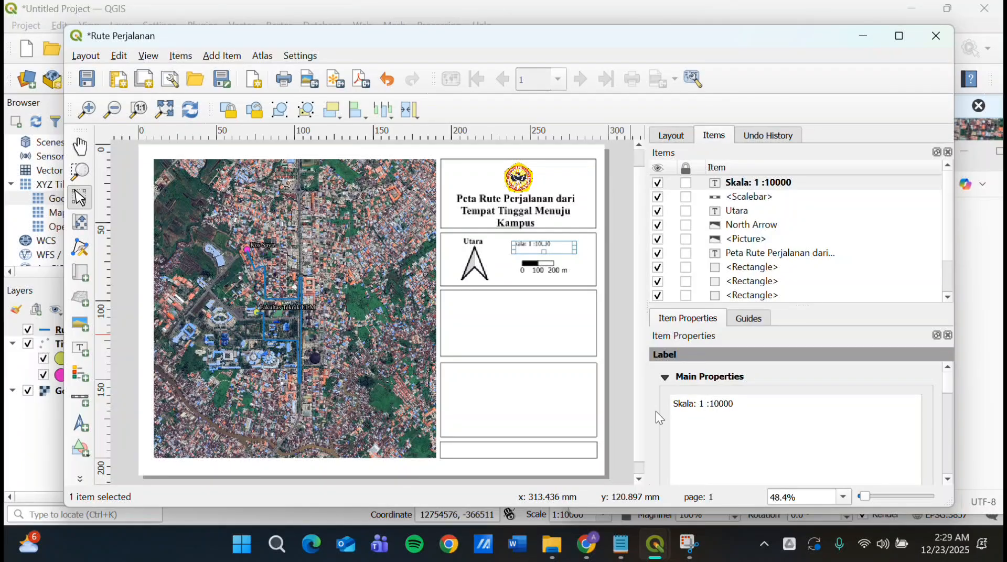
Set the scale label's font to Times New Roman in the Bold style
scroll(655, 411, down, 5)
click(704, 429)
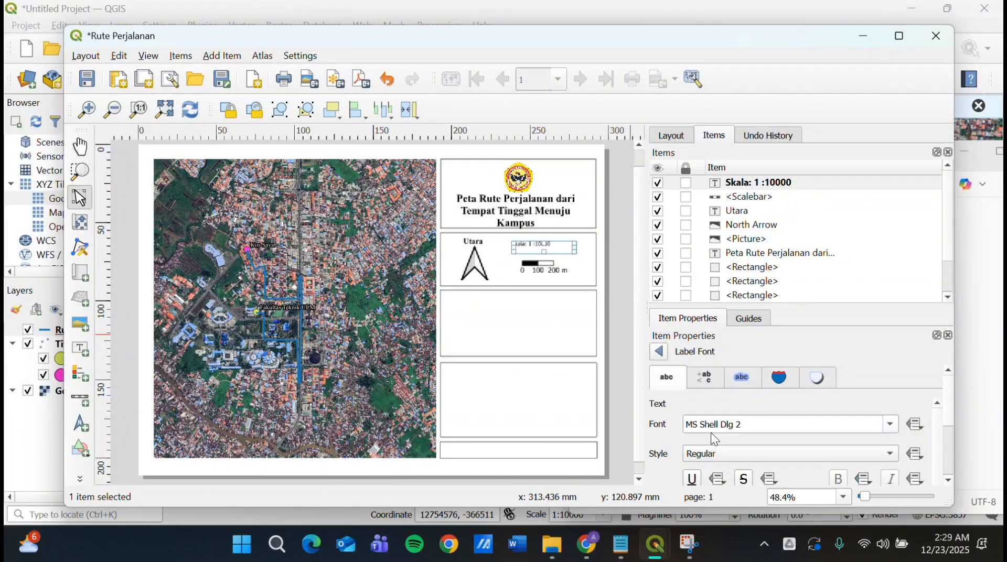
triple_click(713, 426)
text(Times New Roman)
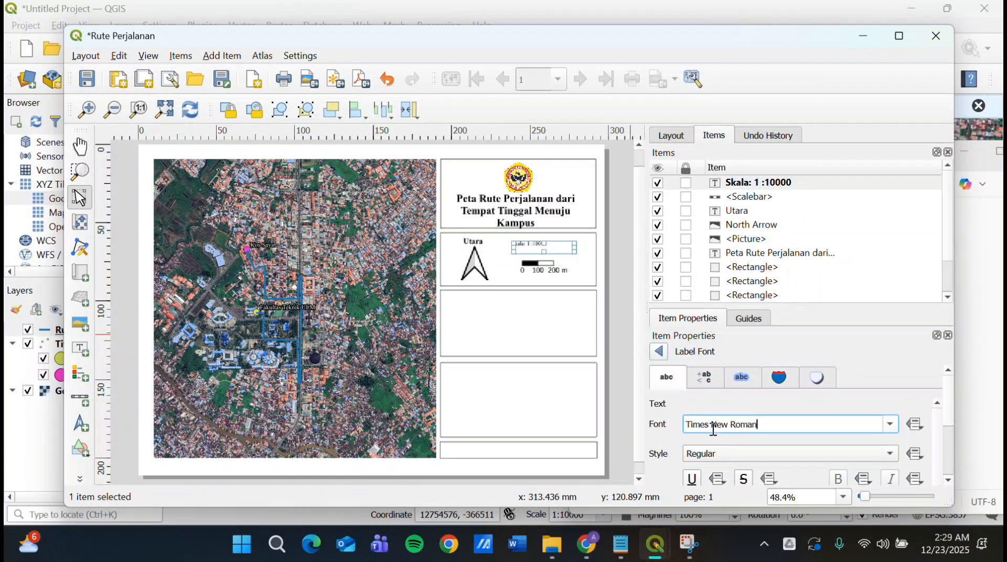
click(725, 455)
click(730, 471)
Increase the scale label's font size to 13 points
scroll(663, 464, down, 2)
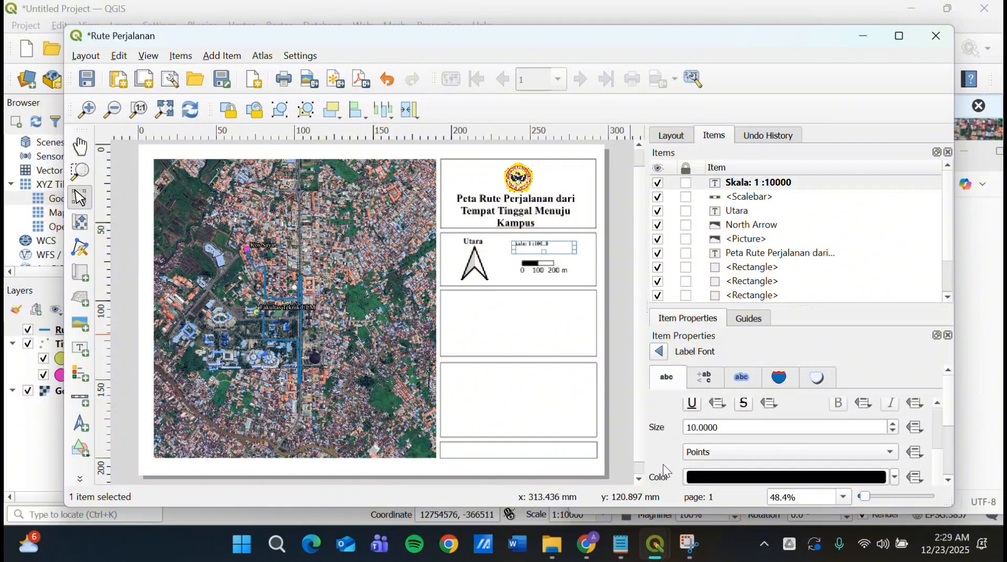
scroll(662, 464, down, 1)
click(892, 419)
click(893, 419)
click(892, 419)
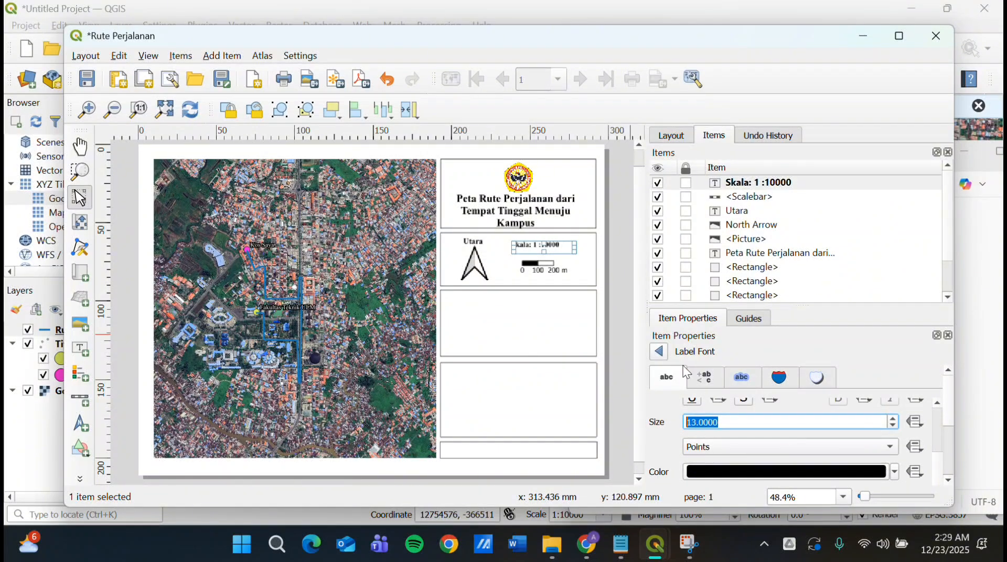
click(660, 350)
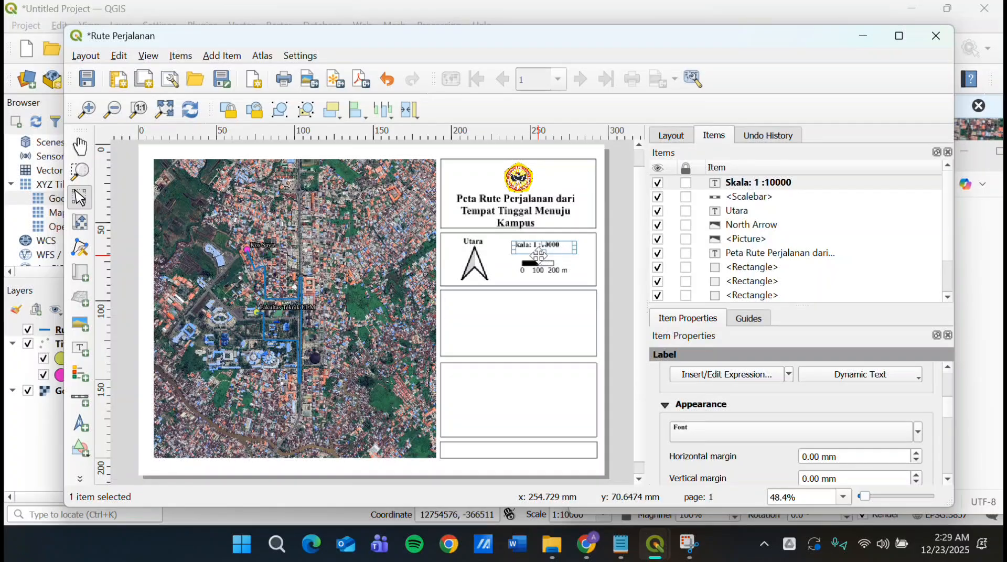
Nudge the scale label down and the scale bar slightly up and left so they sit close together
drag(539, 253, 540, 256)
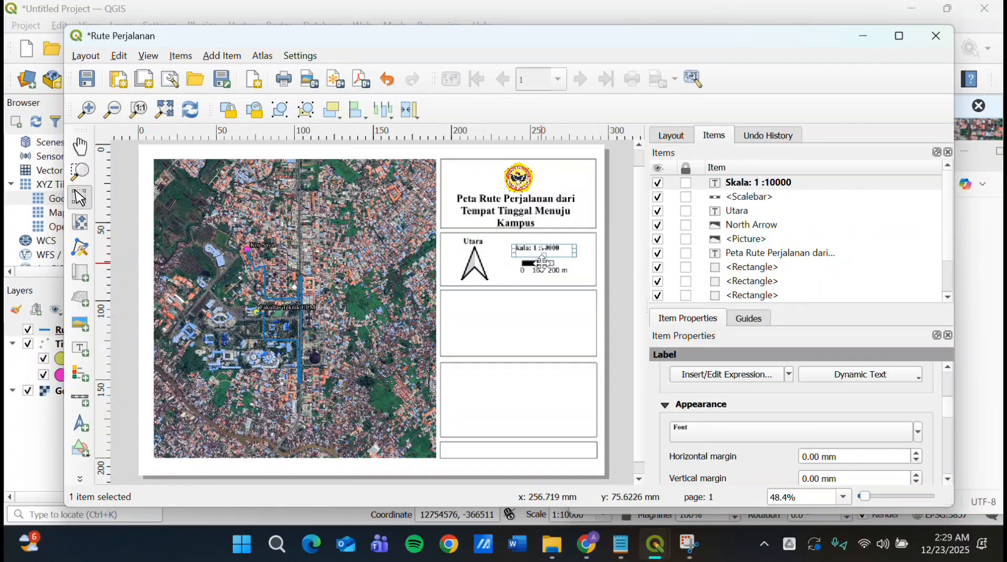
key(Down)
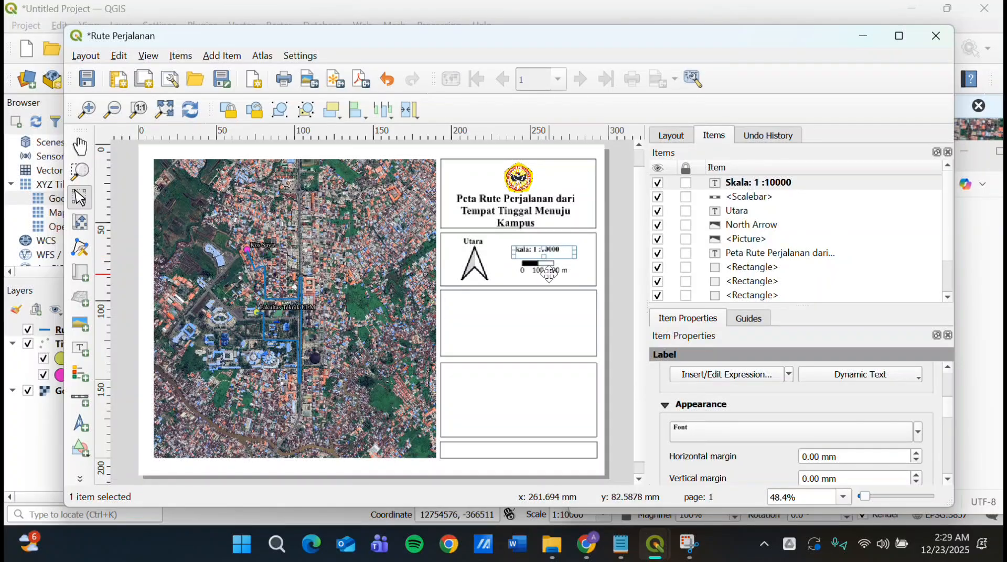
click(549, 275)
key(Down)
key(Up)
key(Up)
key(Up)
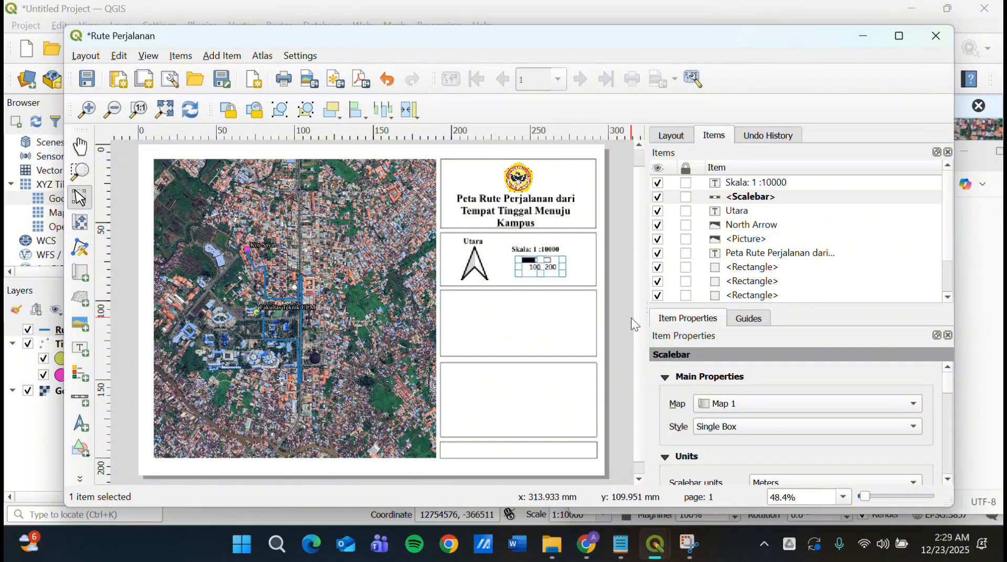
click(616, 324)
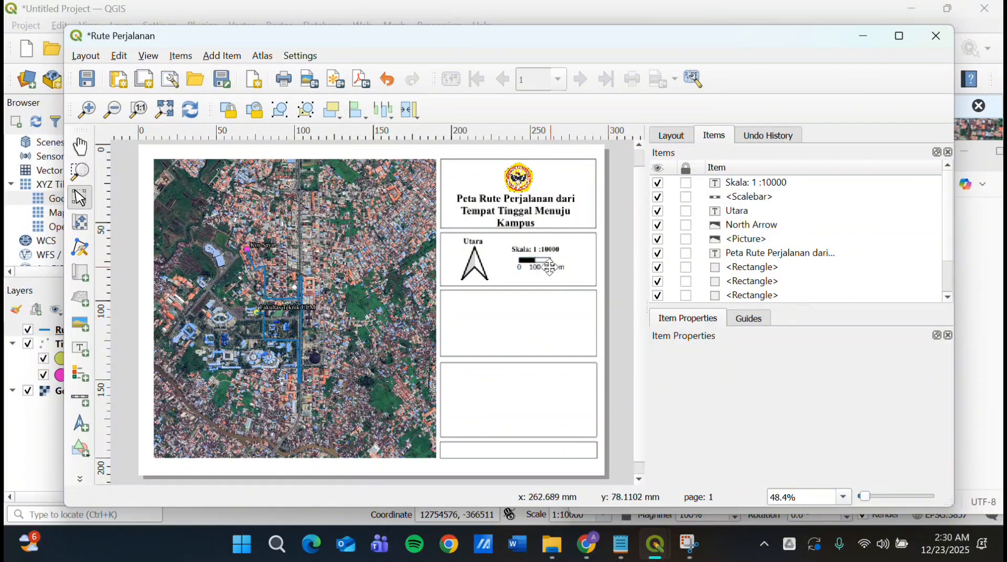
Shift the north arrow and Utara label slightly right toward the scale, and nudge the arrow down below its label
click(478, 267)
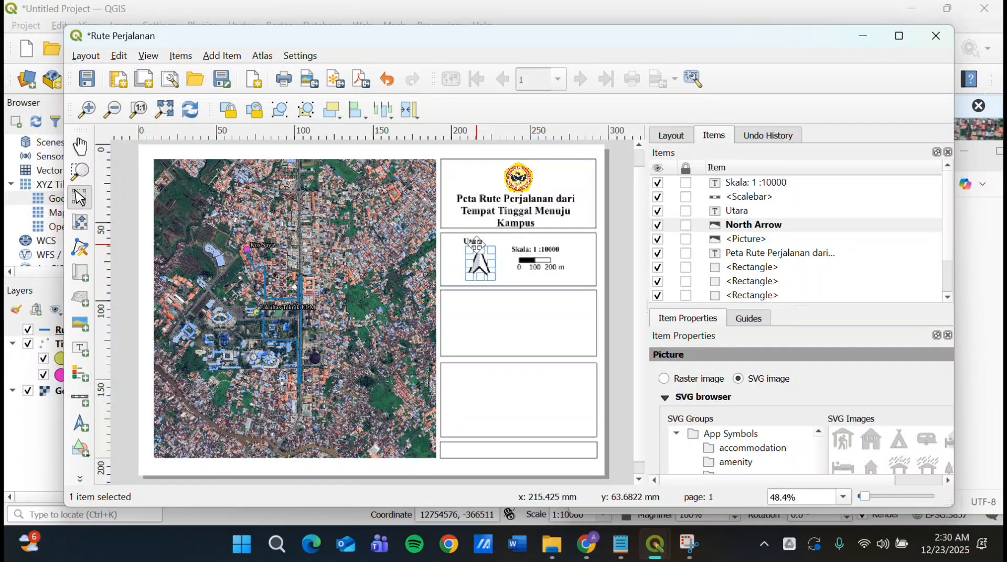
click(475, 241)
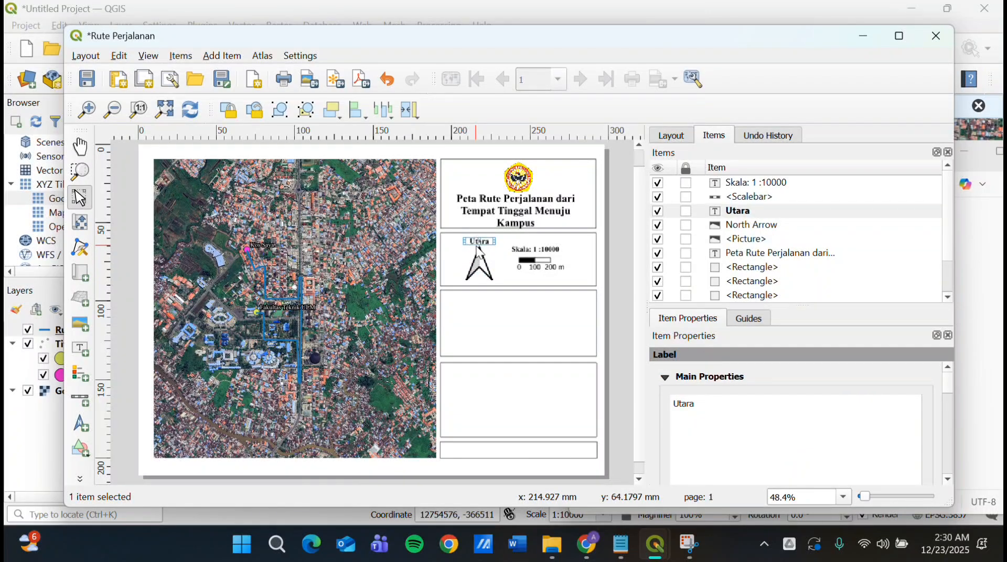
click(478, 262)
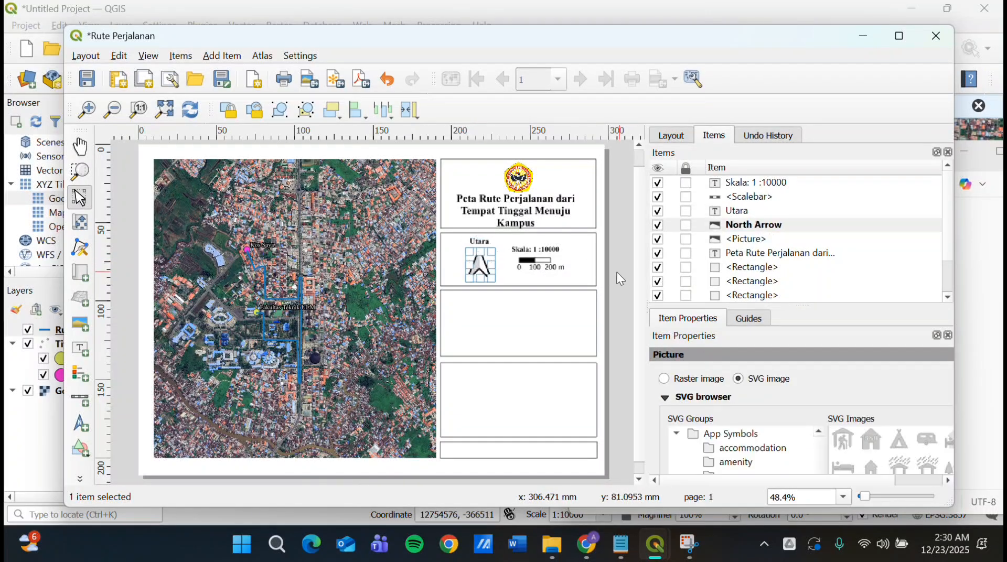
click(628, 262)
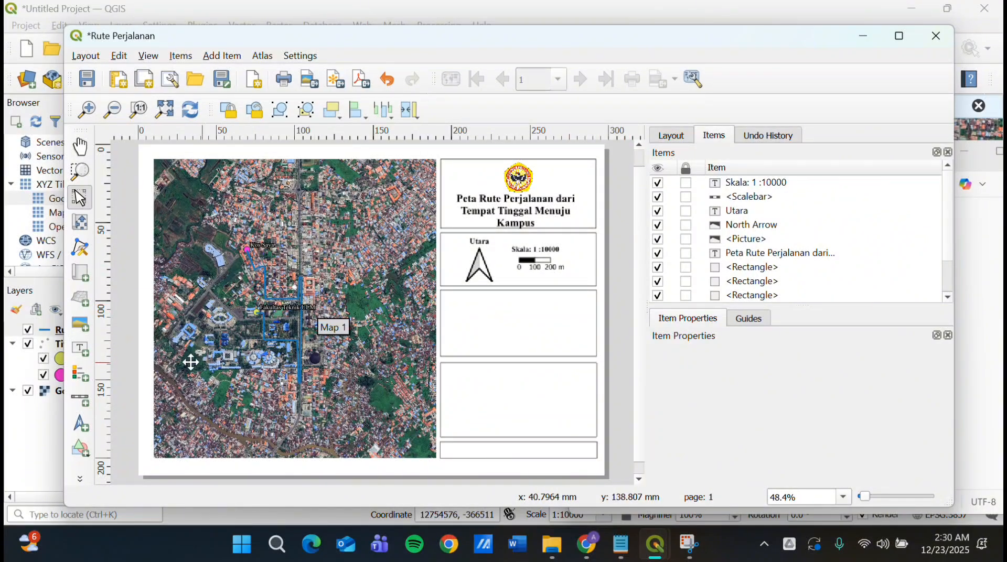
Add a legend for Map 1 in the empty box below the north arrow and scale
click(79, 375)
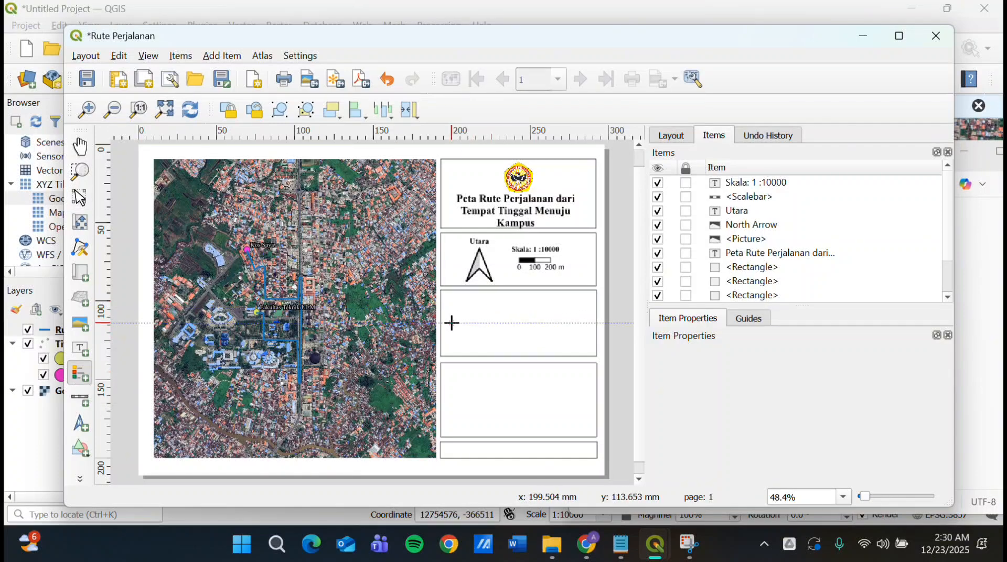
drag(460, 309, 525, 350)
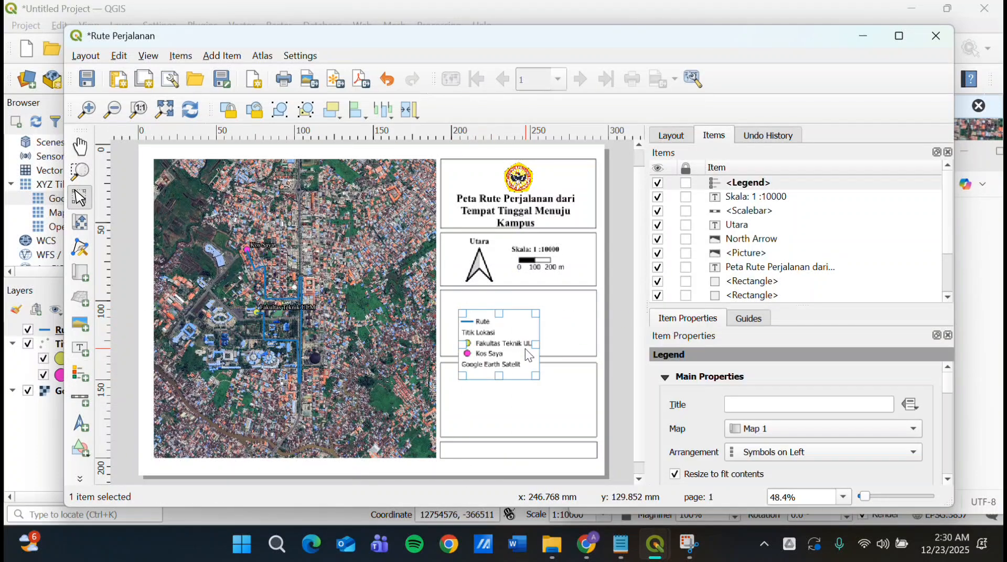
Turn off the legend's Auto update and remove the Google Earth Satelit entry from its items
scroll(652, 390, down, 5)
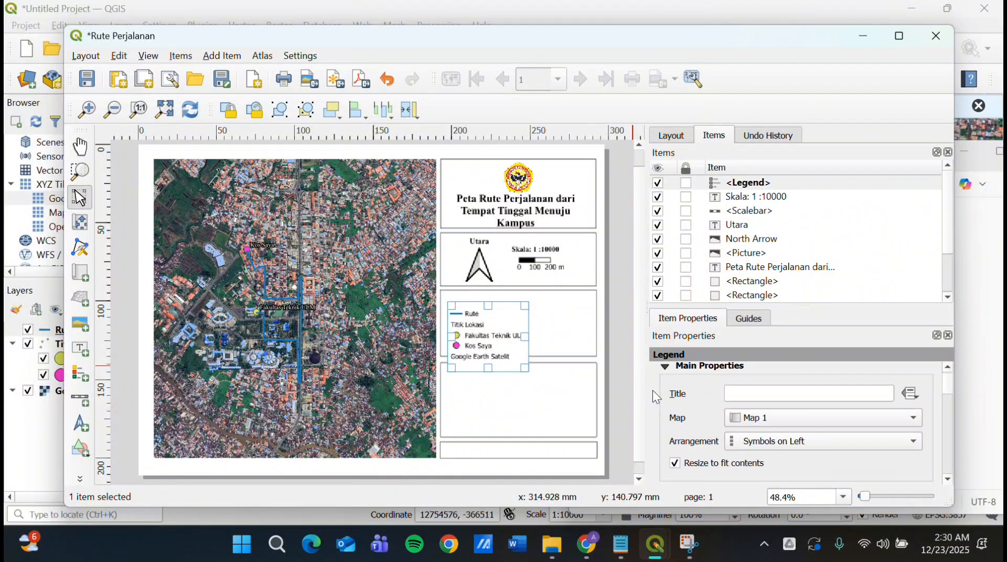
scroll(655, 397, down, 2)
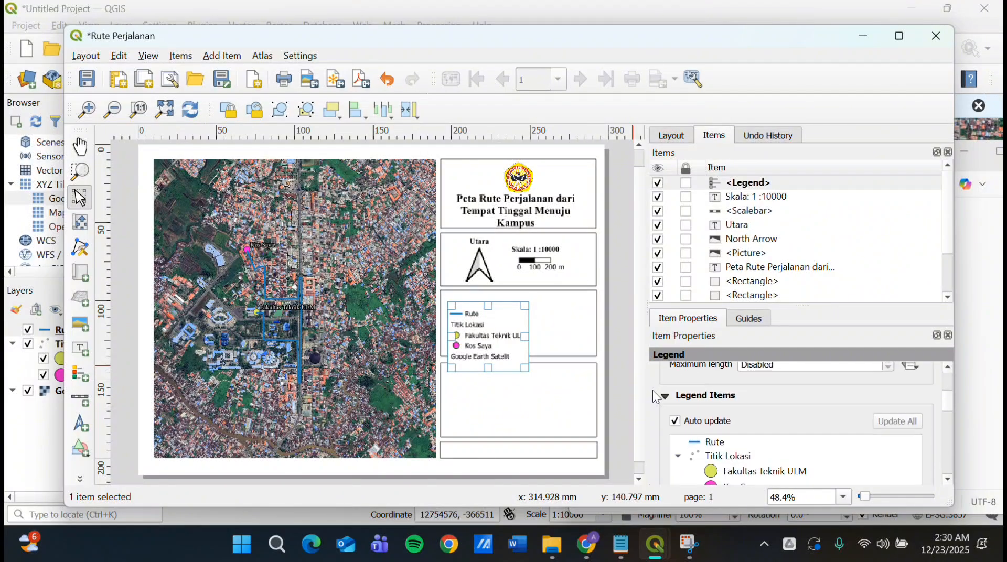
scroll(652, 391, up, 1)
scroll(652, 391, down, 1)
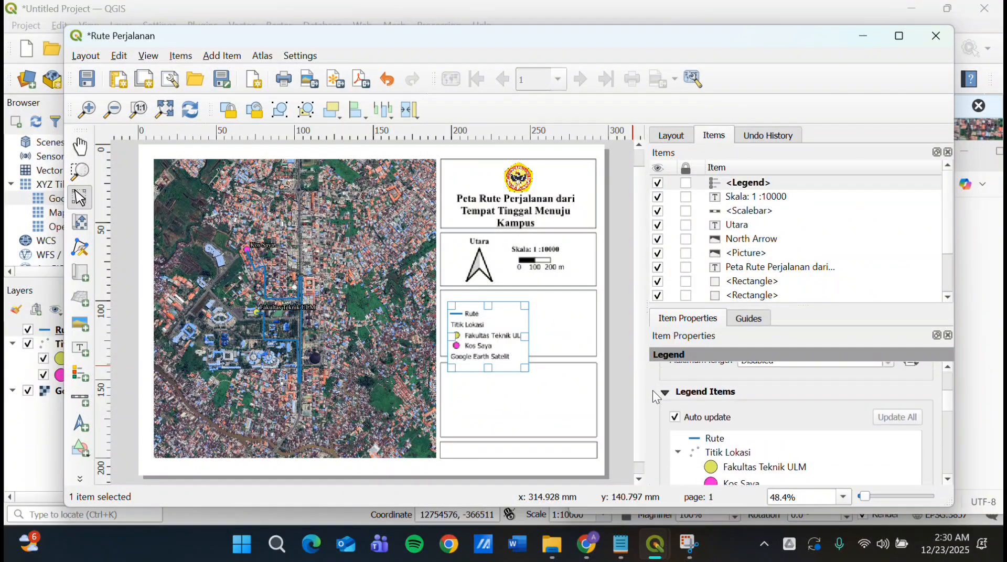
click(676, 411)
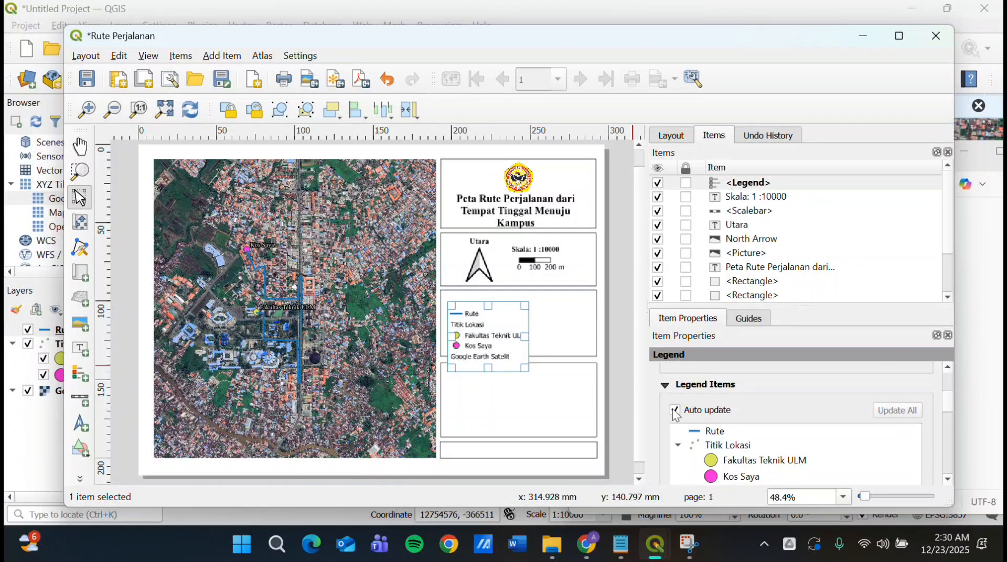
scroll(674, 435, down, 3)
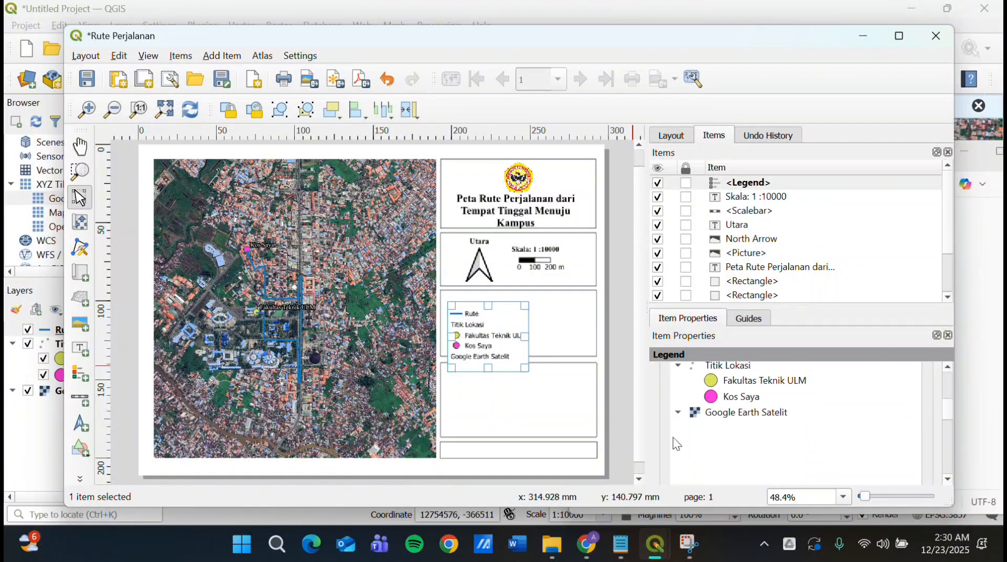
click(713, 429)
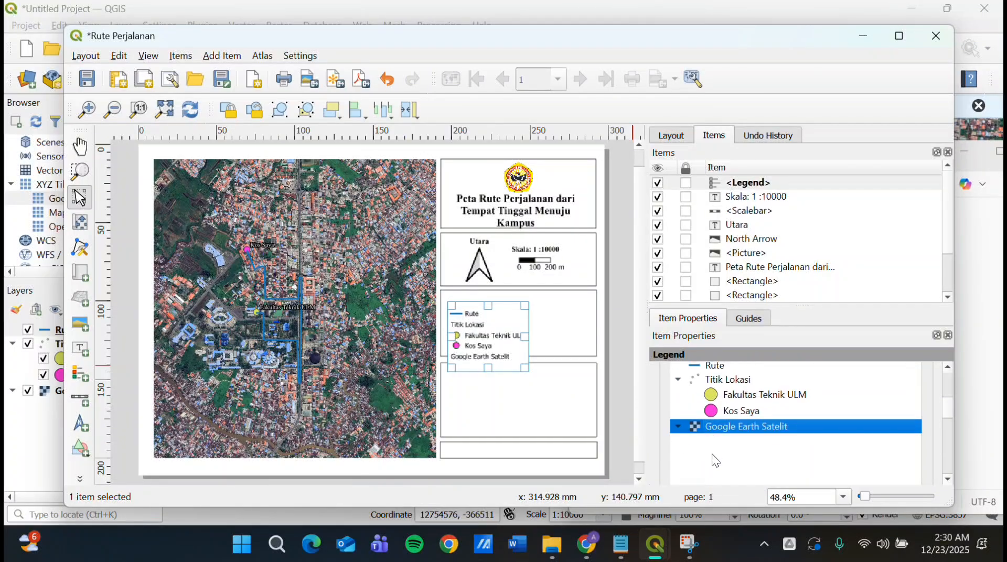
scroll(716, 461, down, 3)
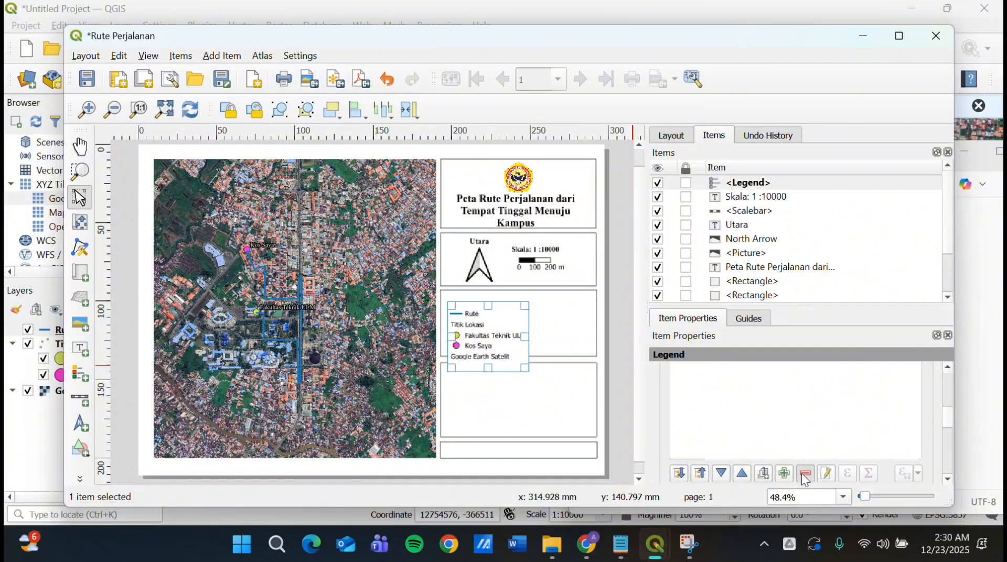
click(805, 474)
scroll(792, 433, up, 5)
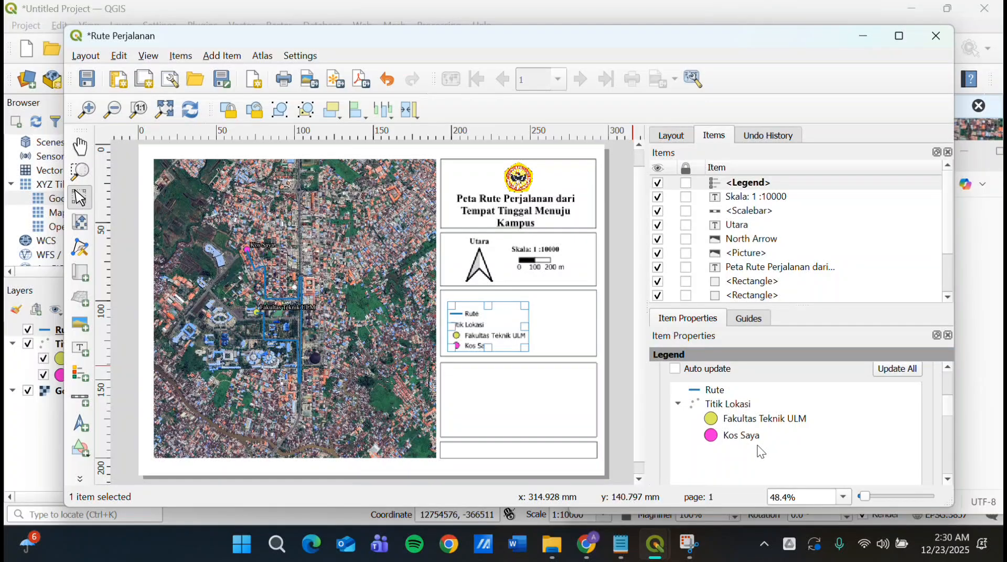
Nudge the legend slightly down and left so it sits in the lower part of its box
click(503, 341)
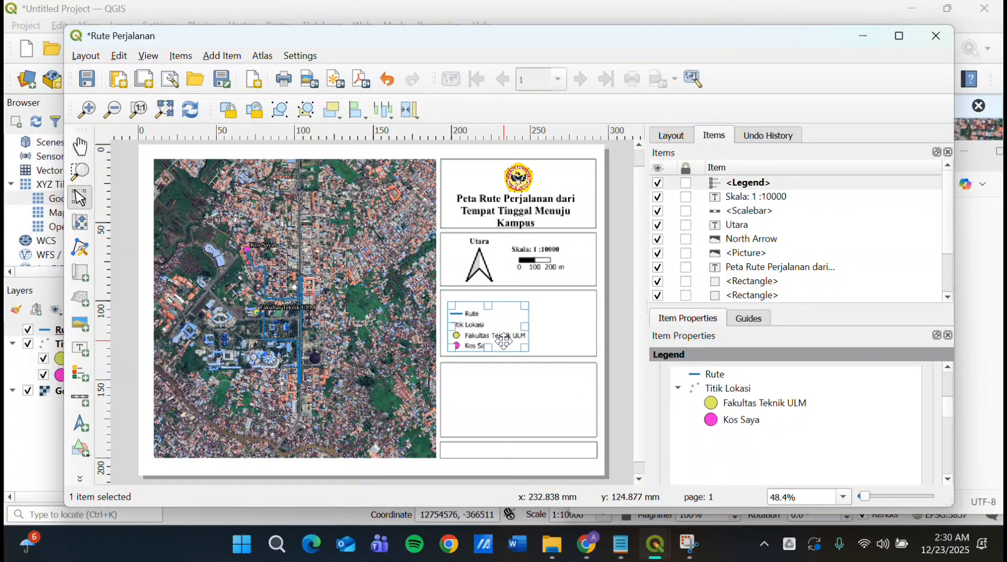
key(Down)
key(Left)
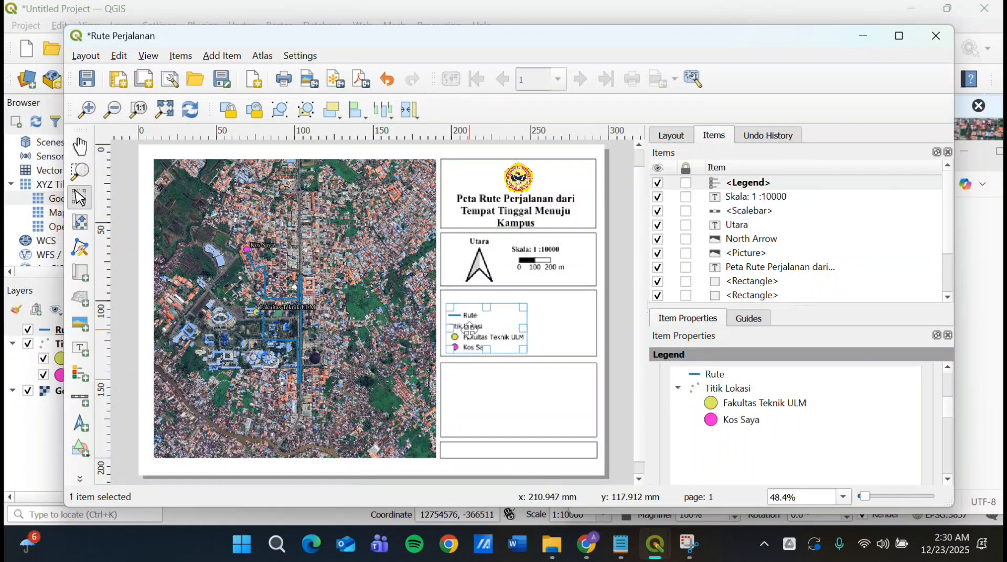
key(Left)
key(Left)
click(517, 373)
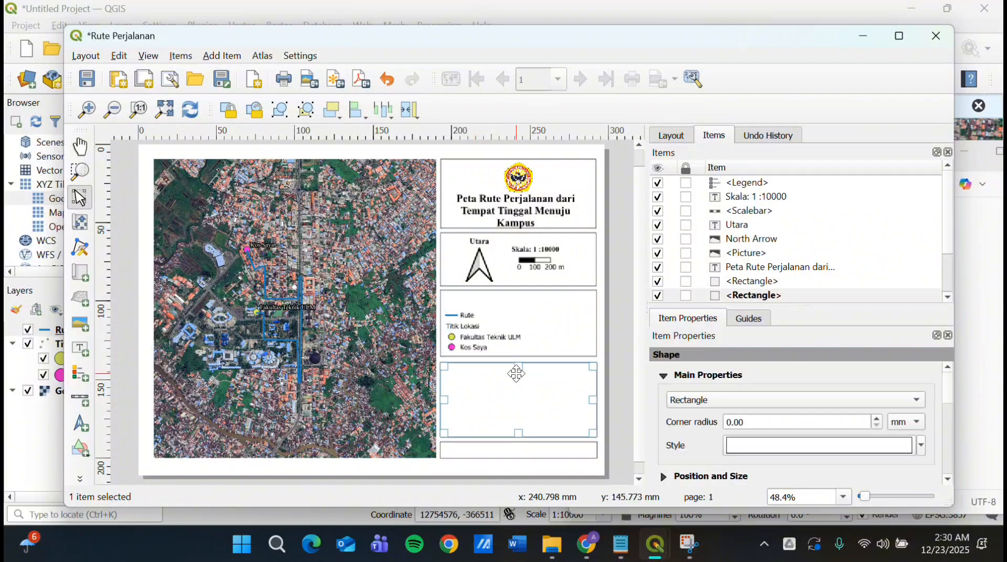
Add a label reading "Legenda" across the full width of the legend box, along its upper edge
click(84, 356)
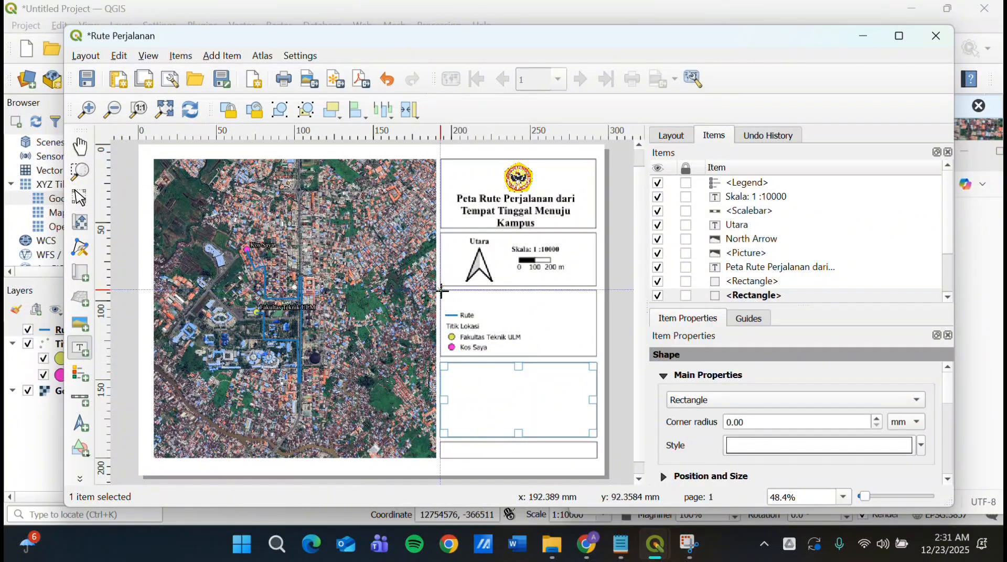
drag(442, 291, 596, 310)
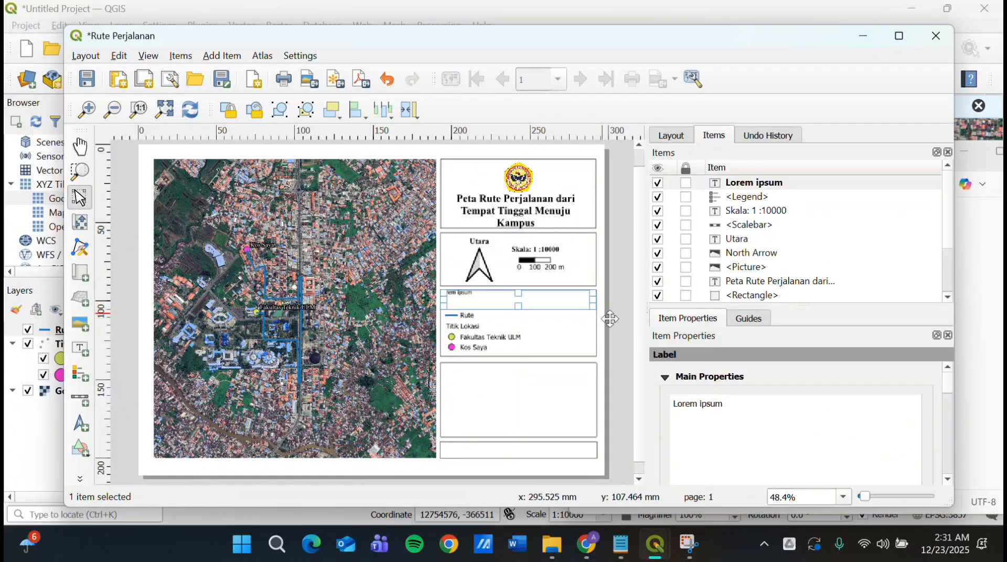
triple_click(733, 404)
text(Legenda)
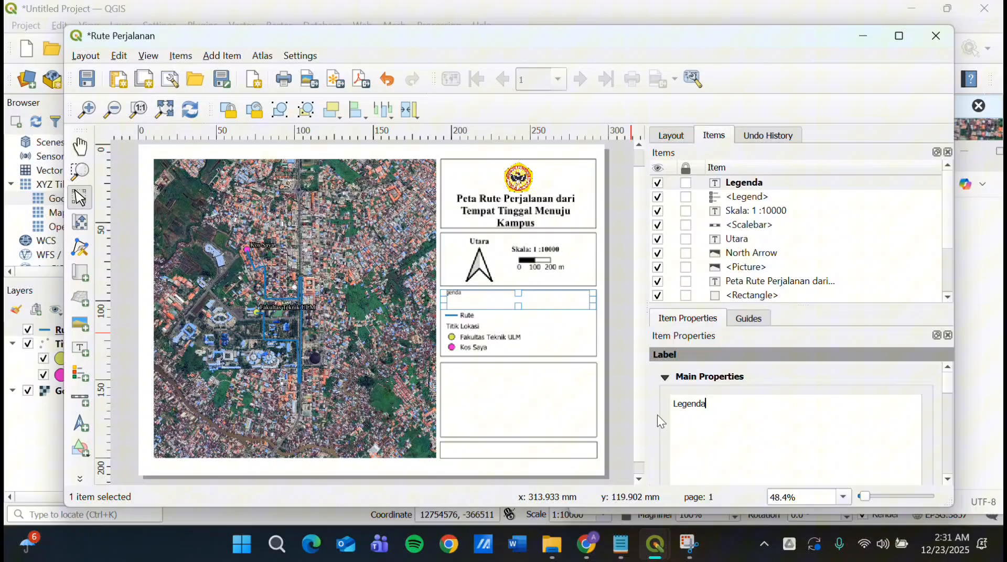
Set the Legenda label's font to Times New Roman in the Bold style
scroll(660, 421, down, 5)
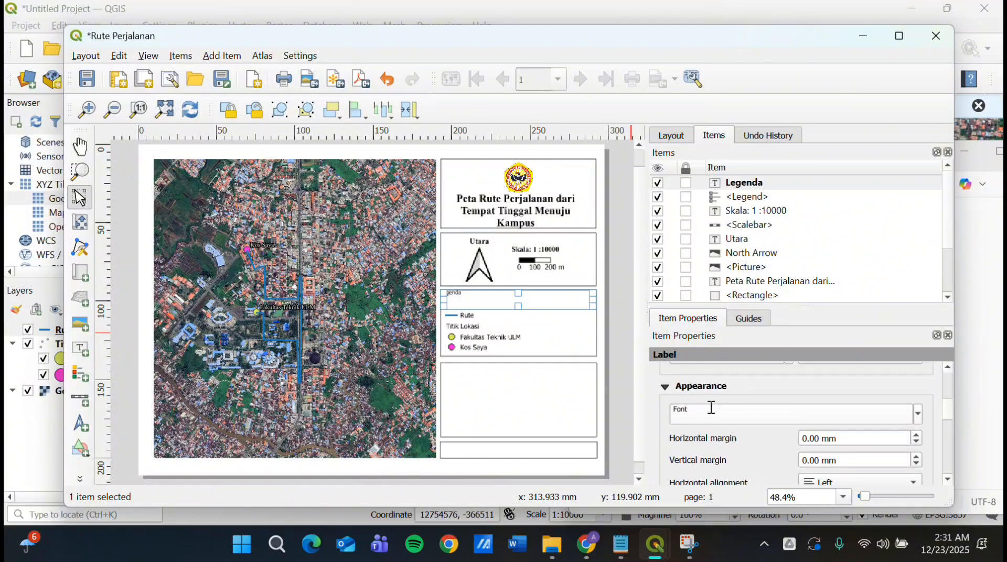
click(711, 412)
triple_click(749, 424)
text(times New Roman)
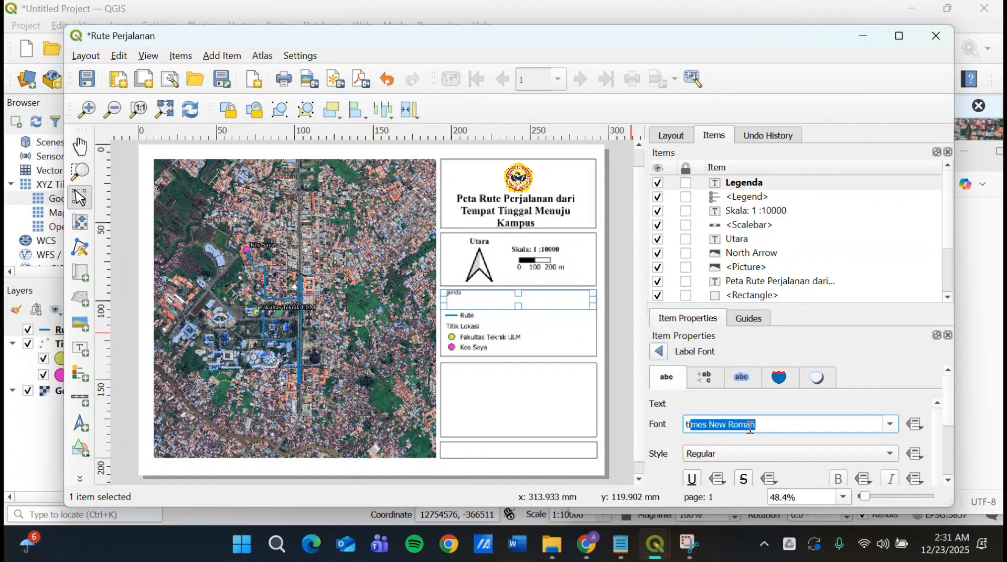
key(Return)
click(757, 452)
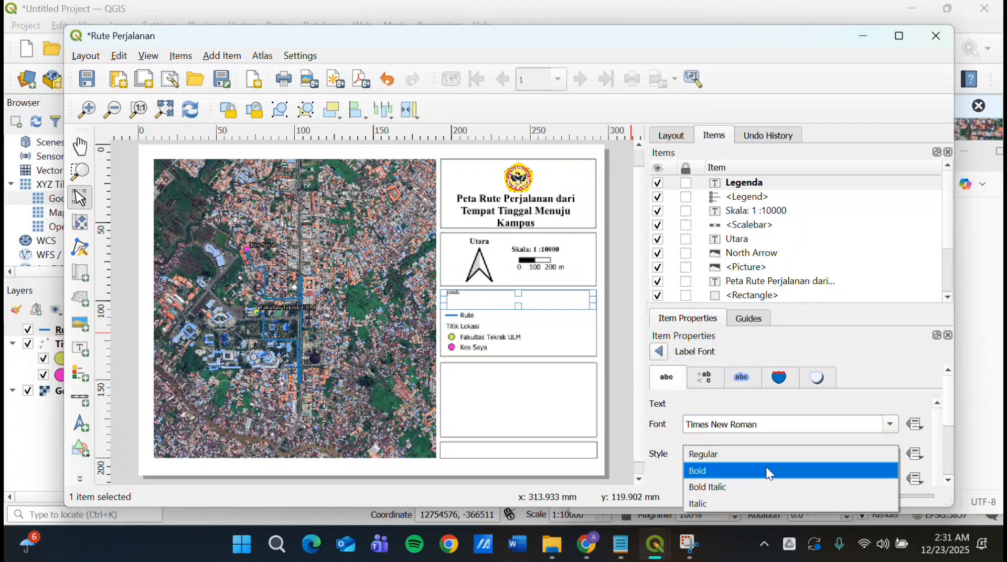
click(766, 467)
Increase the Legenda label's font size to 18 points
scroll(681, 451, down, 3)
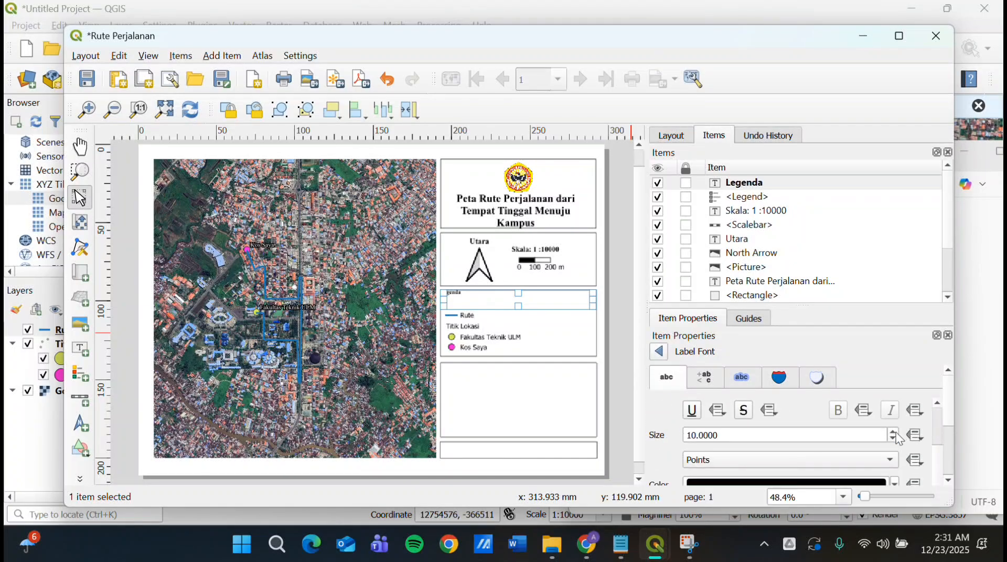
click(894, 432)
click(894, 431)
click(895, 432)
click(895, 432)
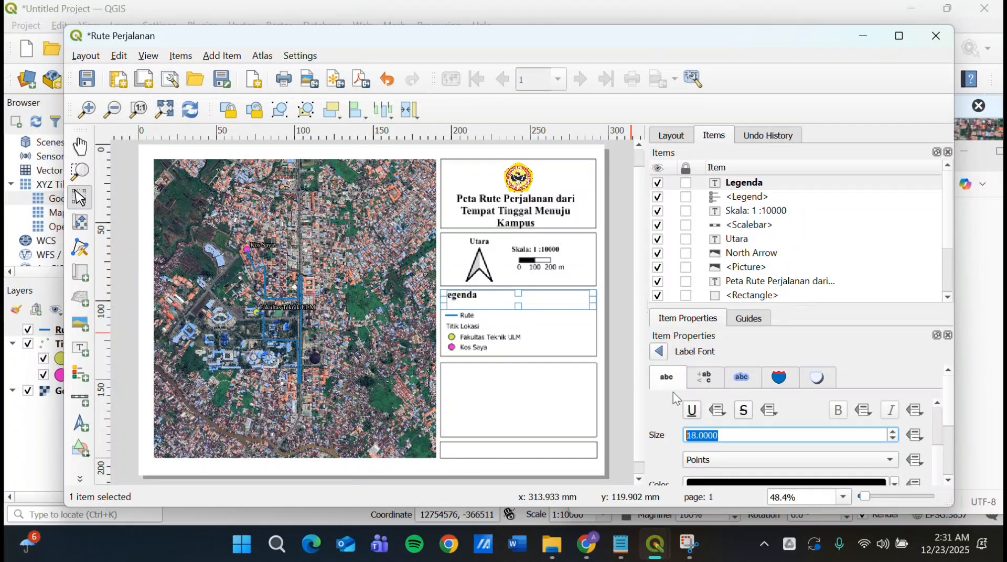
click(658, 351)
Align the Legenda label's text to Center horizontally and Vertical Center vertically
scroll(767, 456, down, 2)
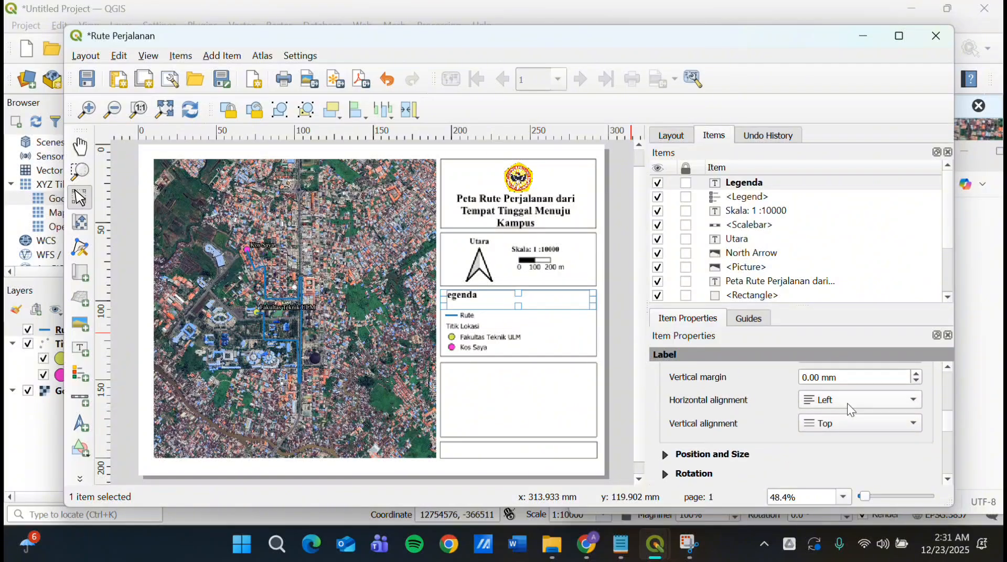
click(848, 404)
click(847, 404)
click(858, 427)
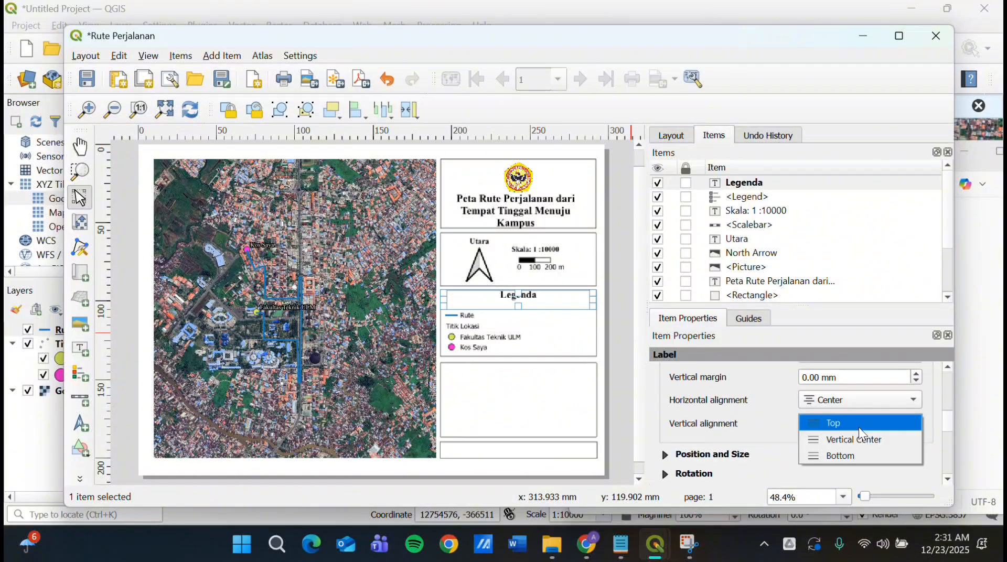
click(860, 433)
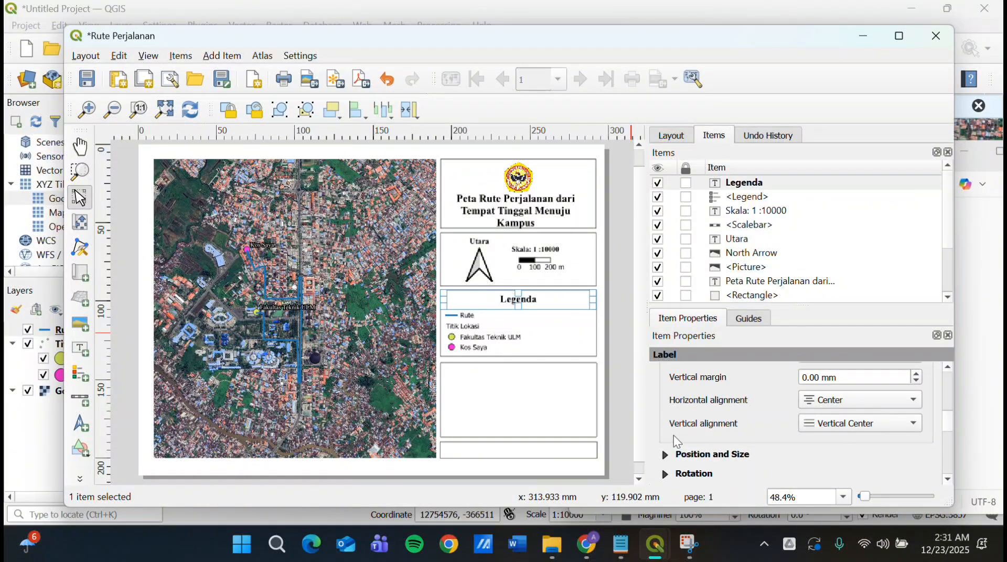
Enable the frame around the Legenda label and deselect it
scroll(668, 435, down, 3)
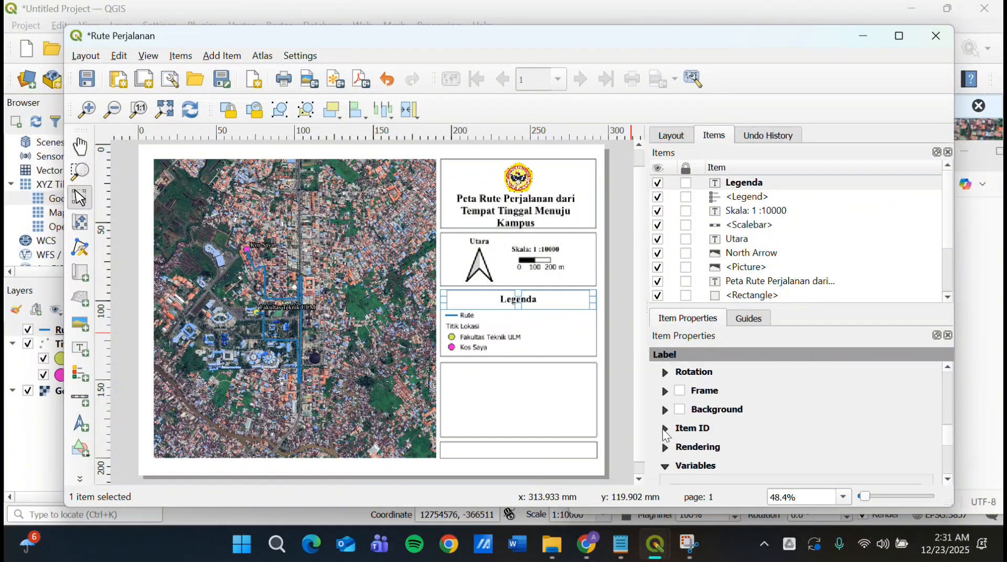
click(680, 387)
click(611, 344)
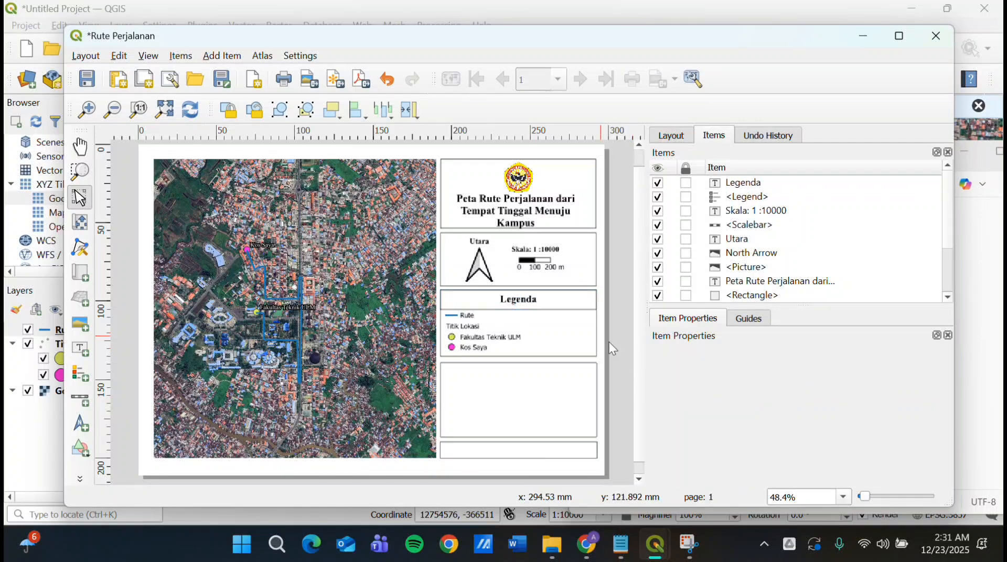
Add a label reading "Kelompok 5" across the upper edge of the empty box below the legend
click(547, 378)
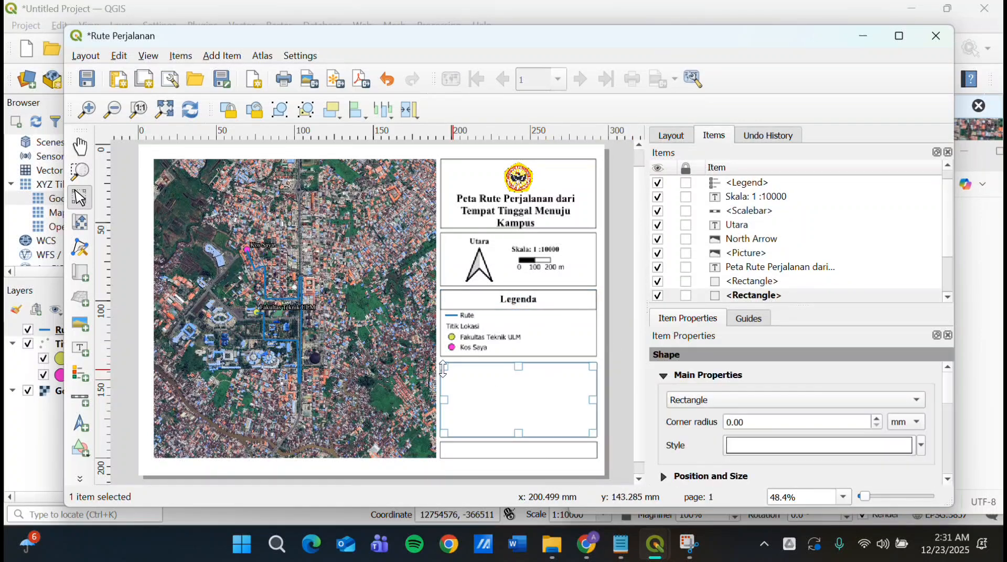
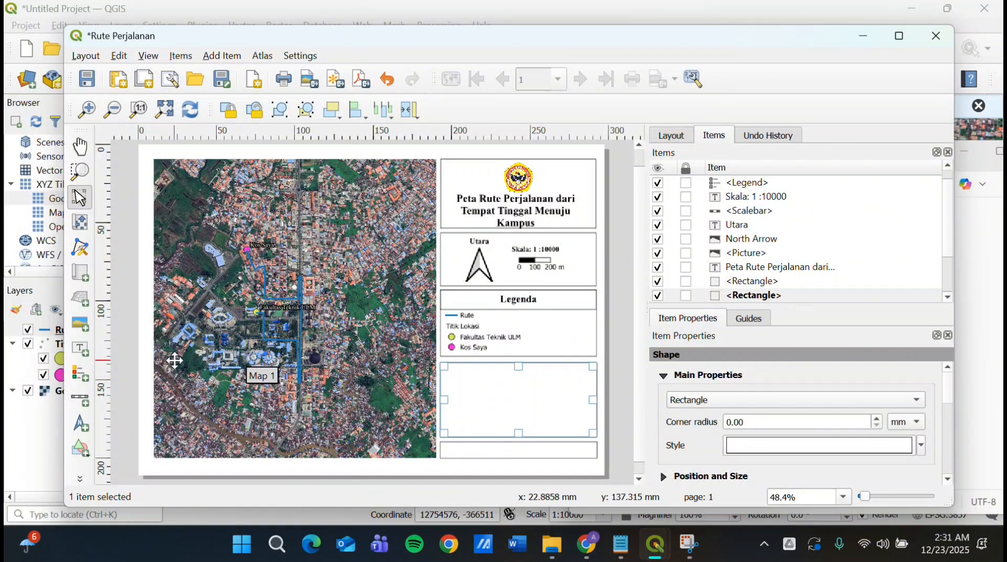
click(77, 355)
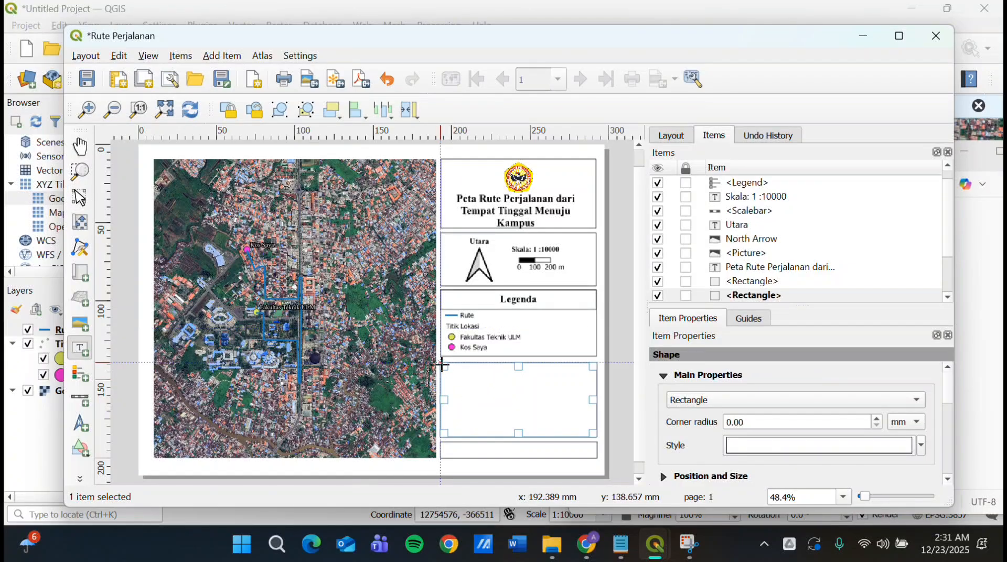
drag(442, 363, 596, 377)
triple_click(743, 409)
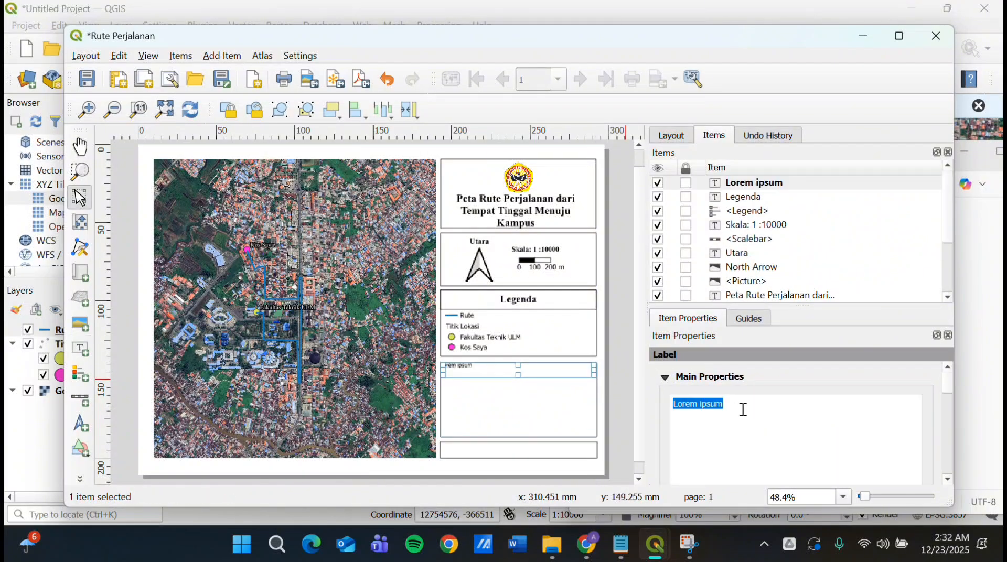
text(kK)
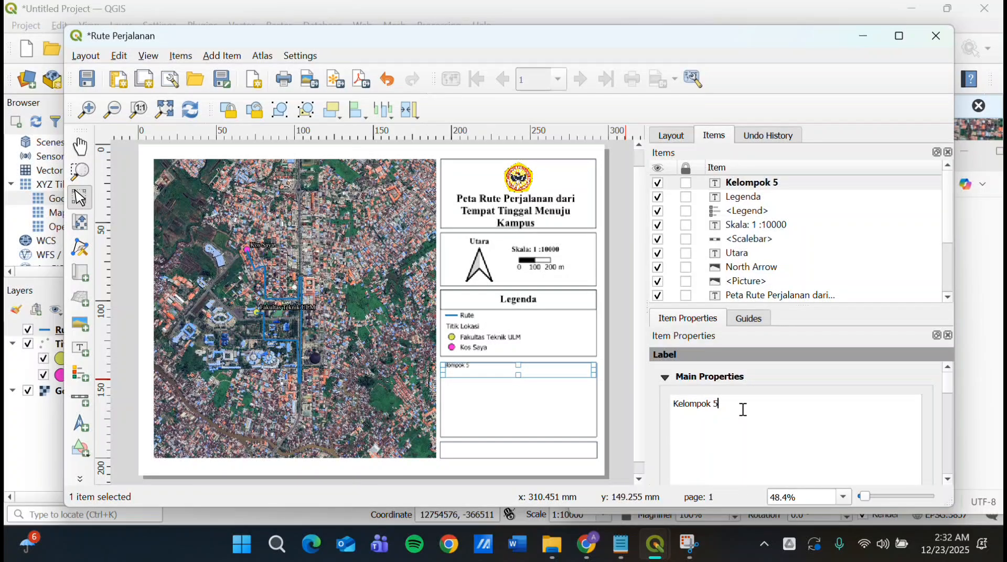
Set the Kelompok 5 label's font to Times New Roman with the Bold style
scroll(660, 429, down, 3)
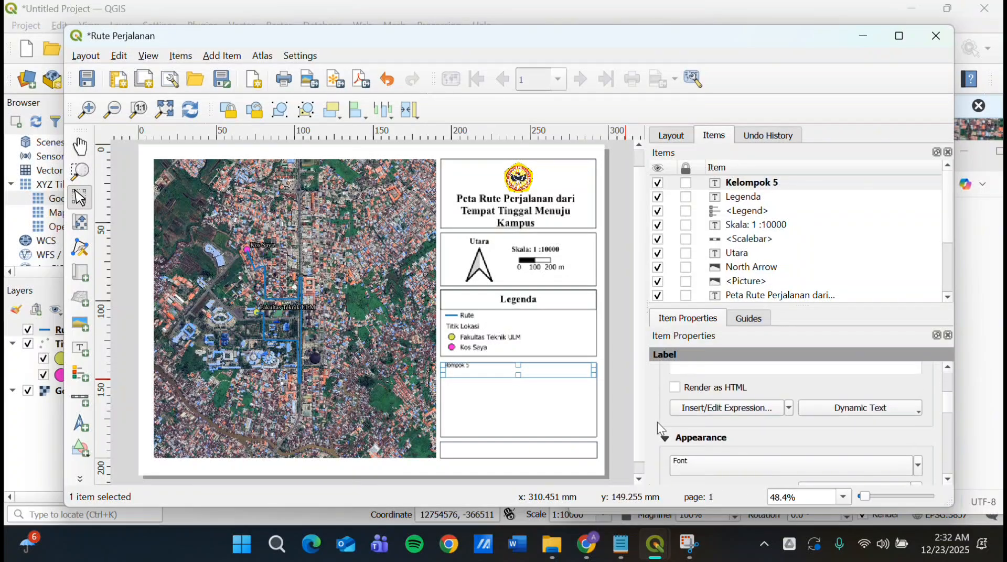
click(693, 463)
triple_click(720, 423)
text(t)
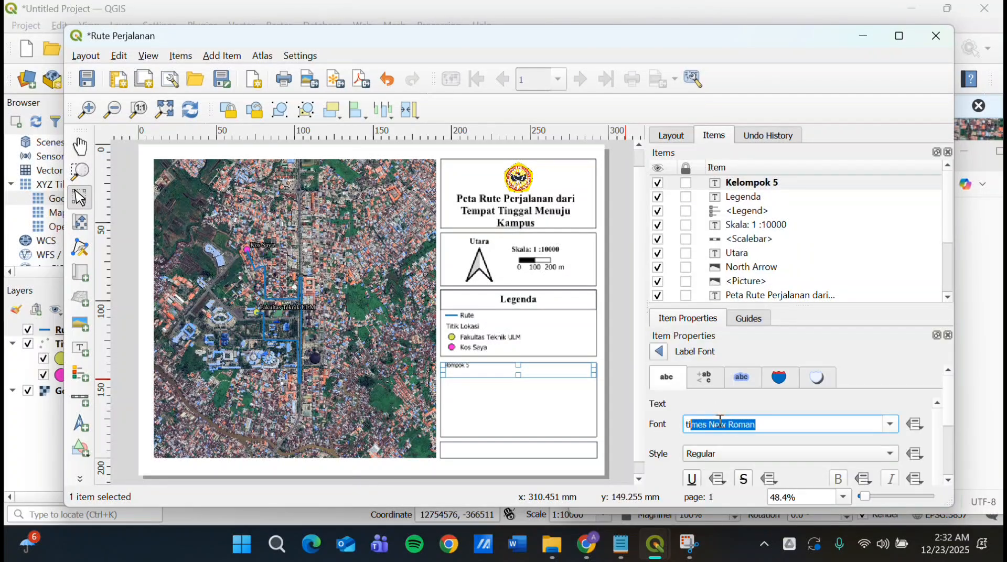
text(im)
key(Return)
click(725, 454)
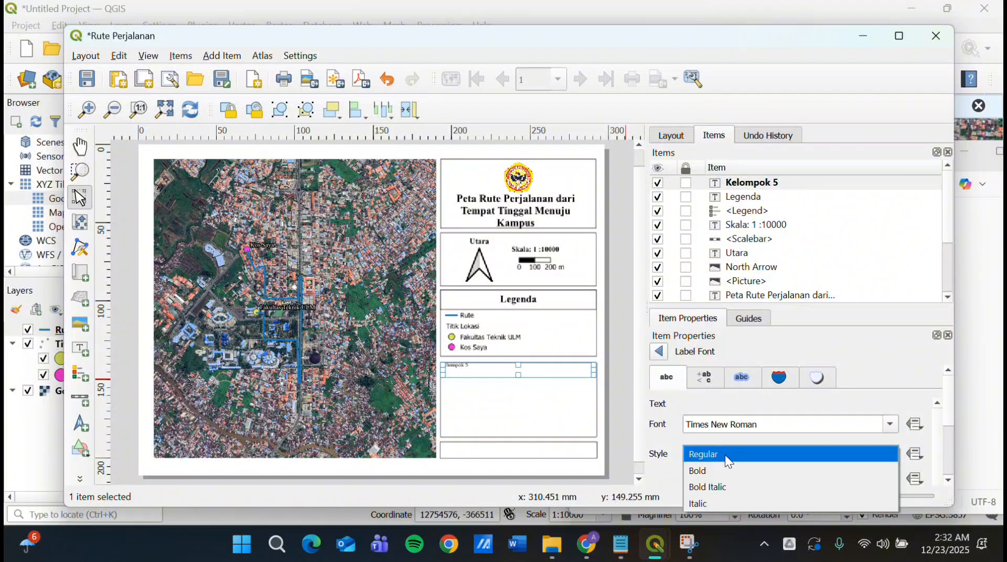
click(731, 463)
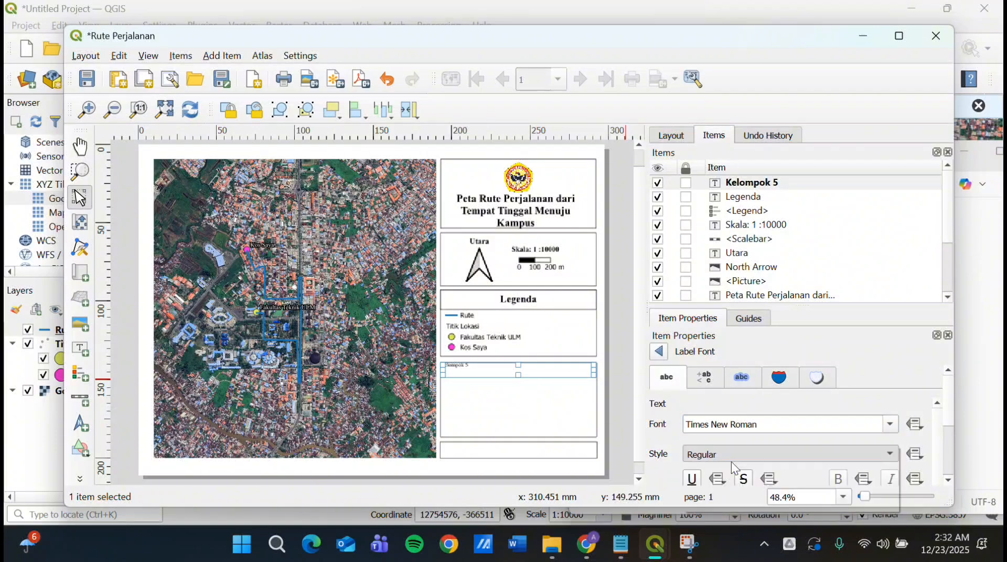
click(696, 454)
click(702, 418)
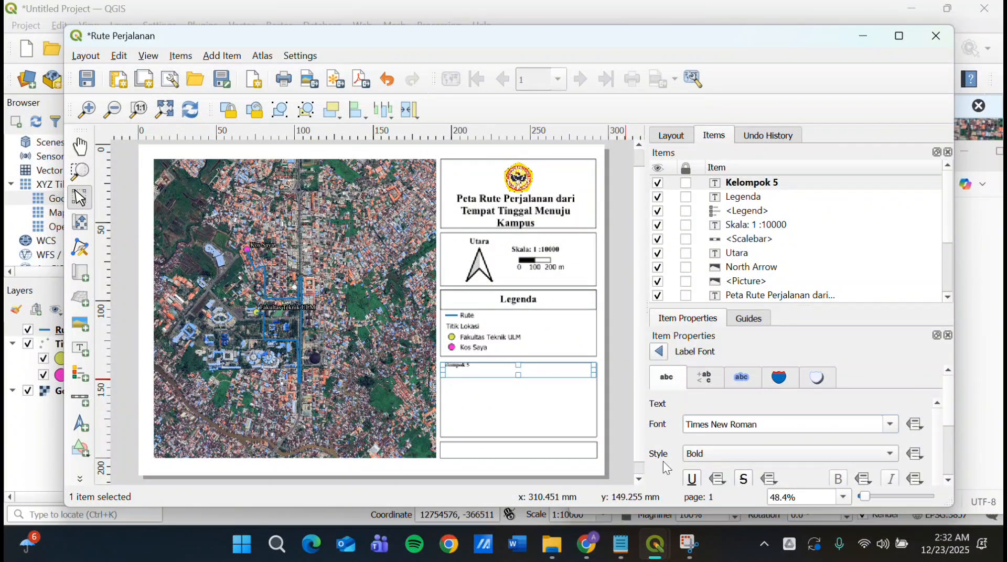
Increase the Kelompok 5 label's font size to 15 points
scroll(665, 461, down, 2)
click(892, 425)
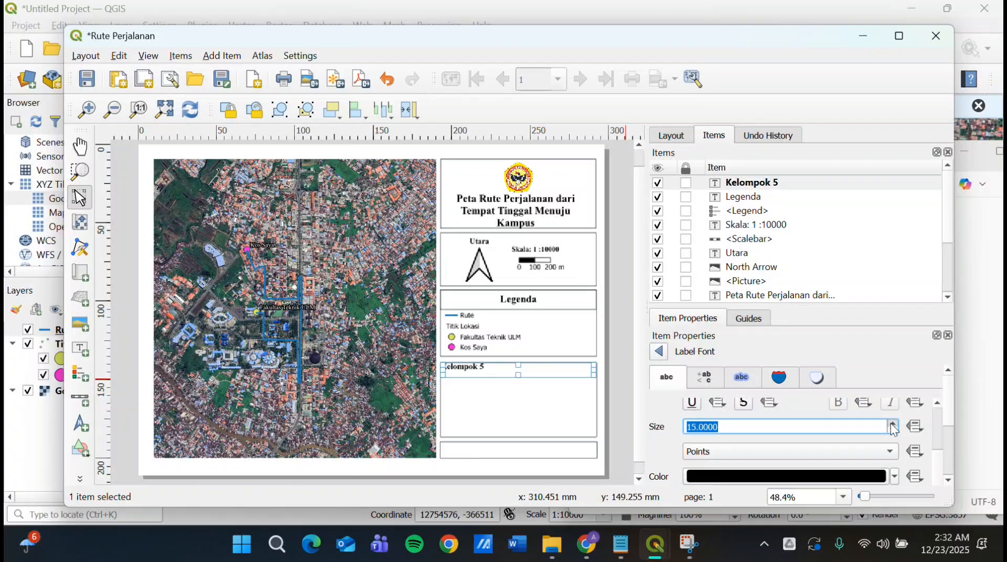
click(658, 352)
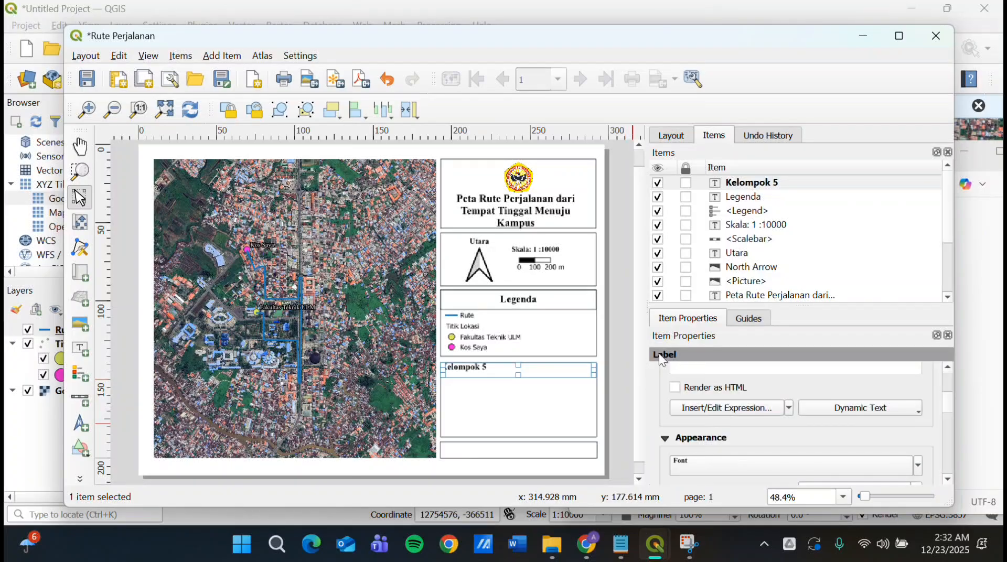
Align the Kelompok 5 label's text to Center horizontally and Vertical Center vertically
scroll(656, 460, down, 2)
scroll(659, 461, down, 1)
click(871, 427)
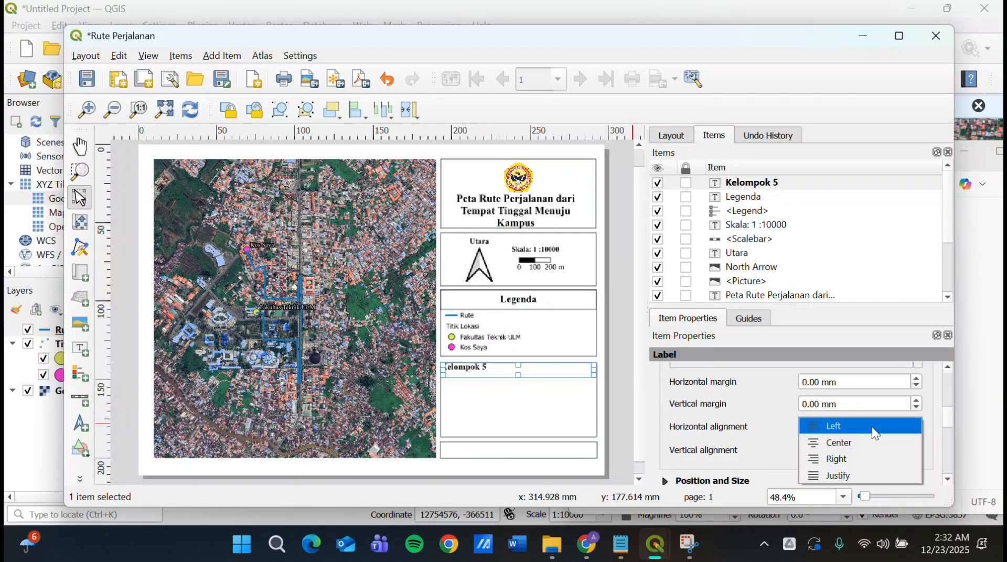
click(872, 442)
click(874, 449)
click(878, 464)
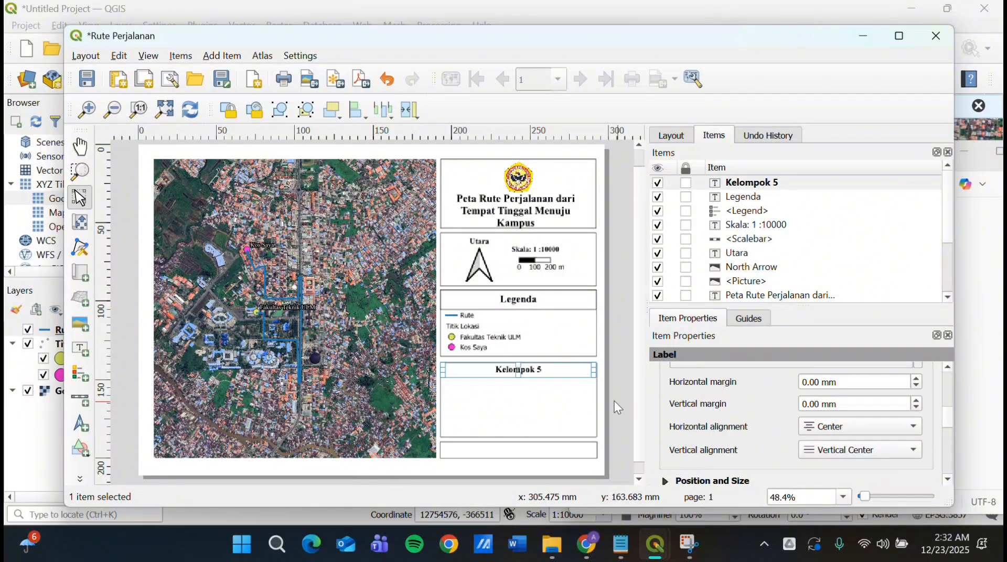
Draw a label filling the space below the Kelompok 5 heading and copy the ten numbered member names from Informasi.txt in Notepad
click(81, 349)
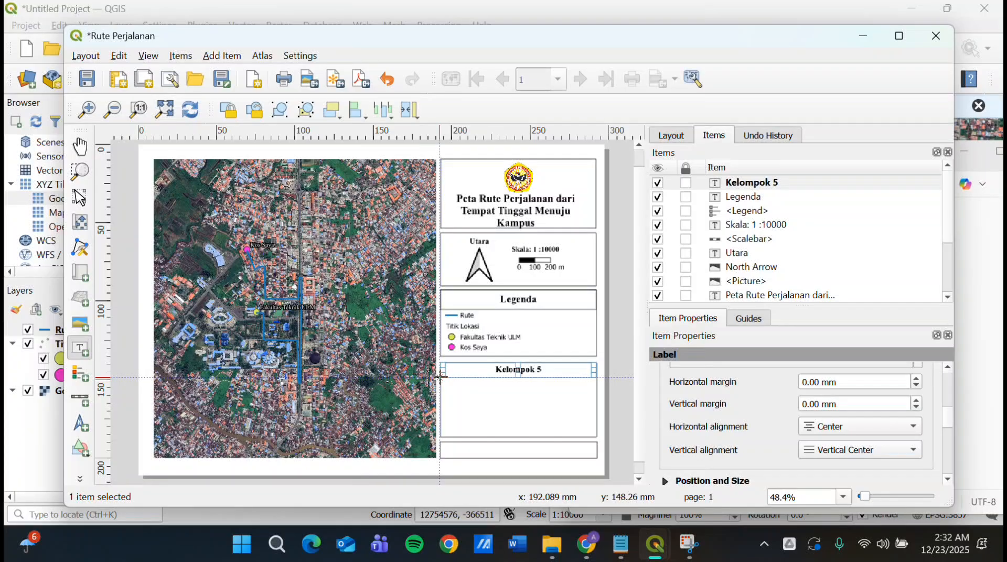
drag(441, 376, 597, 435)
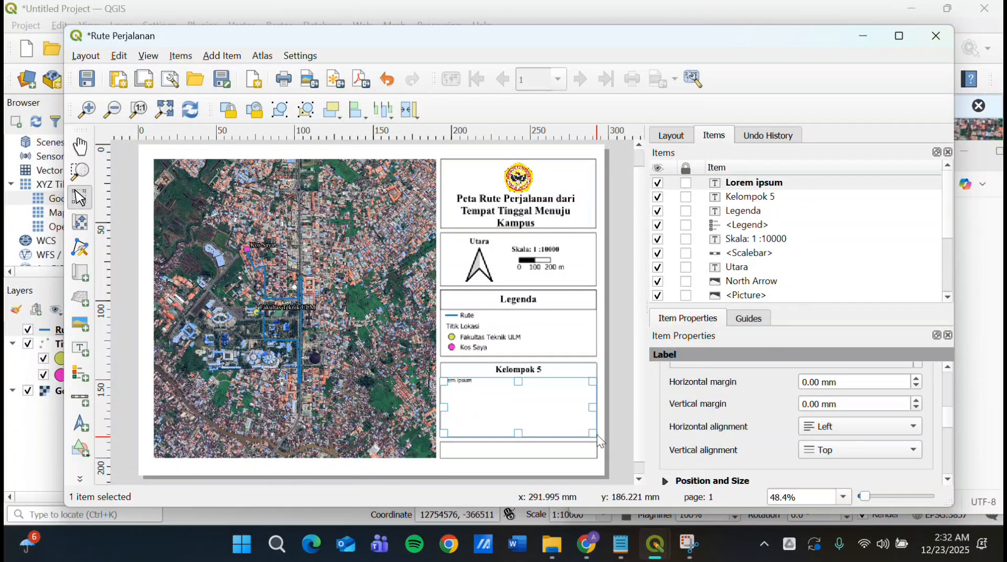
click(629, 552)
scroll(669, 404, down, 3)
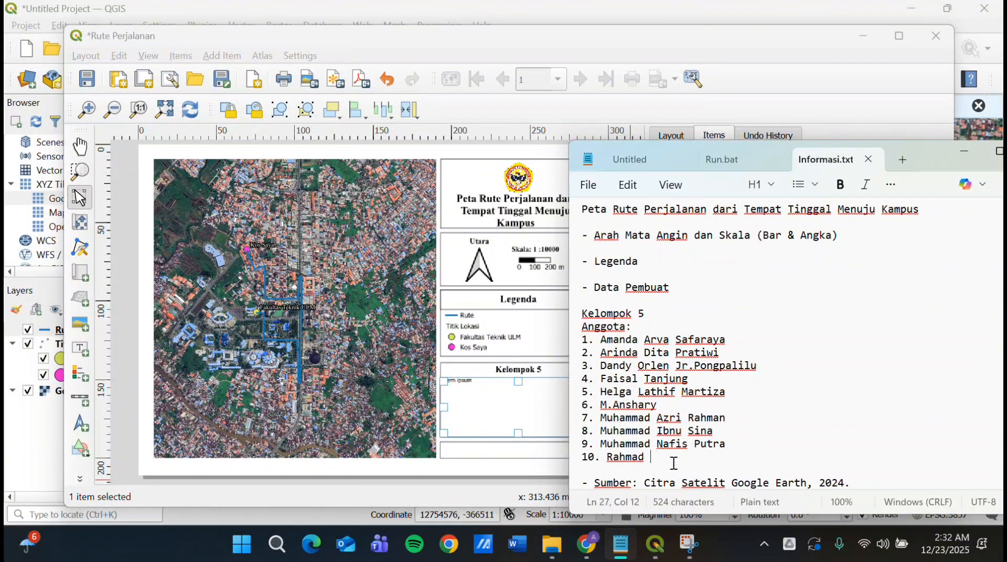
drag(666, 462, 584, 335)
key(ctrl+c)
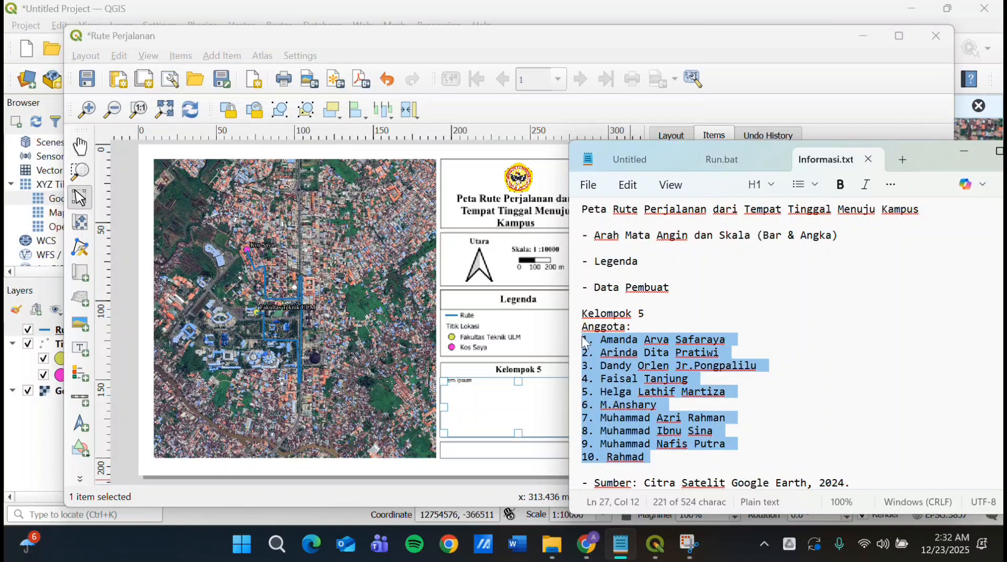
Return to the QGIS layout and replace the new label's placeholder text with the copied list of member names
click(522, 394)
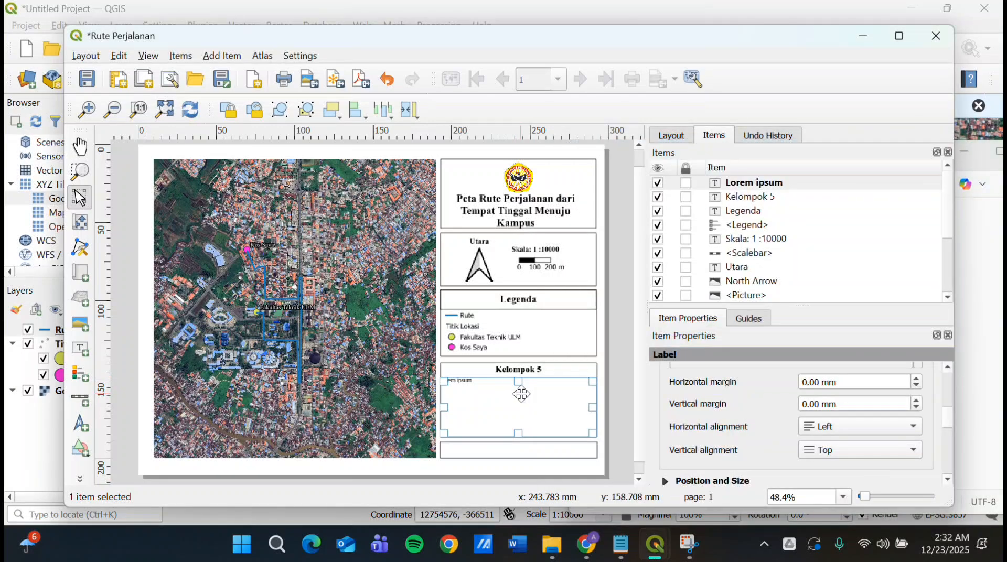
scroll(657, 394, up, 5)
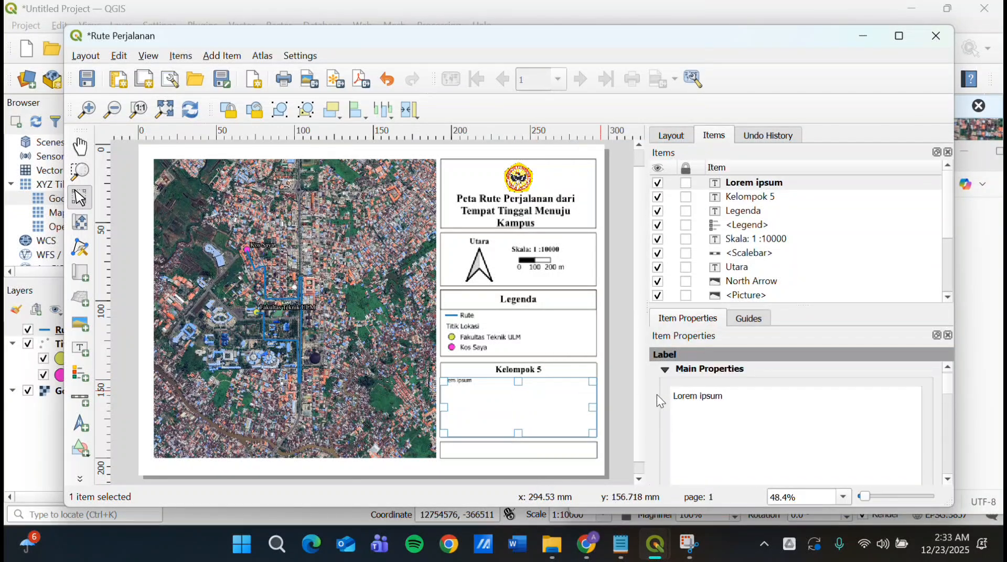
triple_click(719, 398)
key(ctrl+v)
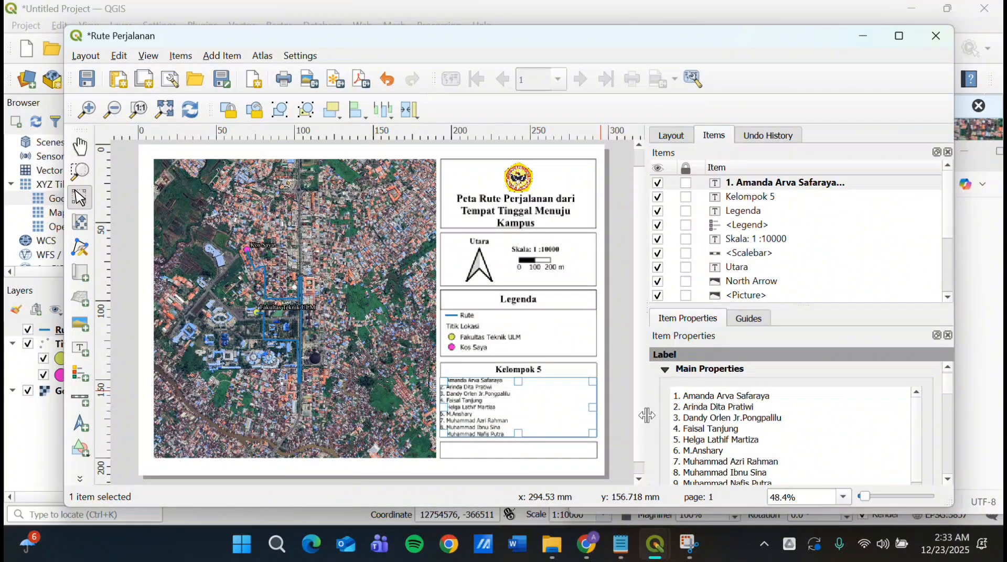
Set the member list label's font to Times New Roman, Regular style, at 9 points
scroll(657, 423, down, 5)
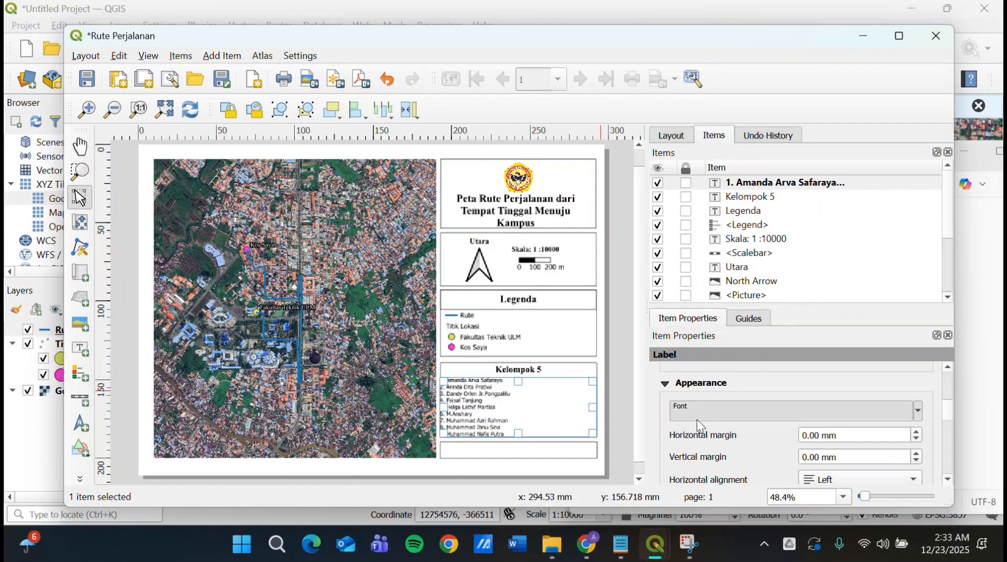
click(700, 414)
triple_click(762, 427)
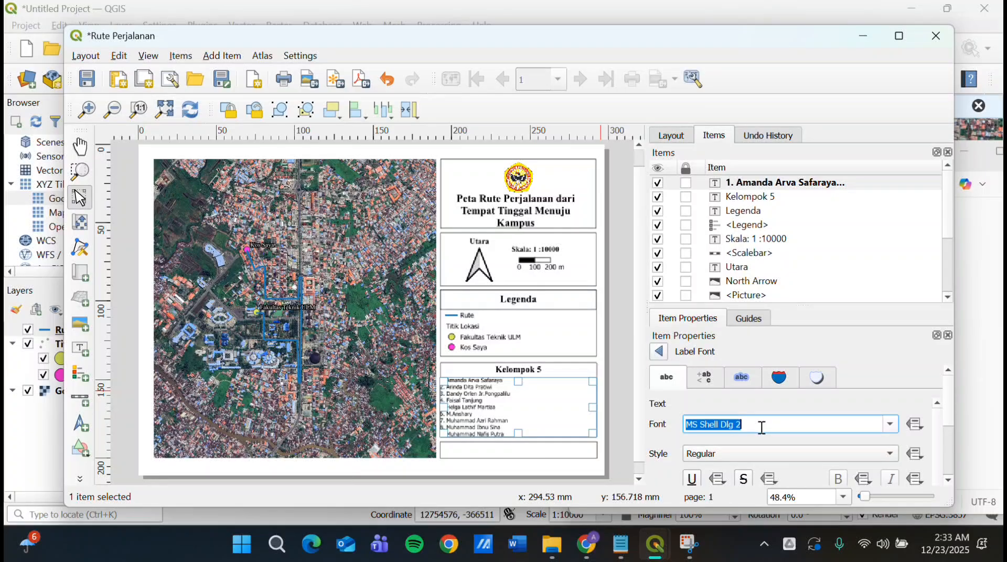
text(T)
key(Return)
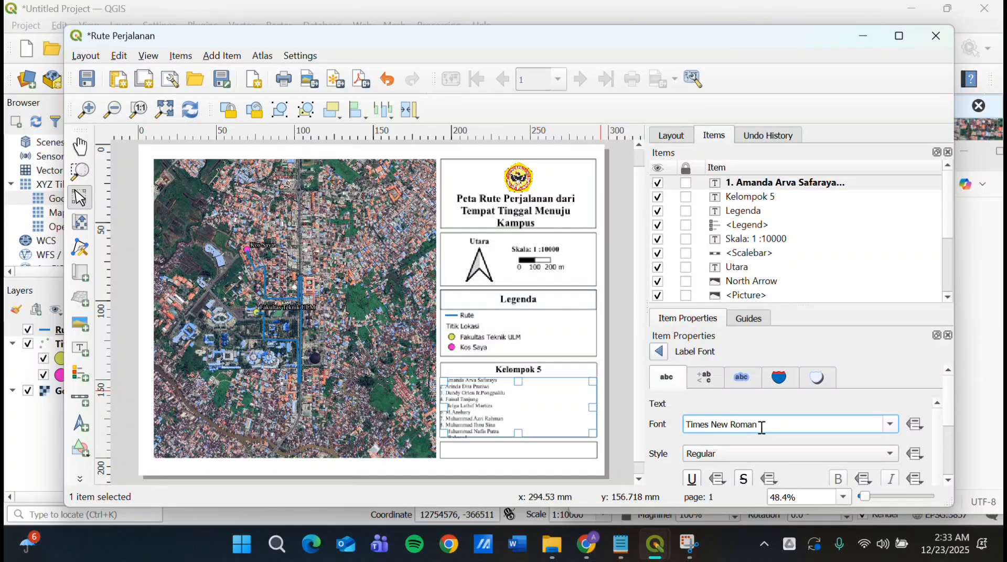
click(787, 455)
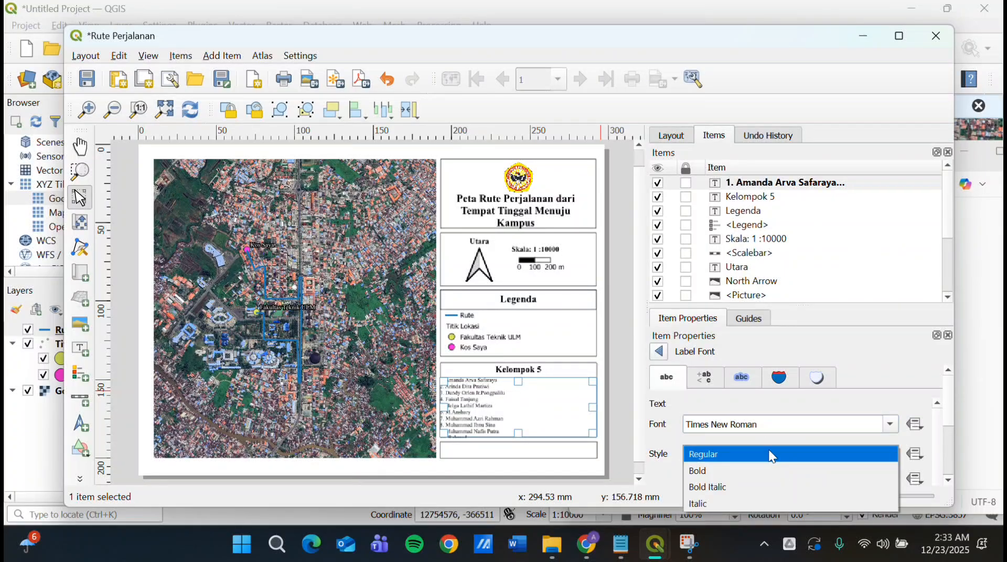
click(768, 452)
scroll(662, 455, down, 2)
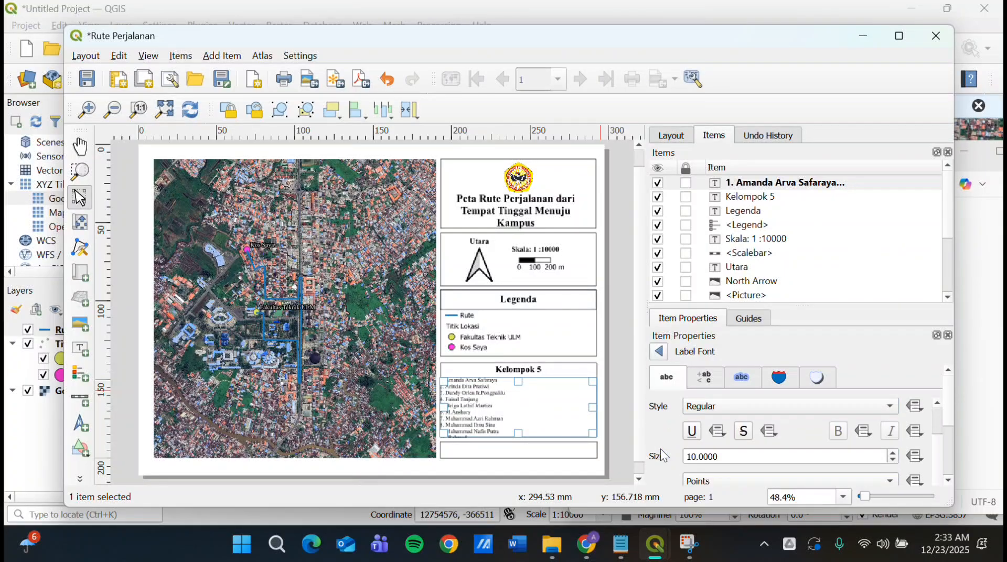
click(892, 463)
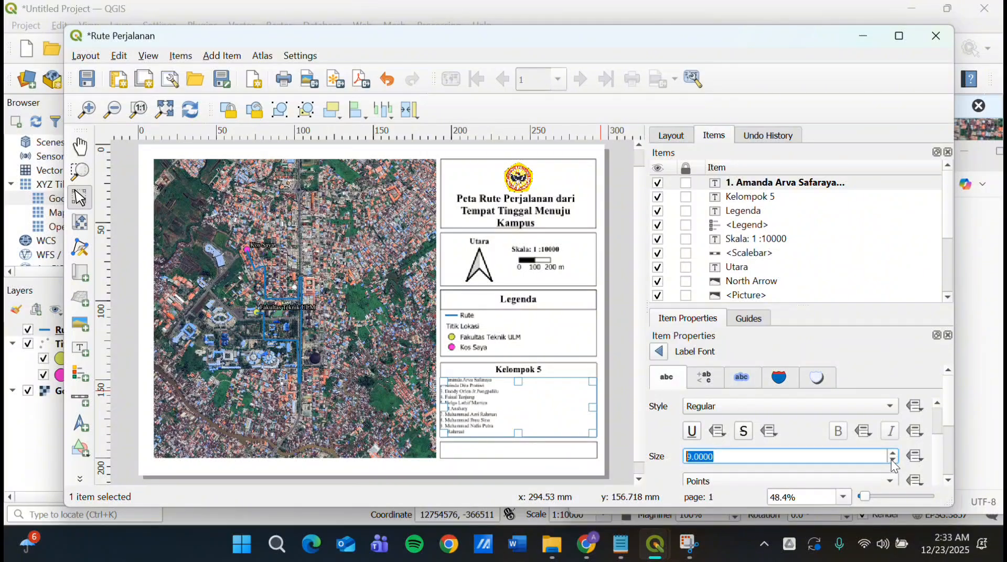
Nudge the member list label slightly right and down inside its box, and deselect it
click(576, 393)
key(Right)
key(Down)
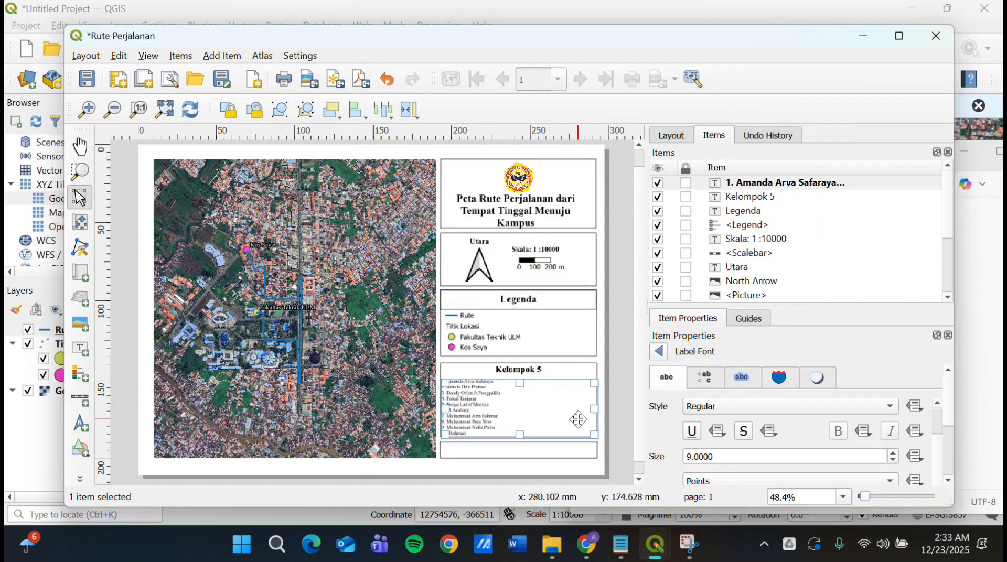
click(621, 441)
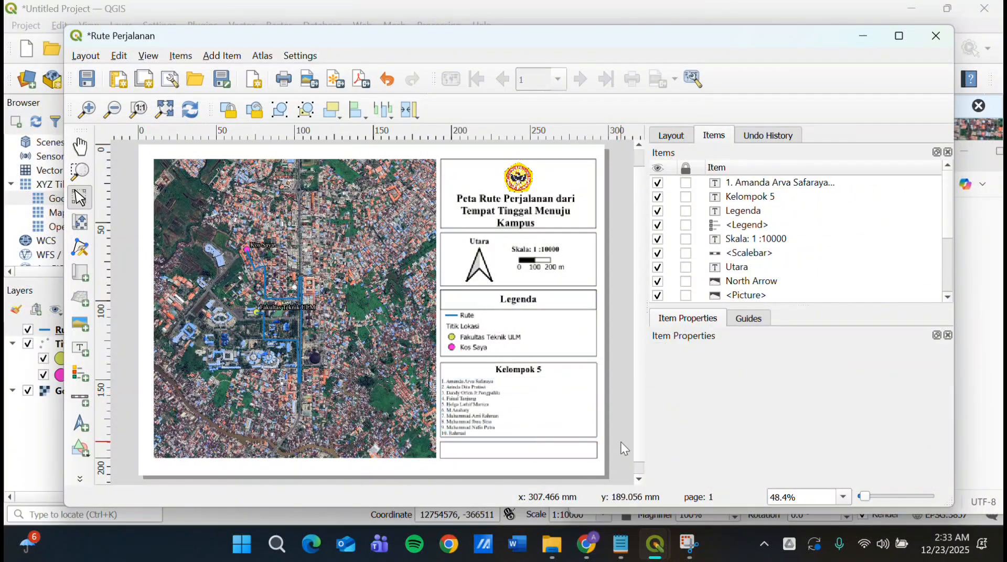
Enable the frame around the Kelompok 5 label and deselect it
click(519, 379)
click(518, 370)
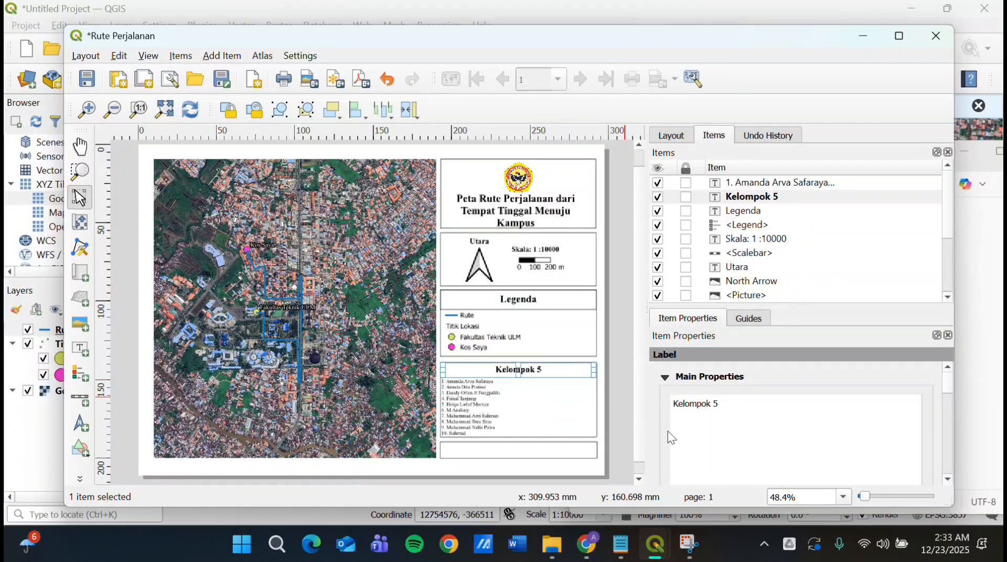
scroll(666, 432, down, 10)
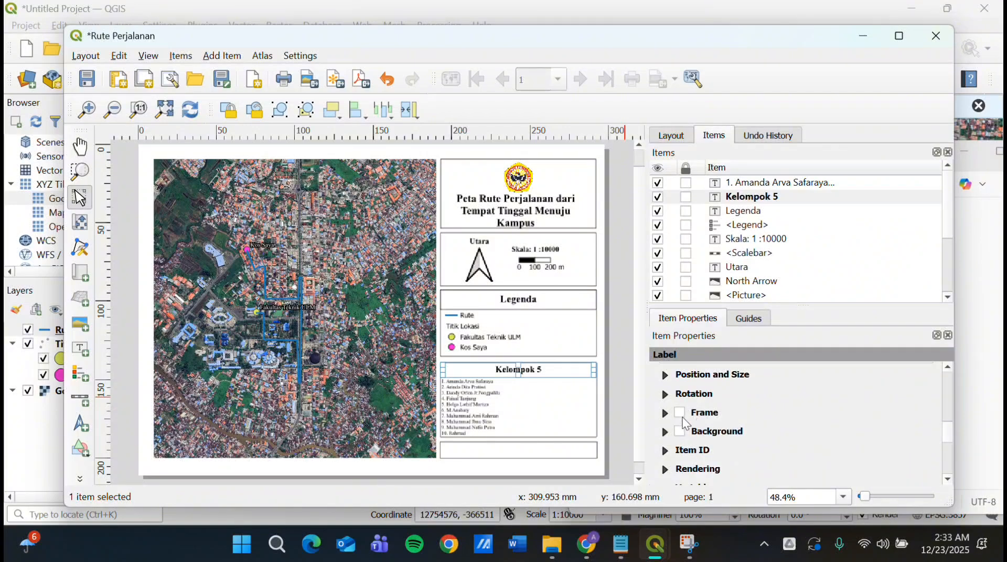
click(679, 412)
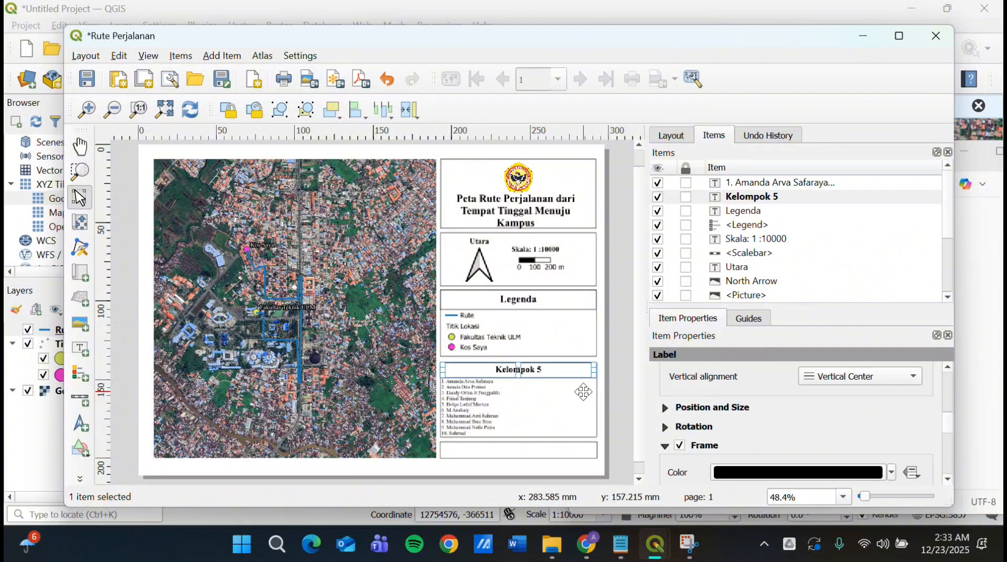
click(619, 399)
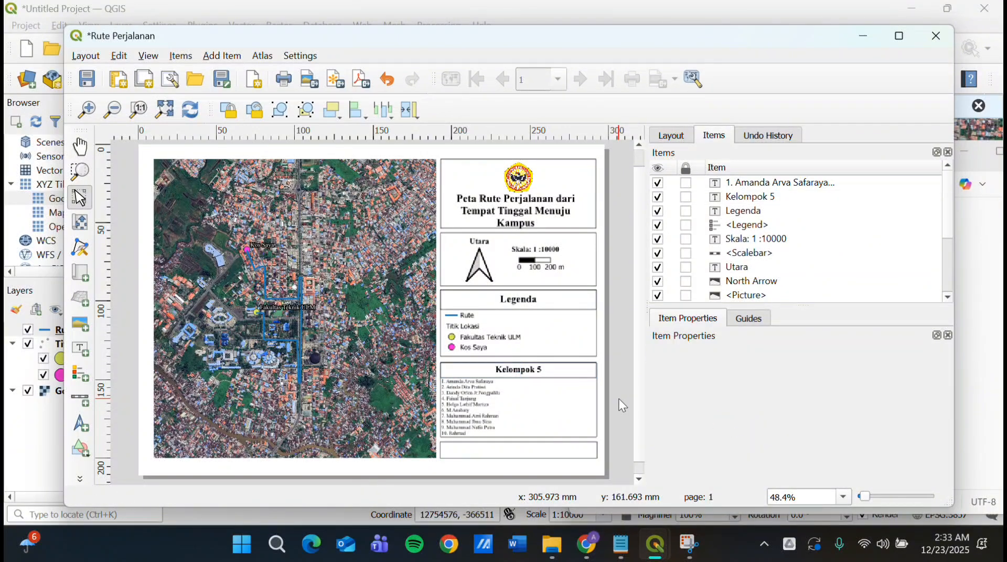
Reduce the Kelompok 5 label's height from its lower edge and shift the member list slightly up beneath it
click(565, 368)
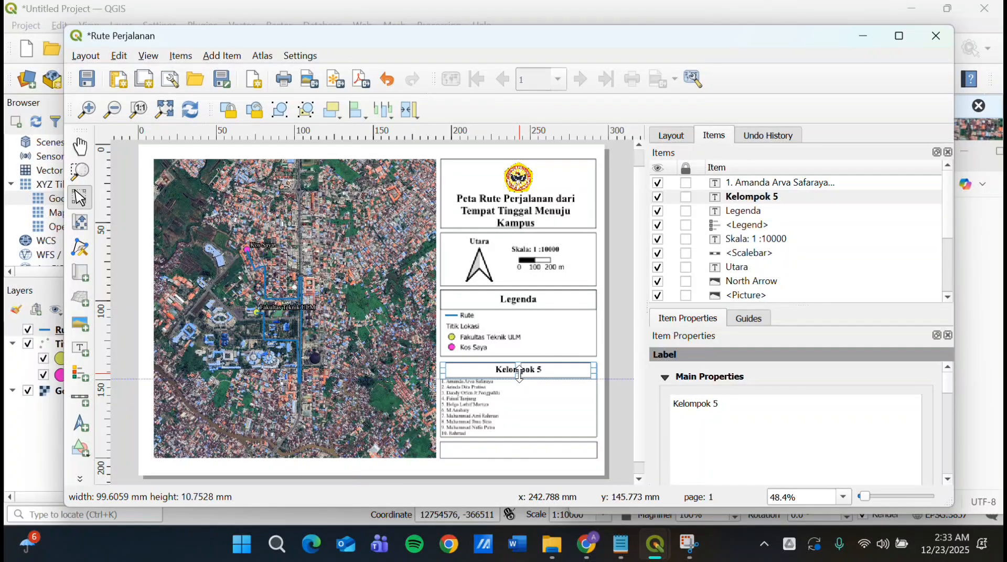
mouse_move(520, 370)
mouse_down()
mouse_move(525, 378)
mouse_move(524, 368)
mouse_up()
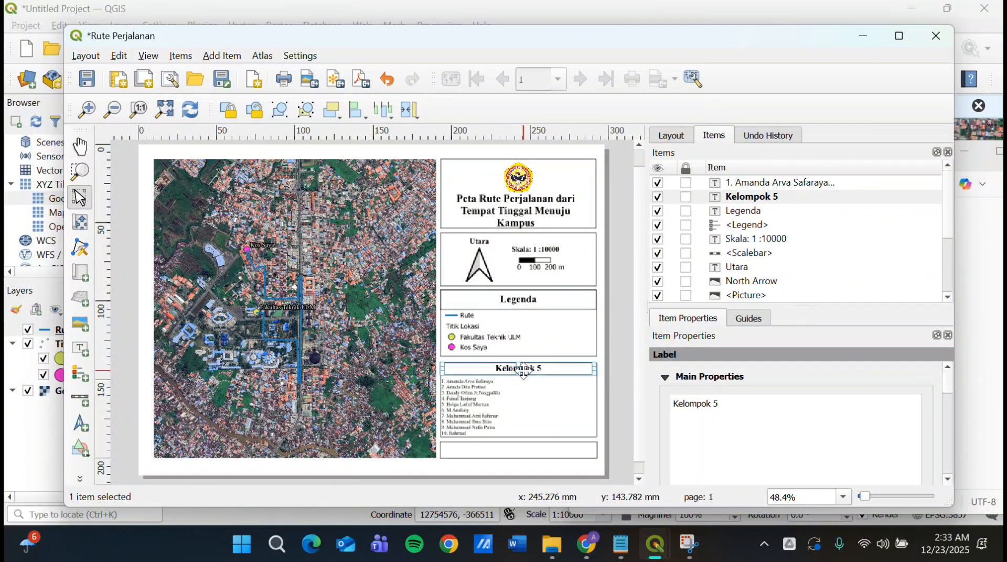
click(543, 398)
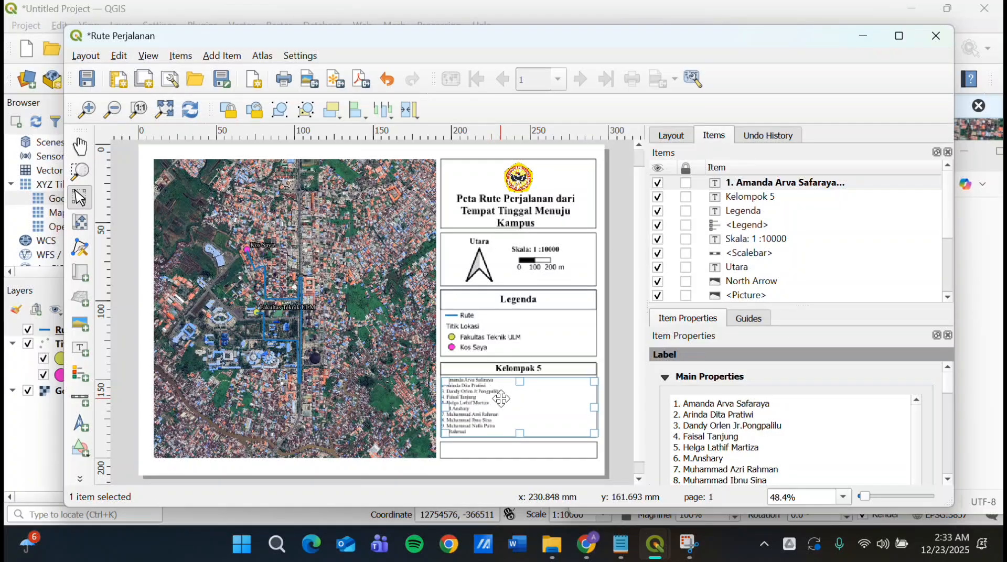
click(612, 412)
Draw a new label filling the empty box below the member list
click(463, 458)
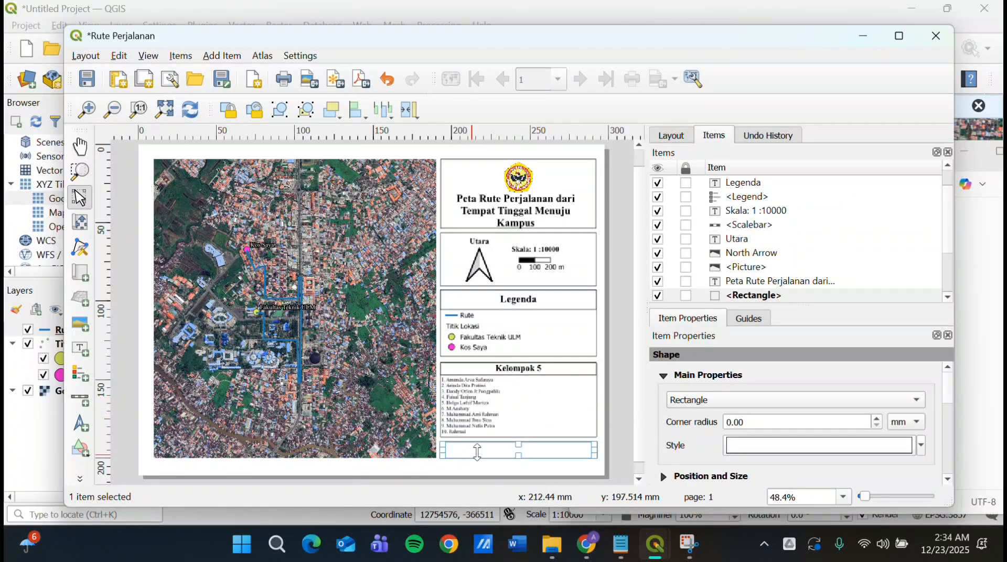
click(84, 348)
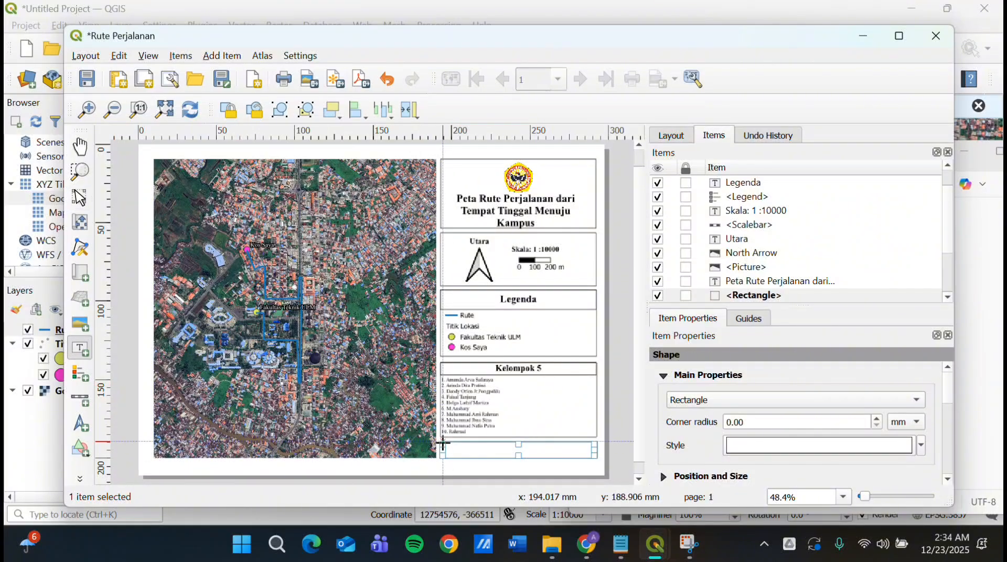
drag(443, 443, 596, 458)
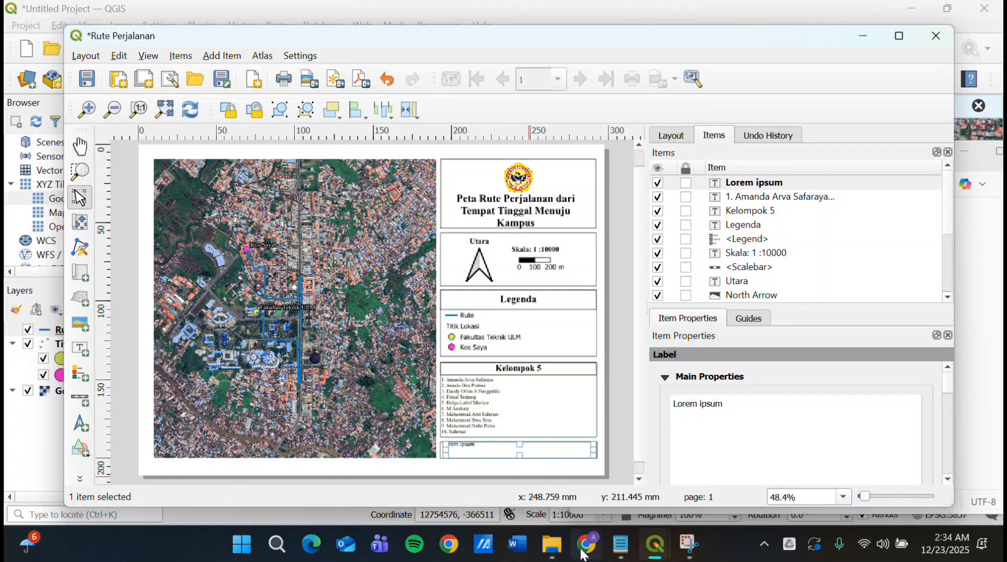
mouse_move(584, 555)
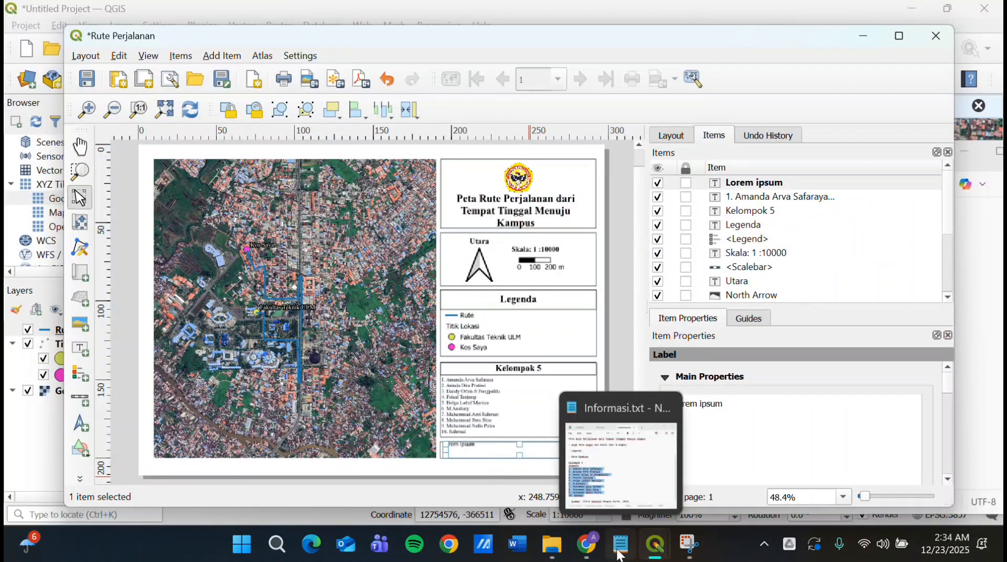
Copy the source line from the Informasi.txt notes and replace the new label's text with "Sumber: Citra Satelit Google Earth, 2024."
click(620, 555)
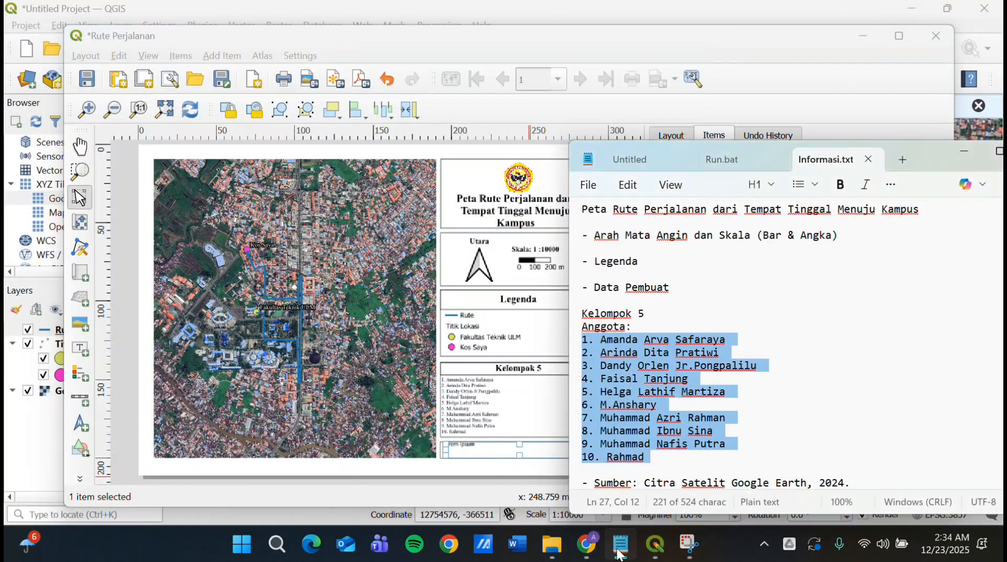
click(672, 446)
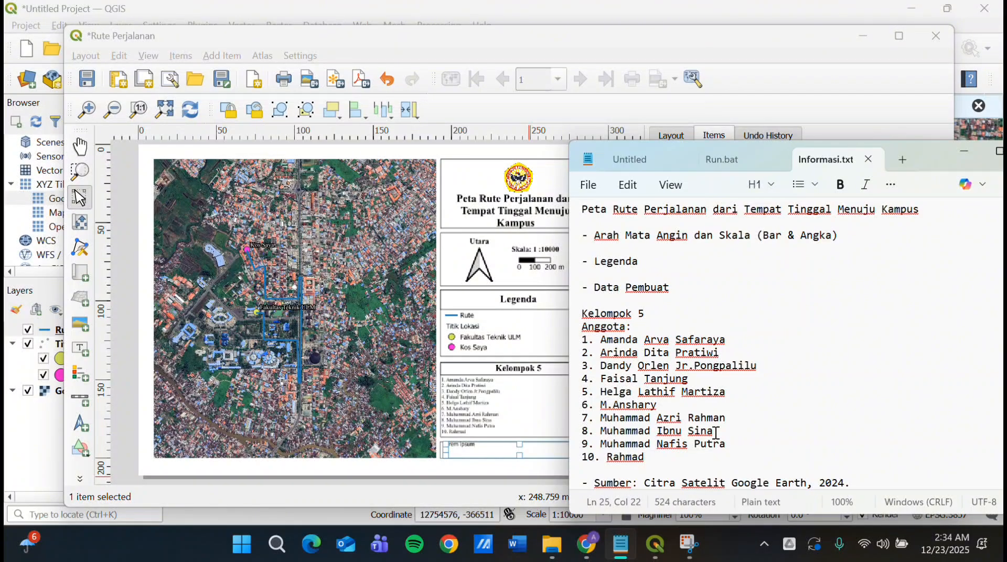
click(761, 459)
drag(849, 480, 597, 489)
key(ctrl+c)
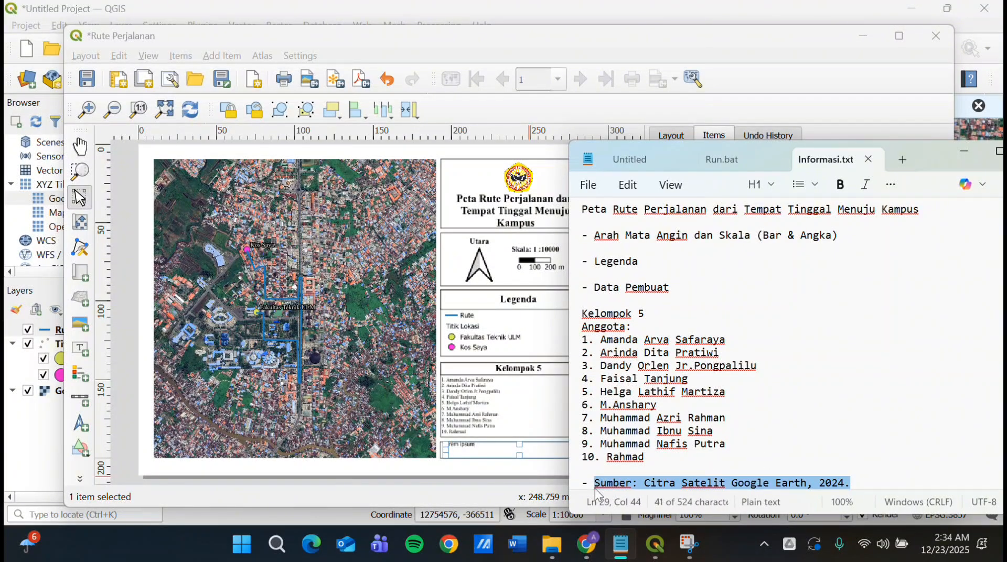
click(504, 447)
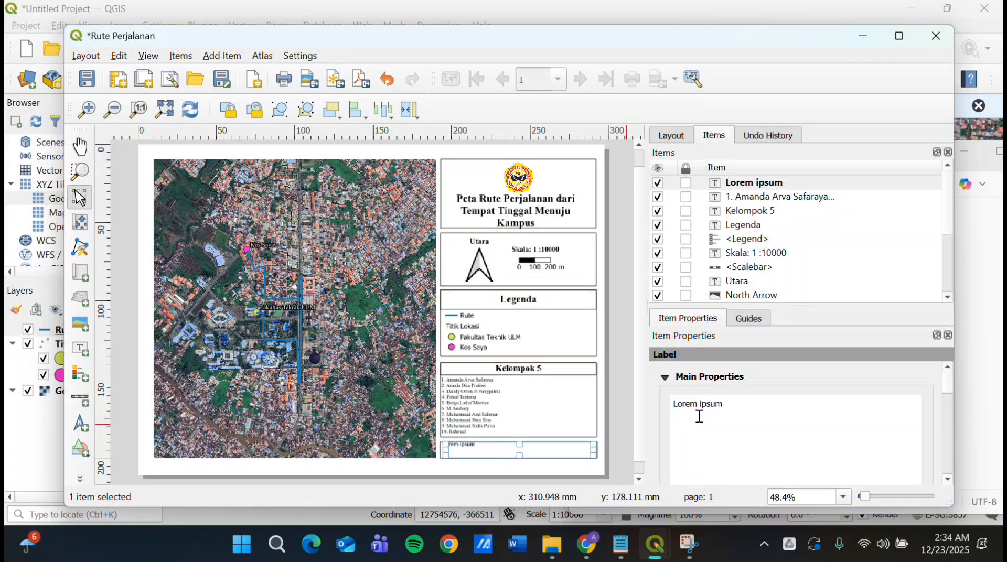
key(ctrl+a)
key(ctrl+v)
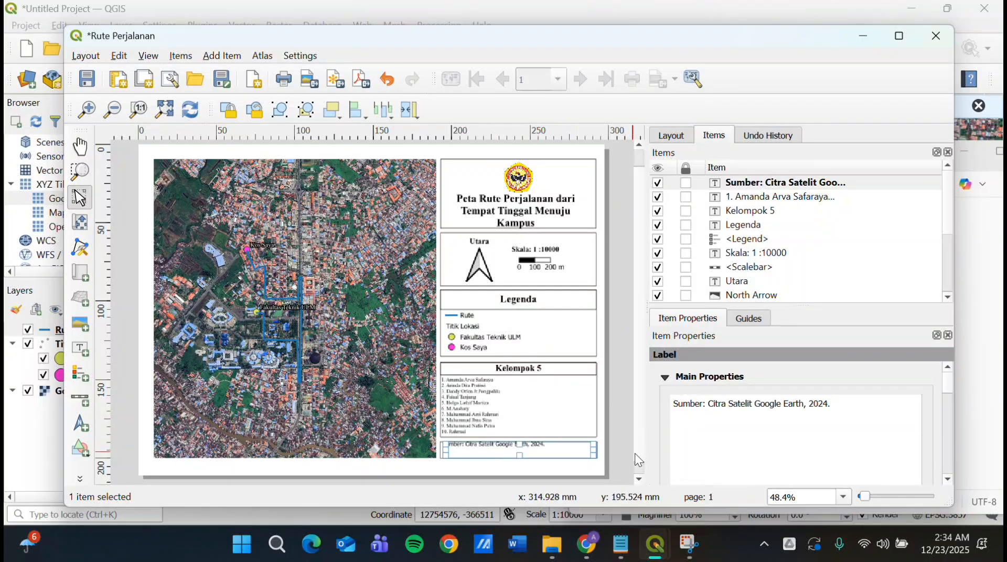
Set the source label's font to Times New Roman
scroll(659, 457, down, 5)
click(687, 460)
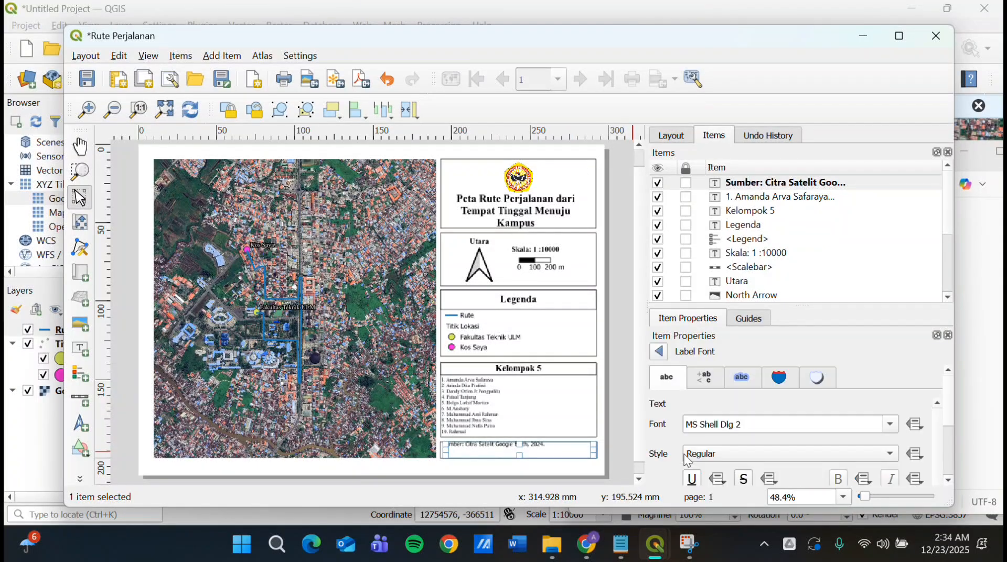
triple_click(717, 429)
text(tij)
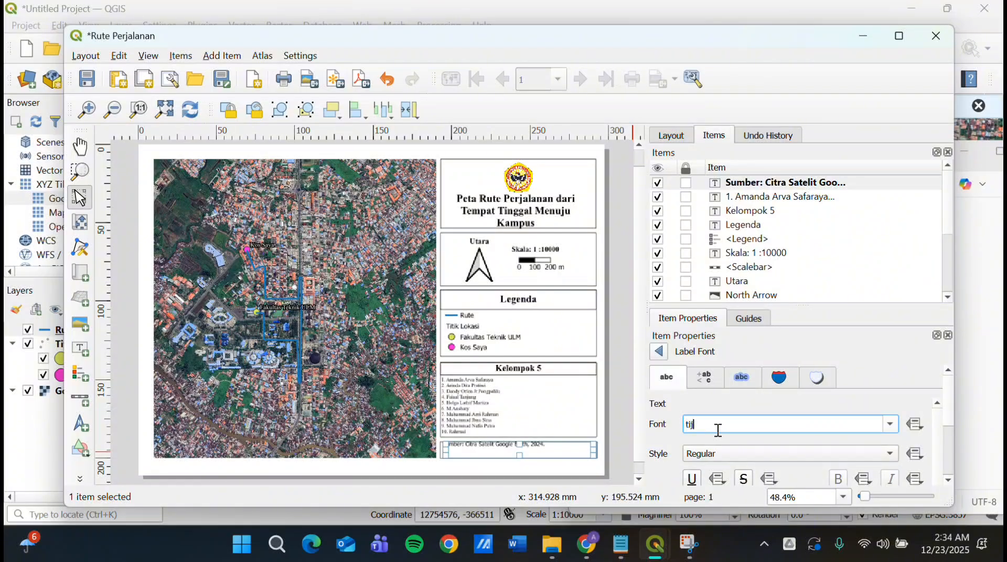
text(mes New Roman)
key(Return)
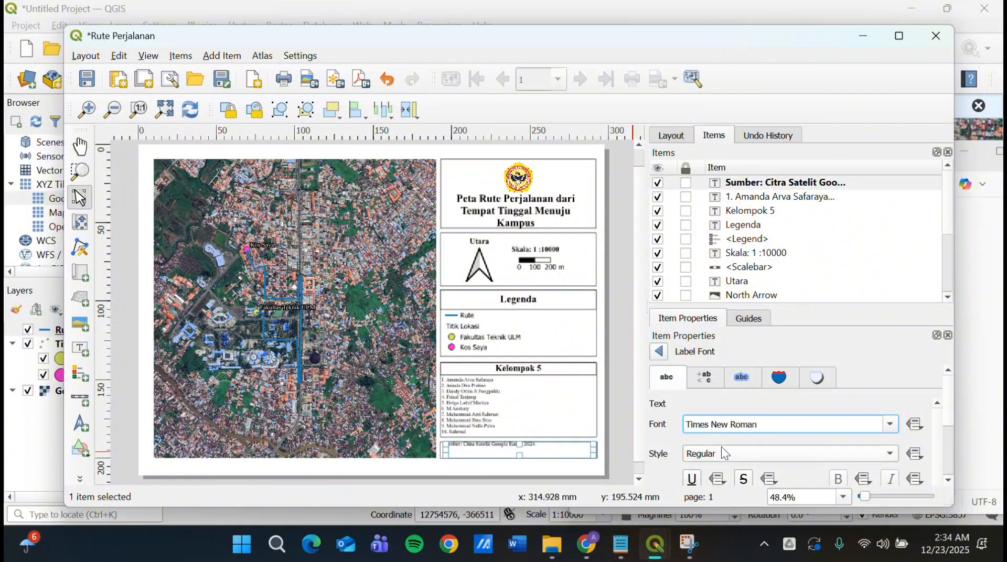
Set the source label's font size to 14 points and return to the label's main properties
scroll(670, 461, down, 3)
scroll(885, 424, up, 1)
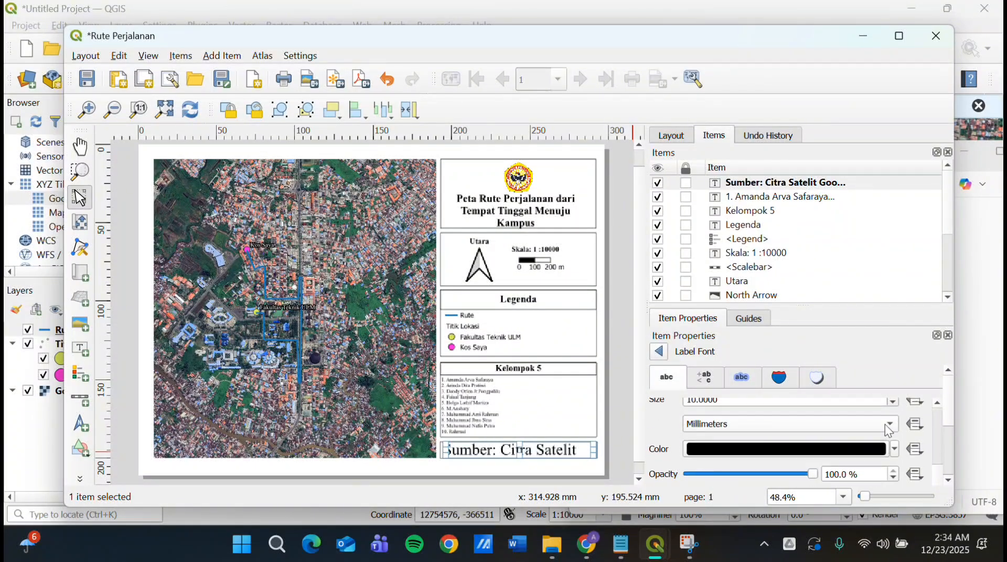
scroll(885, 423, down, 1)
scroll(902, 424, up, 2)
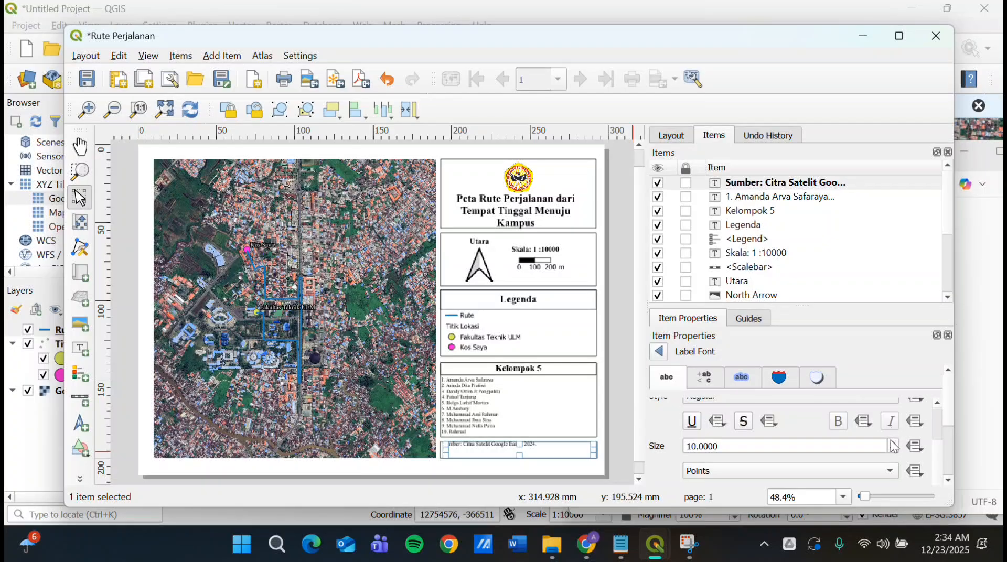
scroll(894, 447, up, 3)
scroll(894, 446, up, 1)
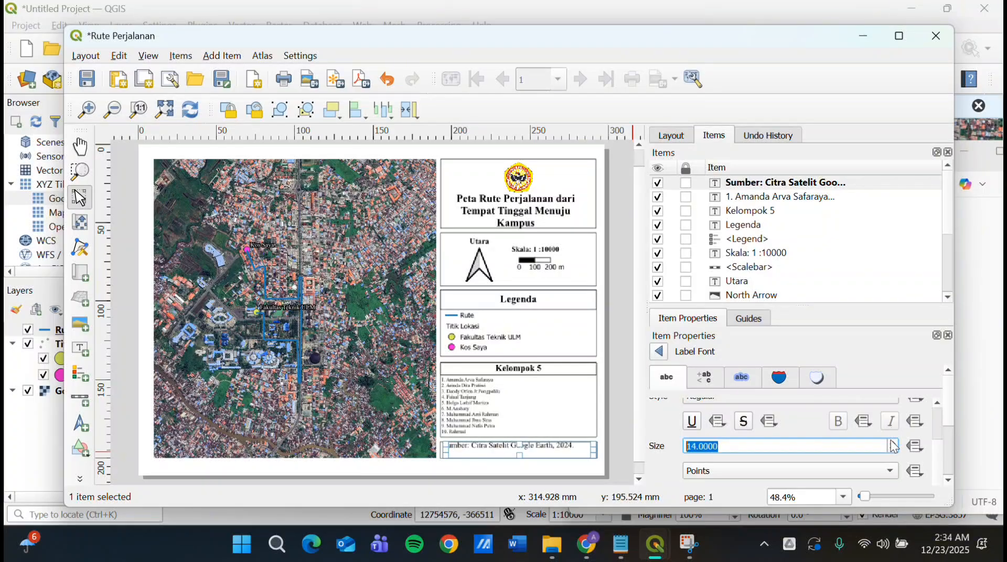
click(659, 349)
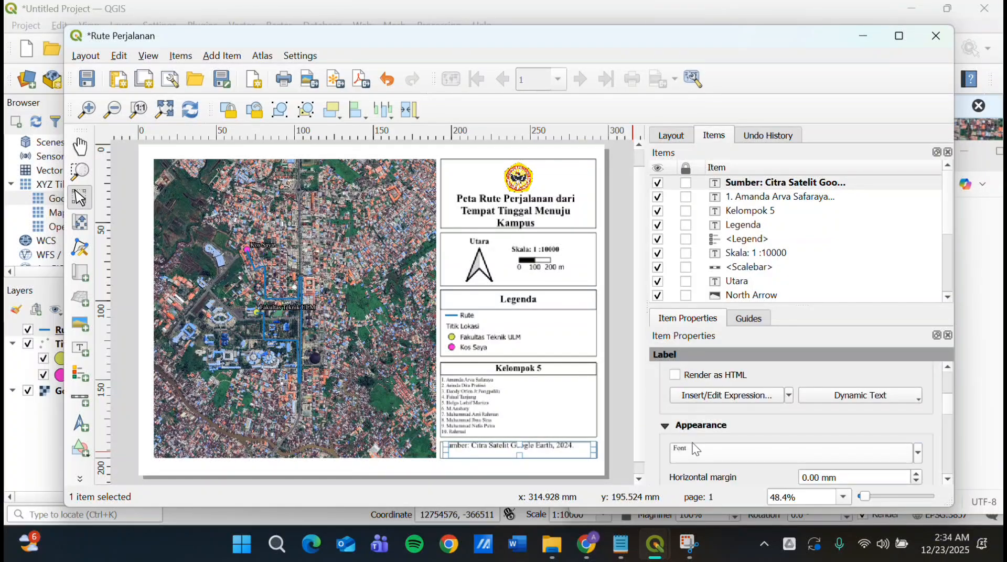
Center the source label's text horizontally and vertically, then extend its left edge to the box border and deselect it
scroll(682, 474, down, 2)
click(812, 475)
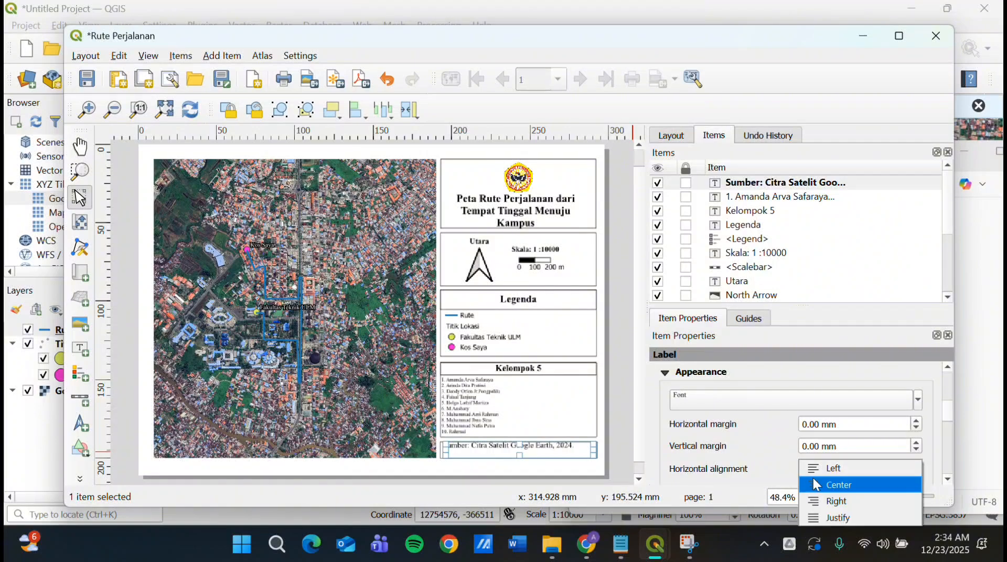
click(820, 484)
scroll(755, 473, down, 2)
click(829, 440)
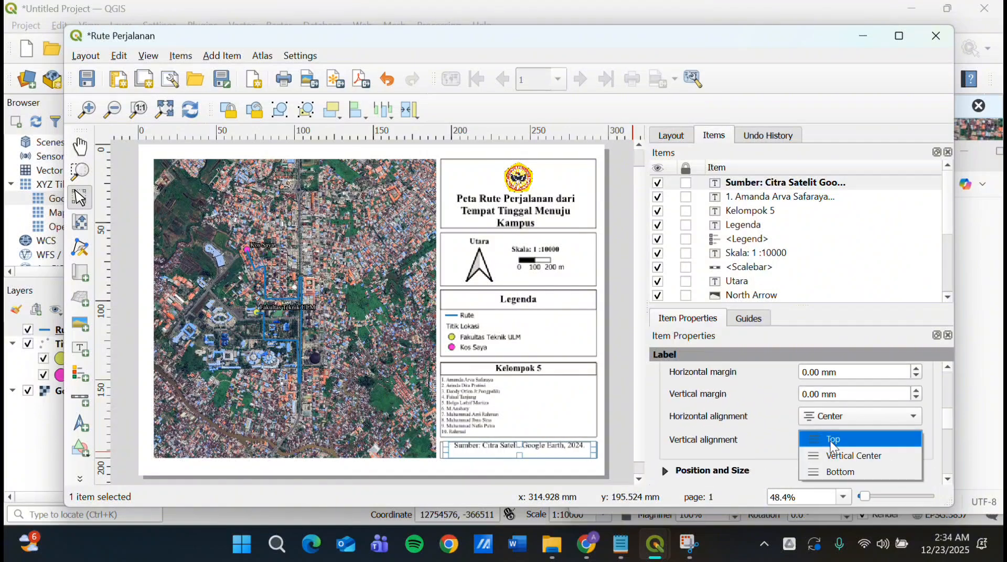
click(836, 456)
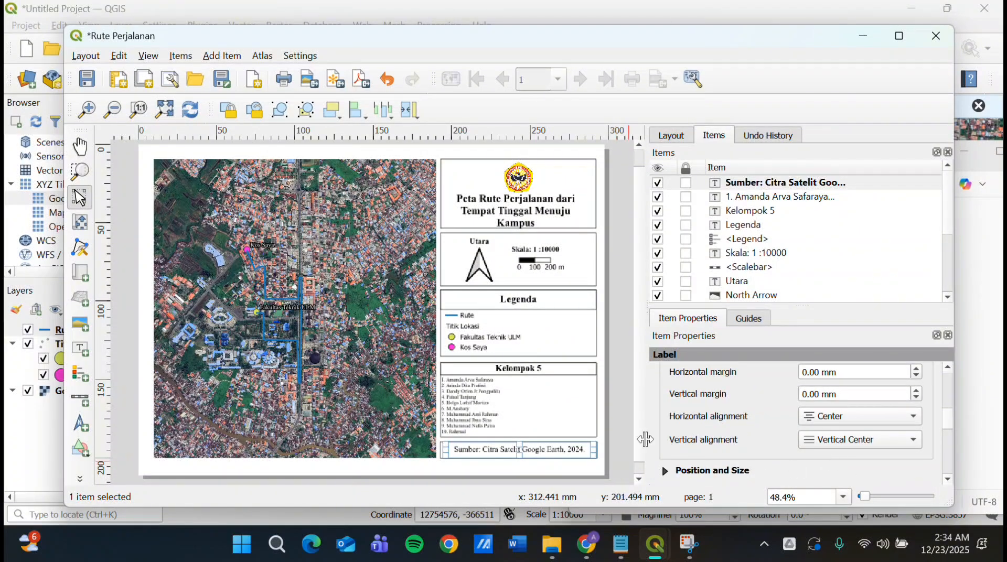
drag(443, 455, 442, 455)
click(623, 467)
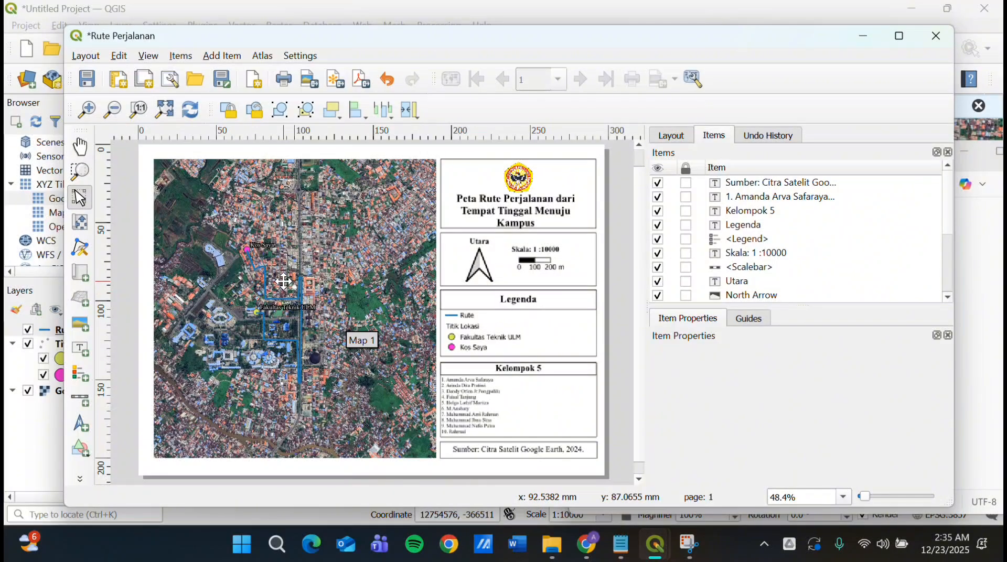
scroll(287, 309, up, 1)
scroll(287, 317, up, 1)
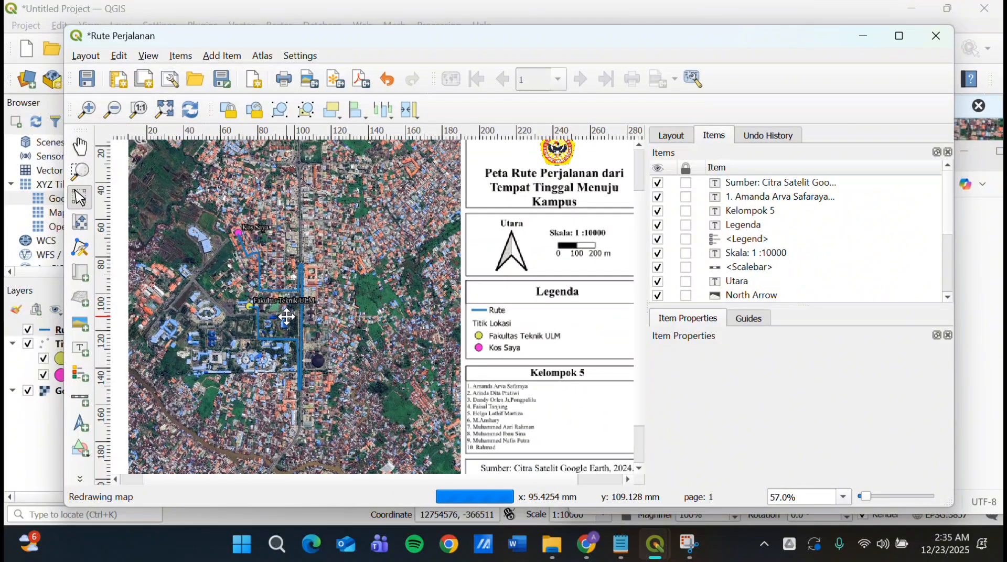
scroll(287, 316, down, 1)
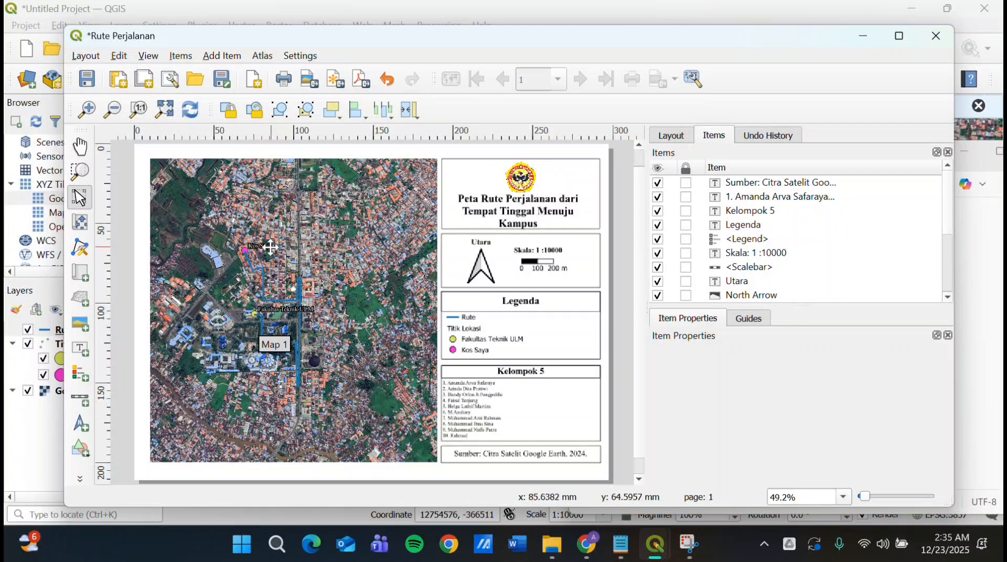
scroll(254, 315, up, 3)
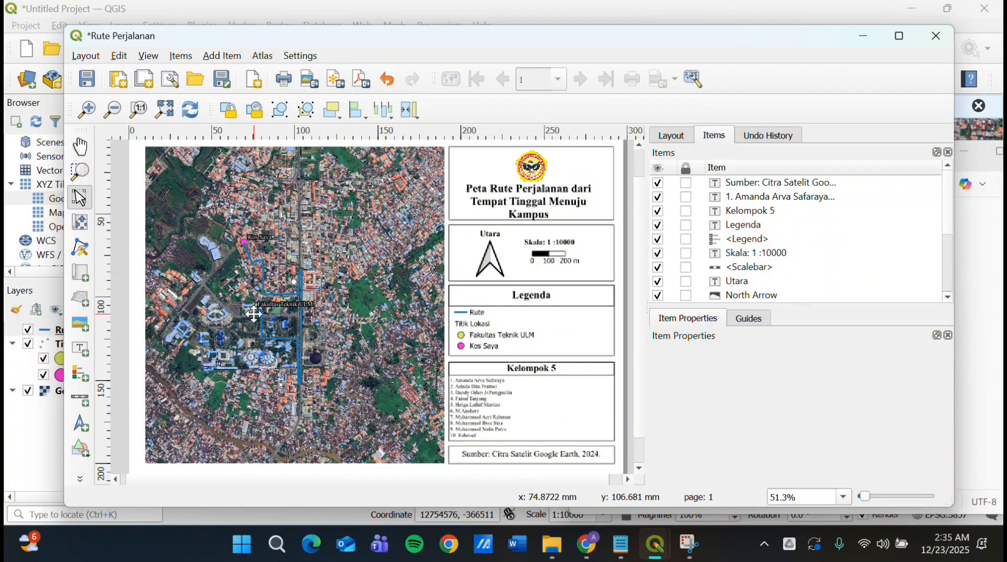
scroll(254, 315, down, 3)
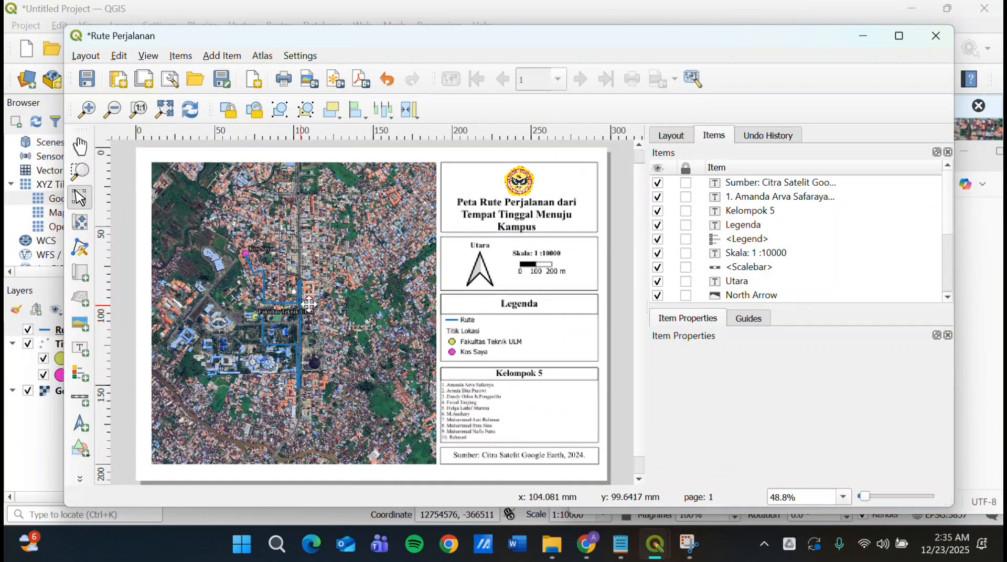
Export the layout as a JPG image named Rute Perjalanan in the Tugas Geoinformatika folder
click(90, 55)
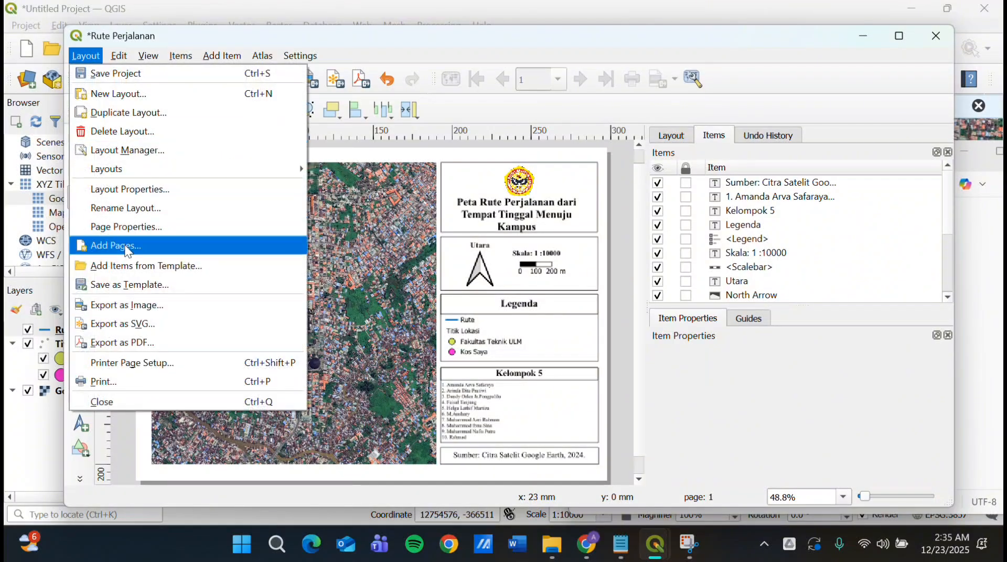
click(145, 308)
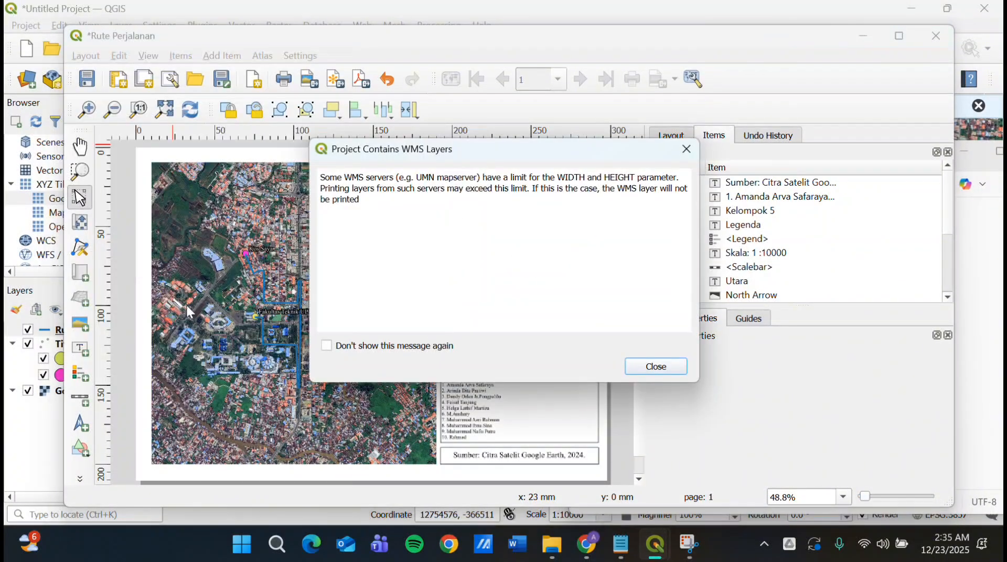
click(655, 367)
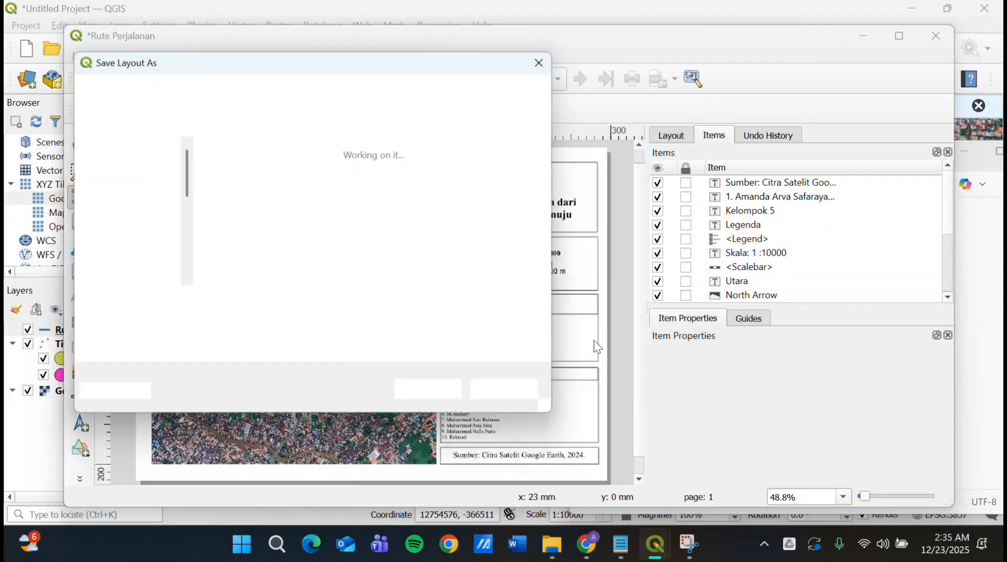
click(358, 309)
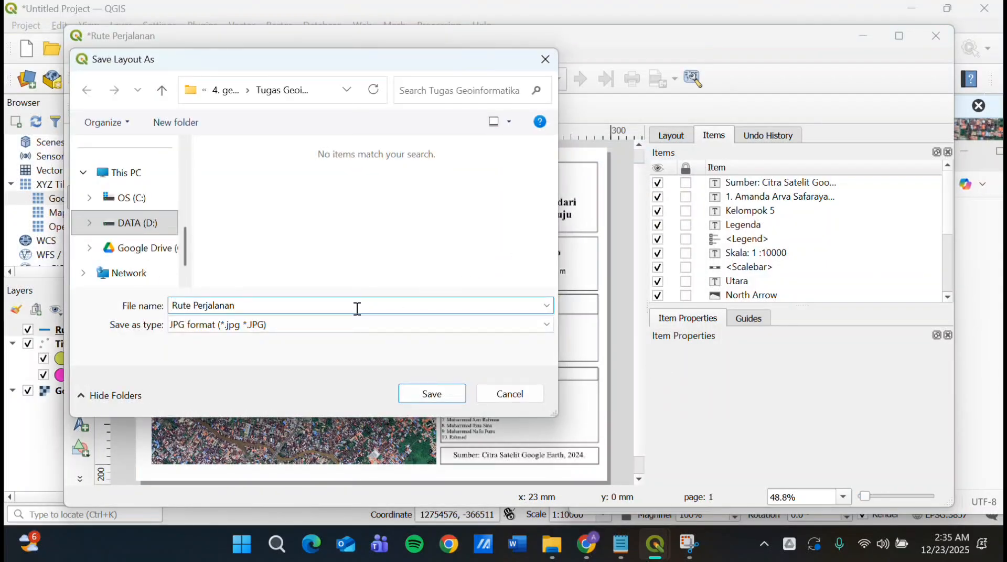
click(427, 395)
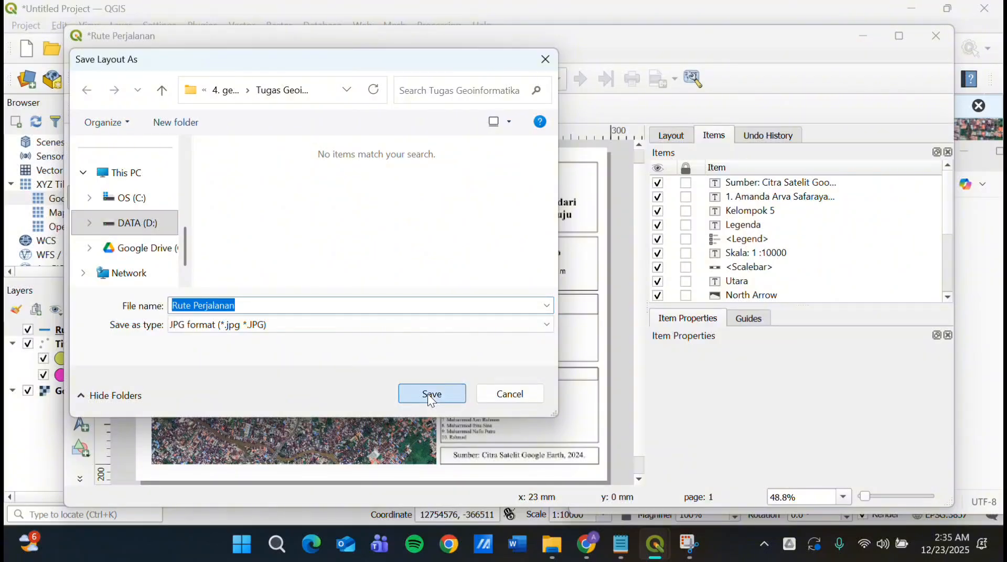
click(599, 460)
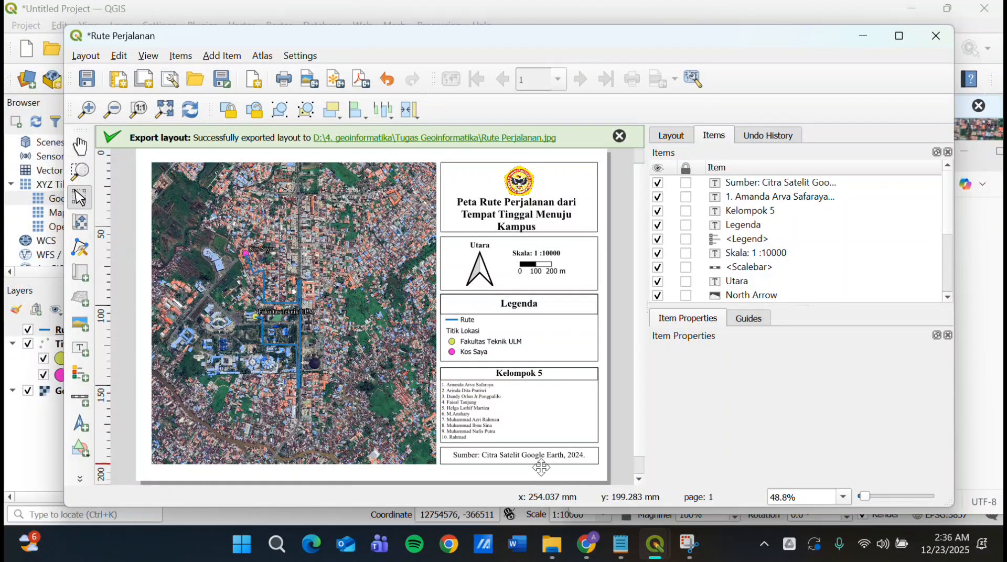
Switch to File Explorer and open the exported Rute Perjalanan image from the Tugas Geoinformatika folder
mouse_move(552, 544)
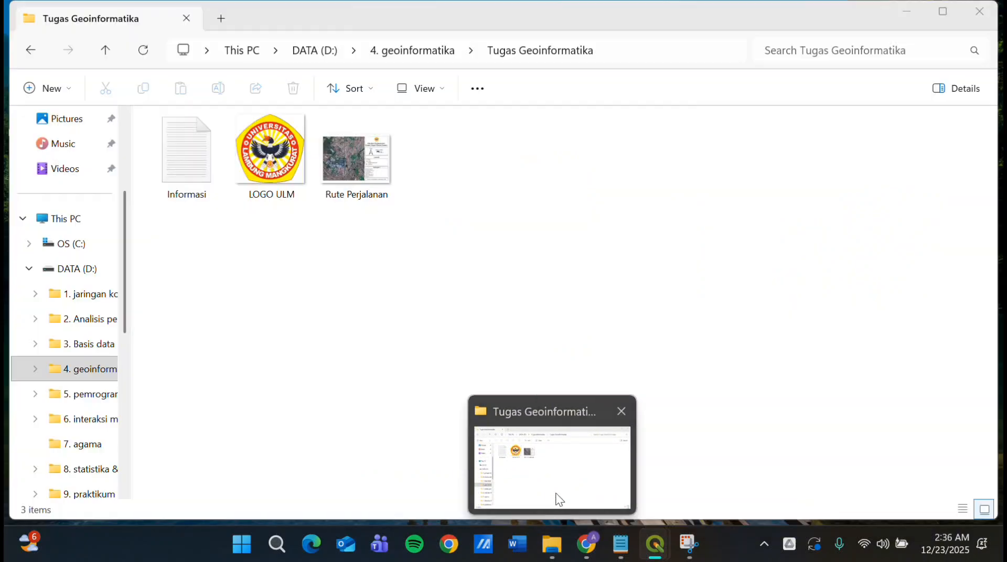
click(560, 499)
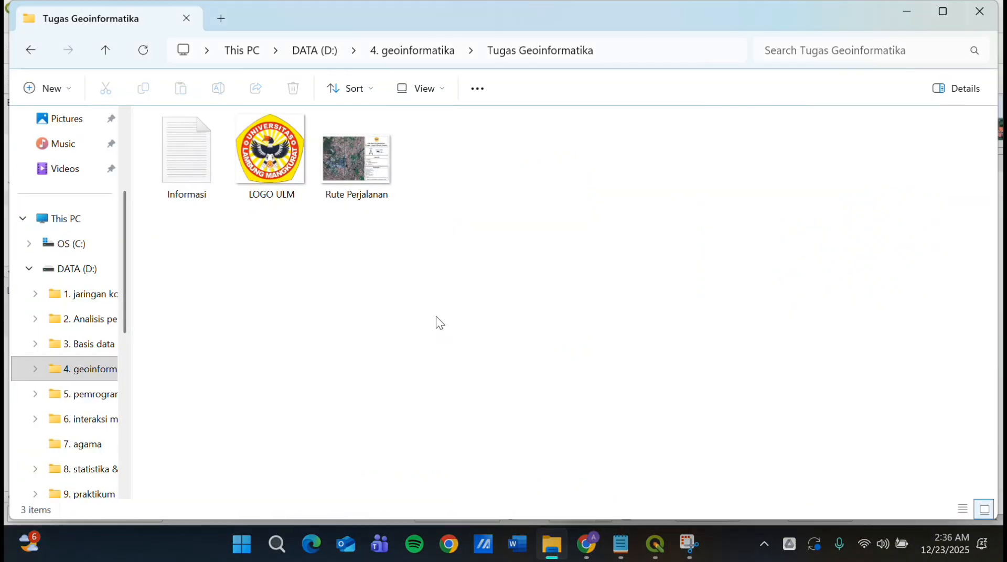
mouse_move(383, 204)
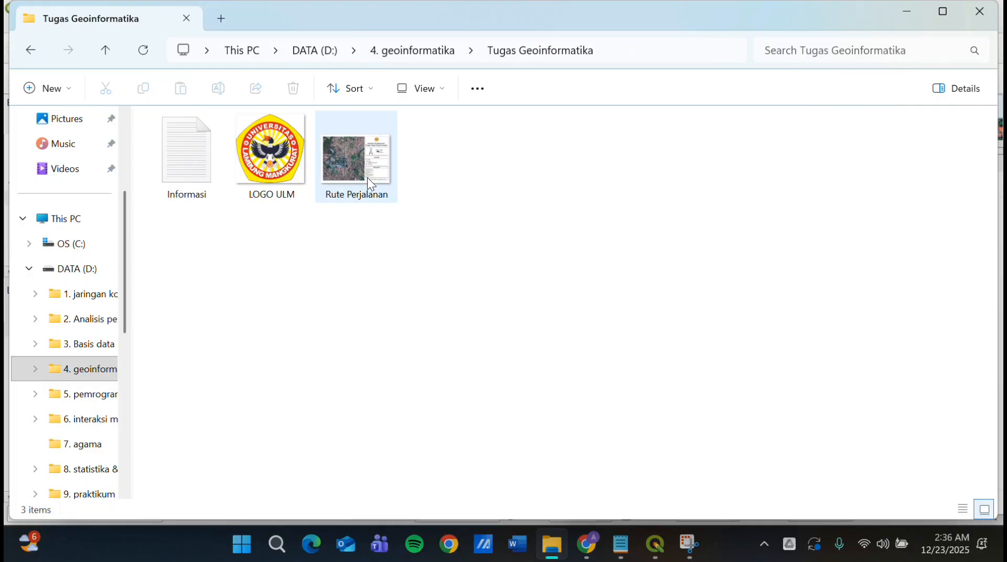
double_click(369, 180)
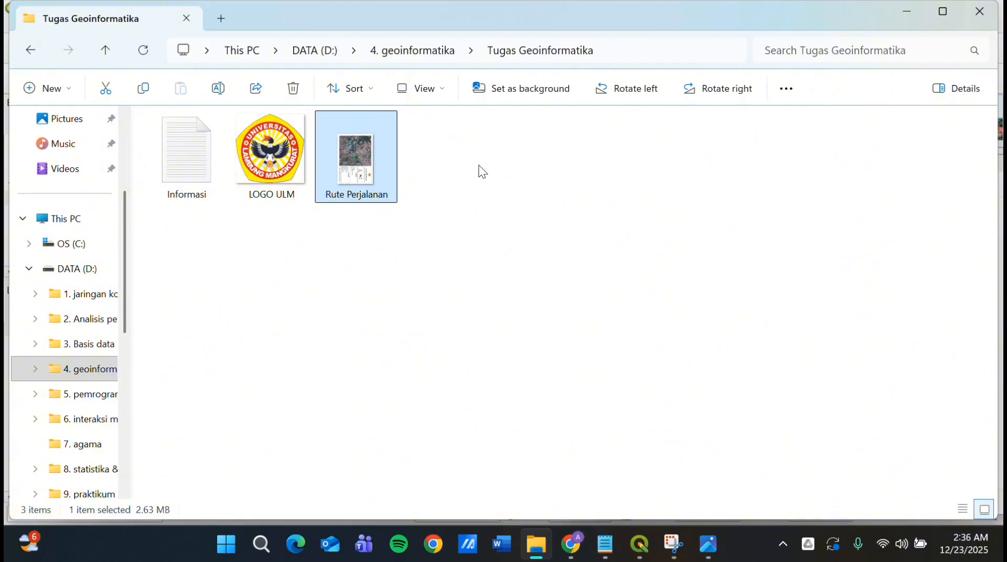
double_click(347, 178)
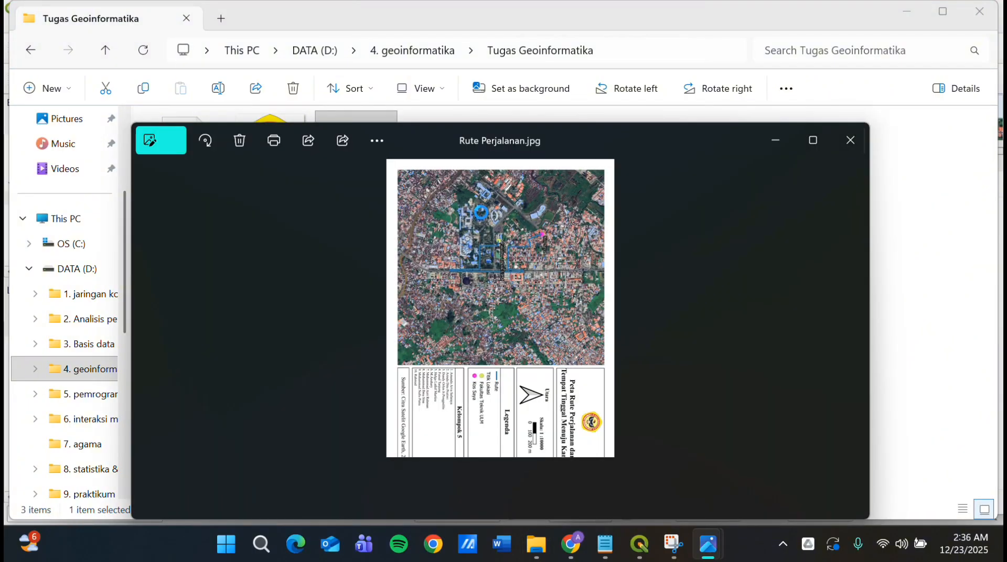
Rotate the opened Rute Perjalanan image until the map stands upright in landscape orientation
click(209, 143)
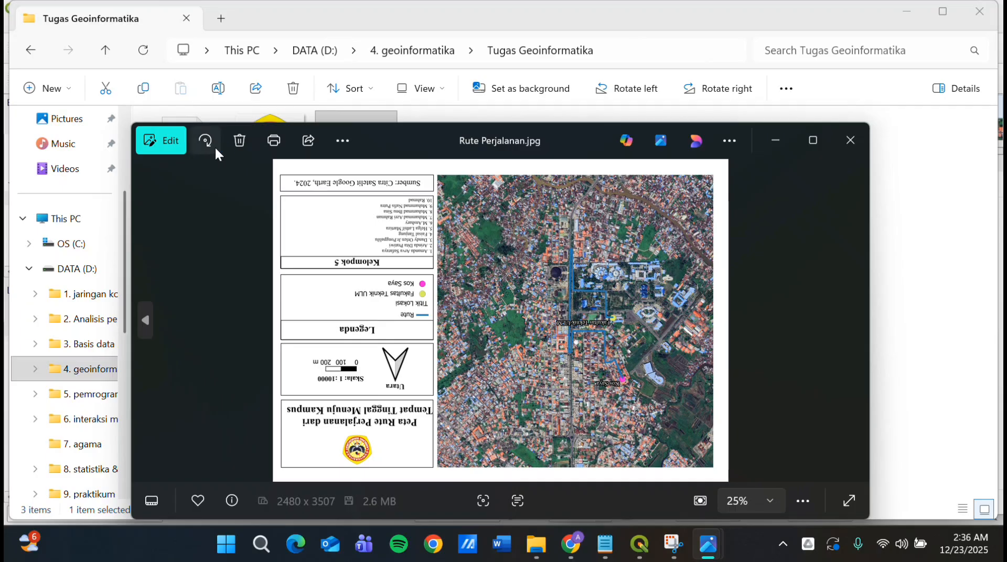
click(215, 146)
click(216, 146)
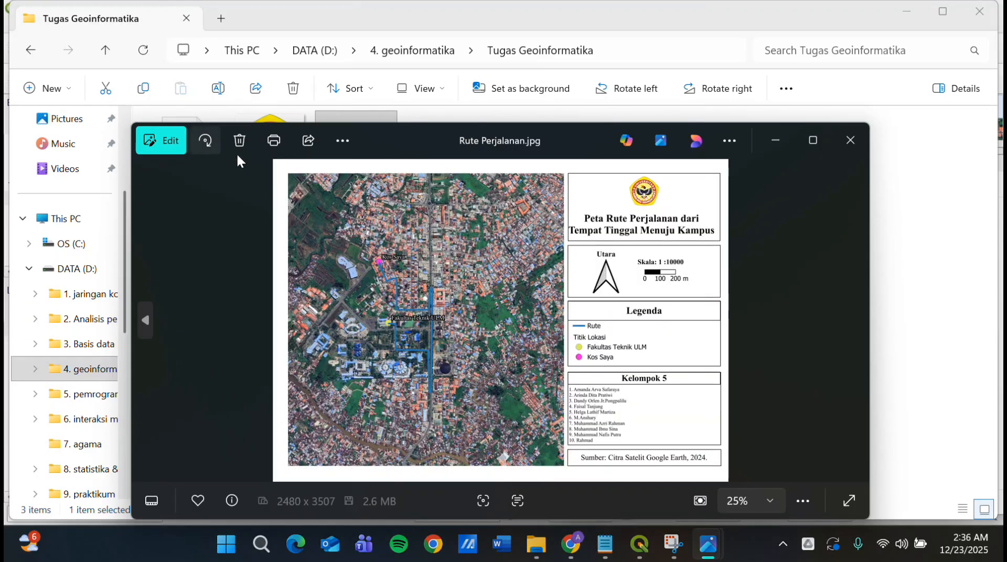
Maximize the image viewer and examine the exported map's route, title, legend and source boxes up close
click(813, 140)
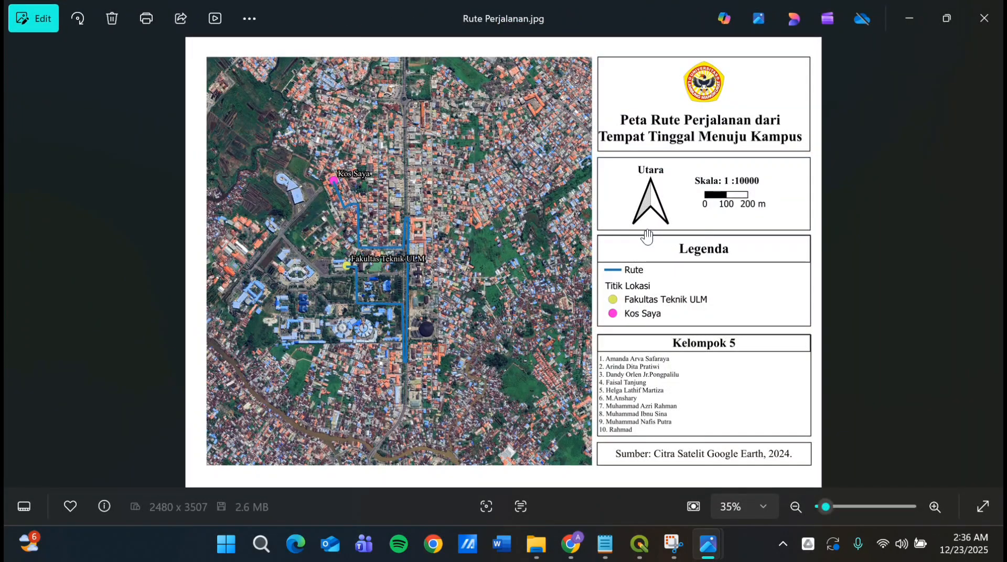
scroll(648, 237, up, 5)
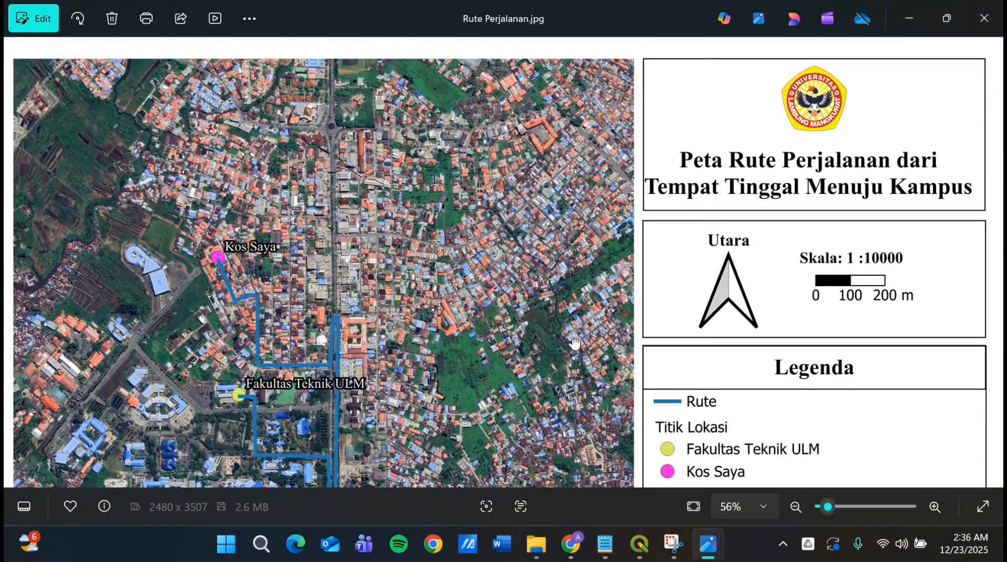
mouse_move(576, 344)
mouse_down()
mouse_move(529, 398)
mouse_move(501, 236)
mouse_move(501, 98)
mouse_move(499, 133)
mouse_up()
scroll(487, 137, down, 5)
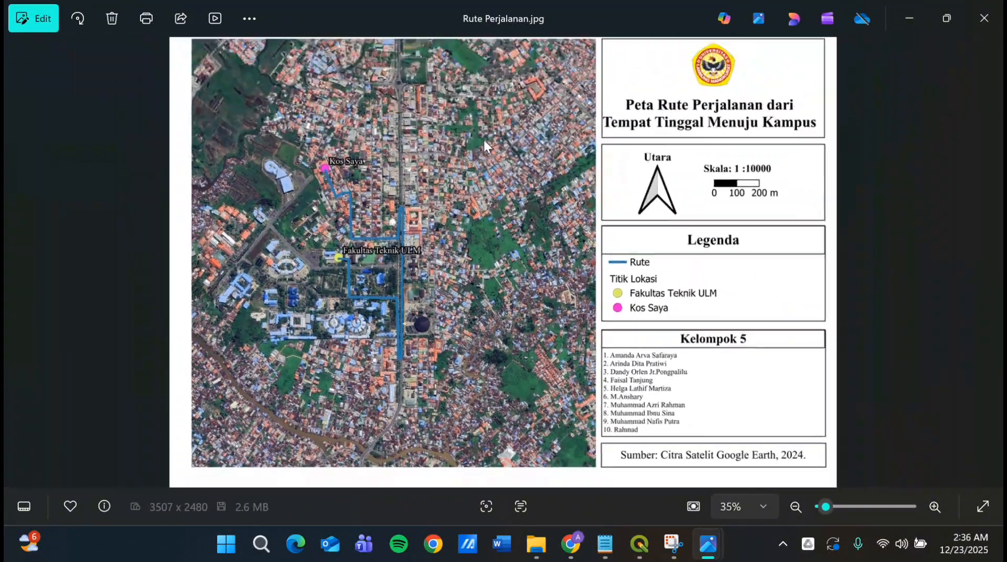